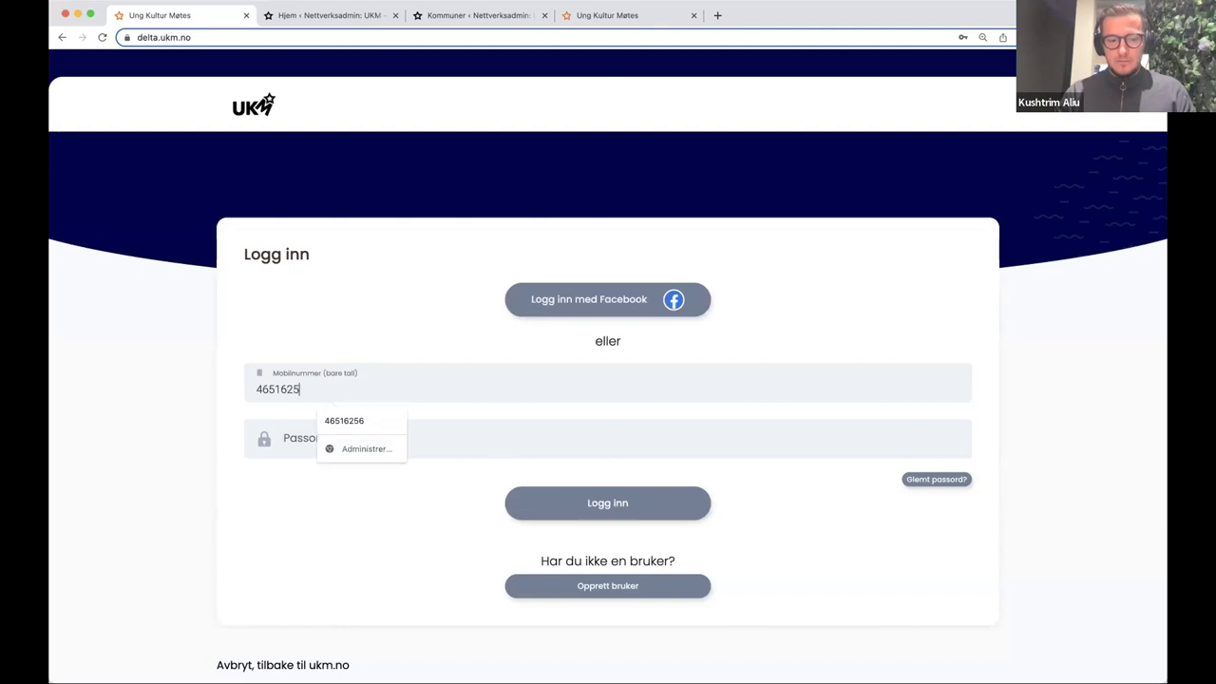
- Log in with the account password and check the account menu on the empty dashboard
{"action": "type", "text": "••••••••••"}
{"action": "key", "text": "Return"}
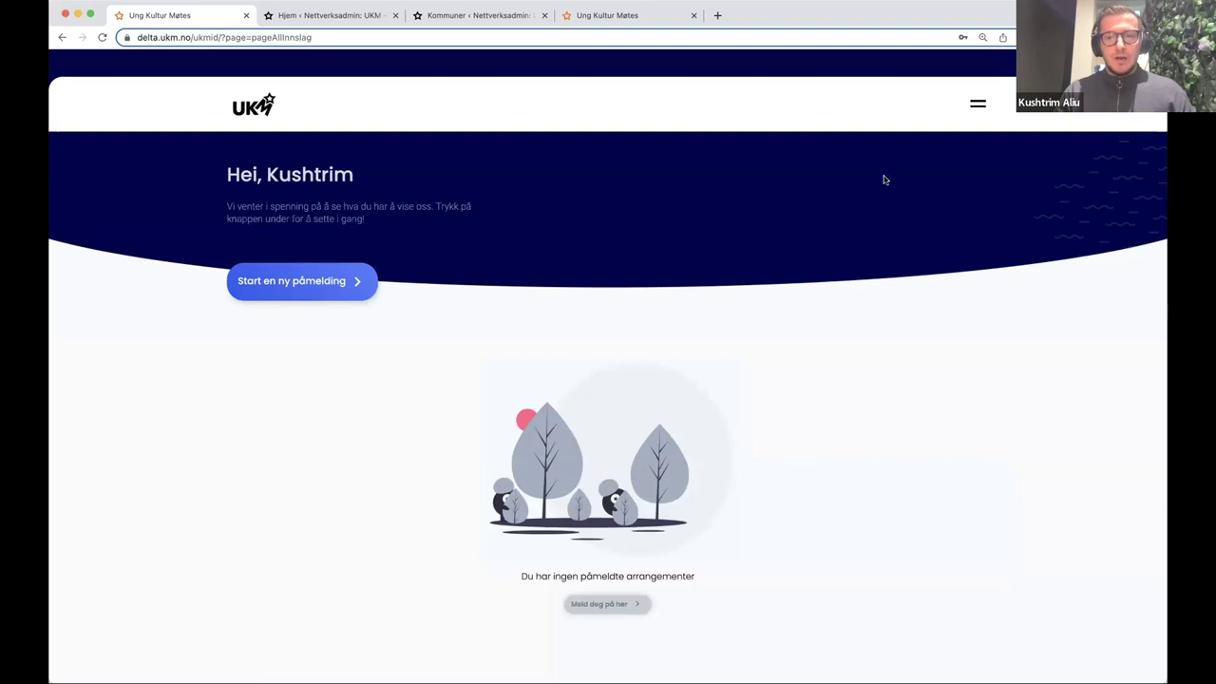
{"action": "left_click", "coordinate": [979, 107]}
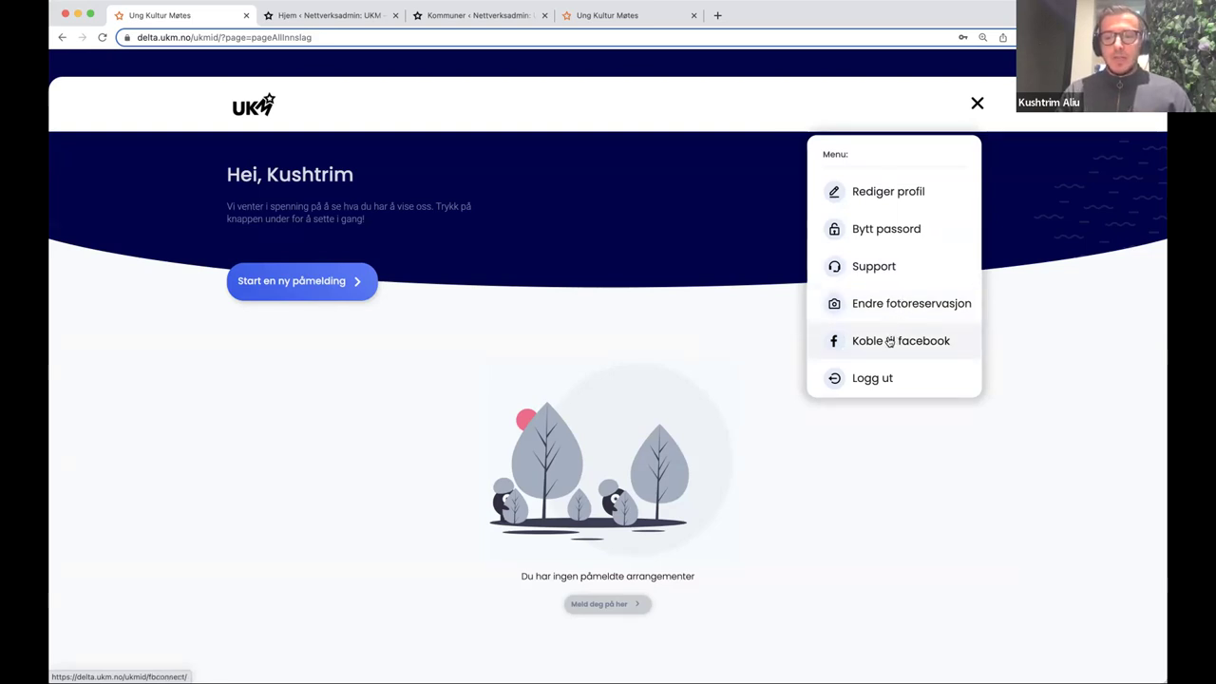
{"action": "left_click", "coordinate": [433, 321]}
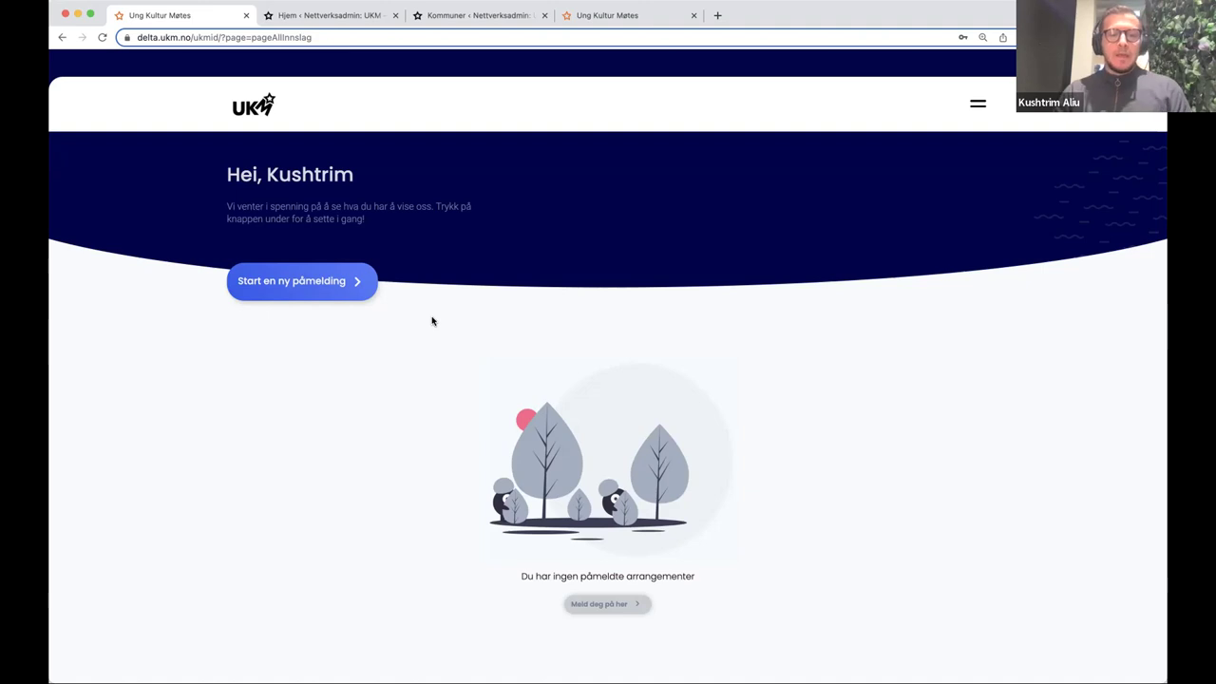
- Start a new registration and search 'test' to list Testkommune's four events, including Stand up-workshop
{"action": "left_click", "coordinate": [283, 281]}
{"action": "scroll", "coordinate": [335, 213], "scroll_direction": "down", "scroll_amount": 1}
{"action": "left_click", "coordinate": [335, 213]}
{"action": "scroll", "coordinate": [323, 262], "scroll_direction": "down", "scroll_amount": 3}
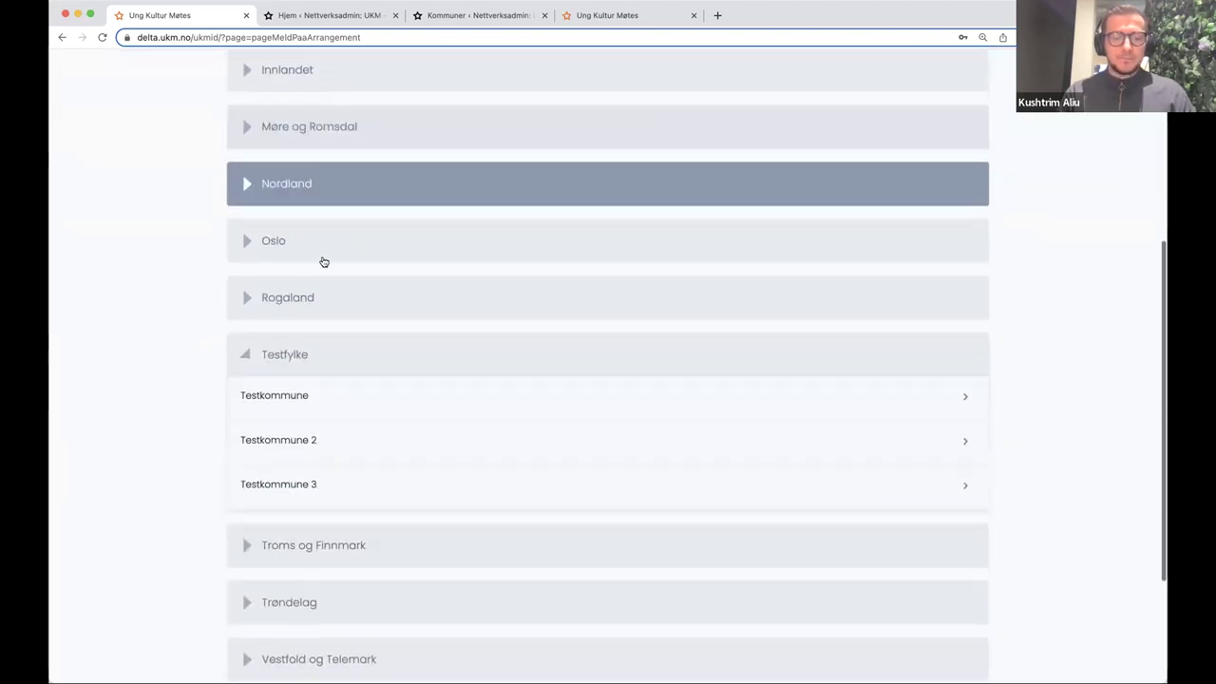
{"action": "scroll", "coordinate": [285, 314], "scroll_direction": "up", "scroll_amount": 1}
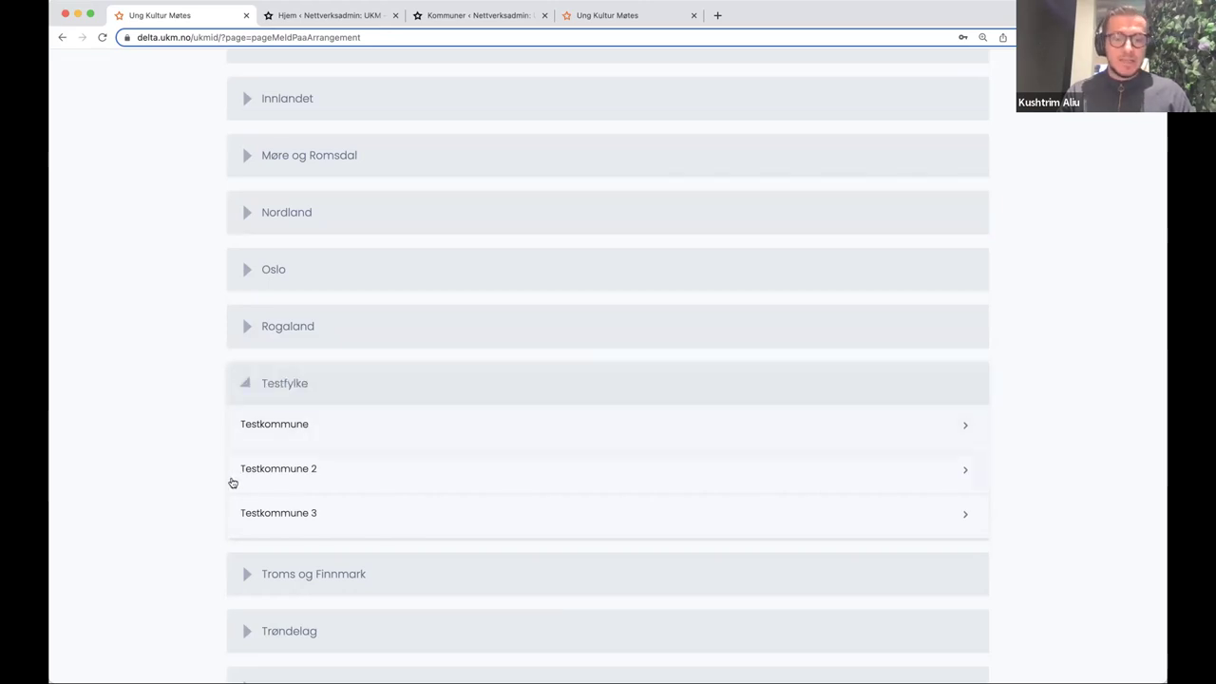
{"action": "scroll", "coordinate": [206, 407], "scroll_direction": "up", "scroll_amount": 5}
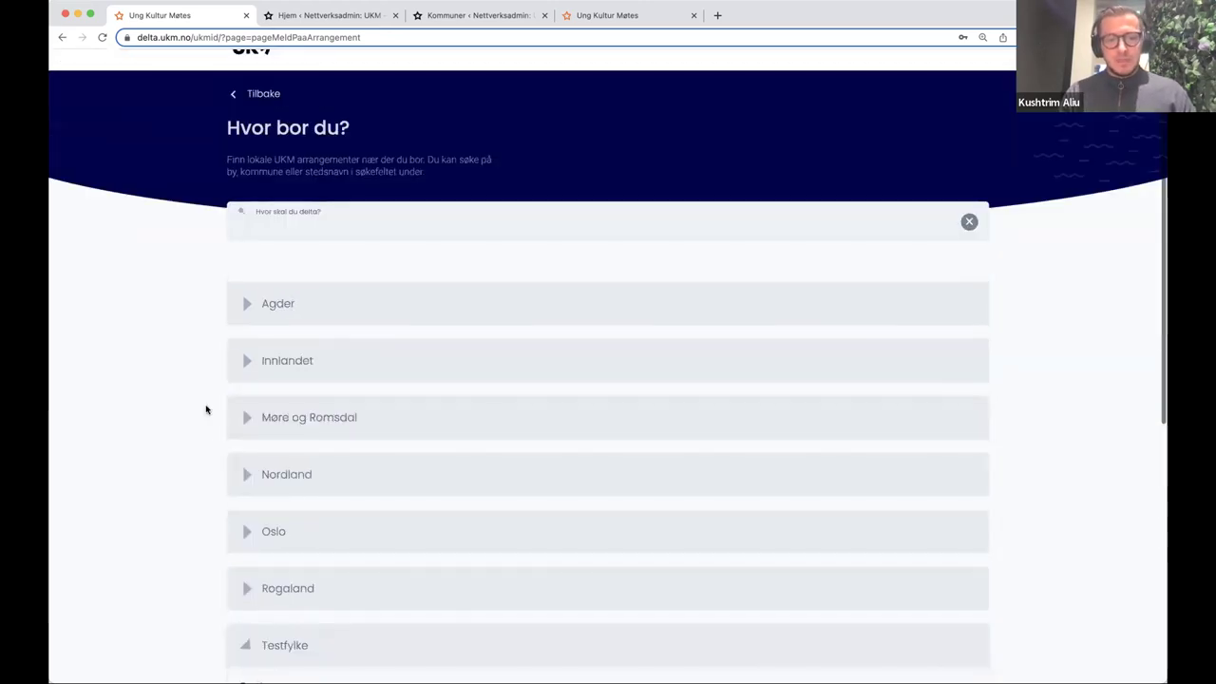
{"action": "left_click", "coordinate": [323, 226]}
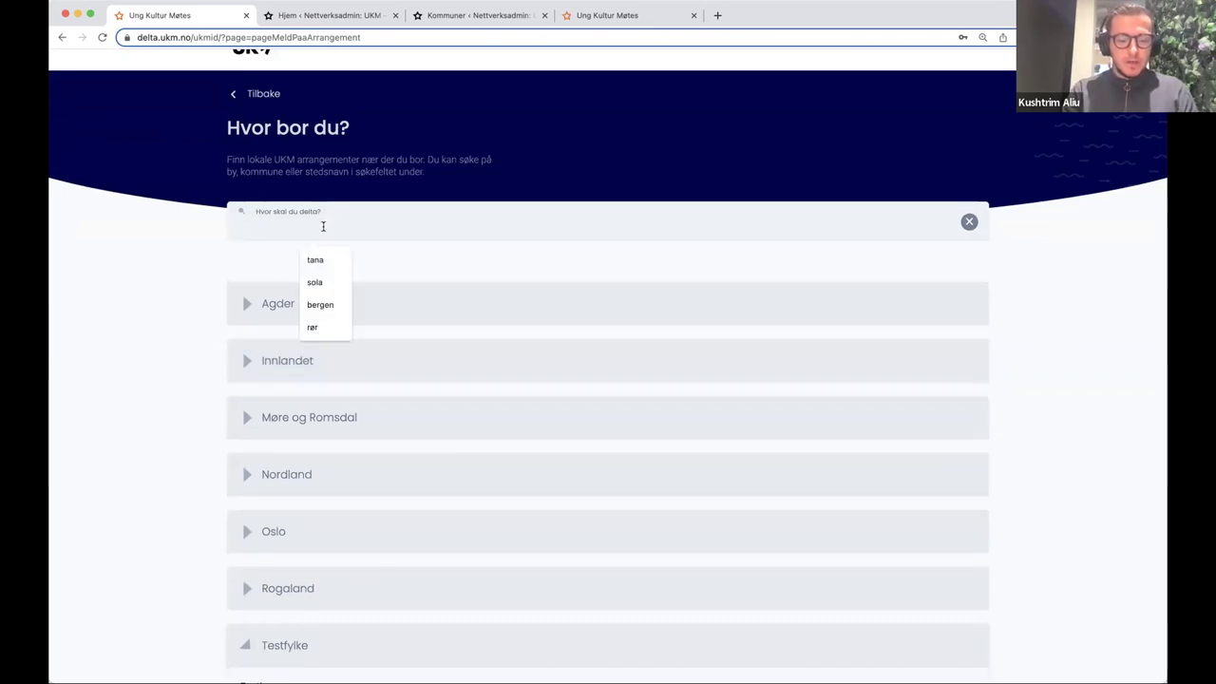
{"action": "type", "text": "test"}
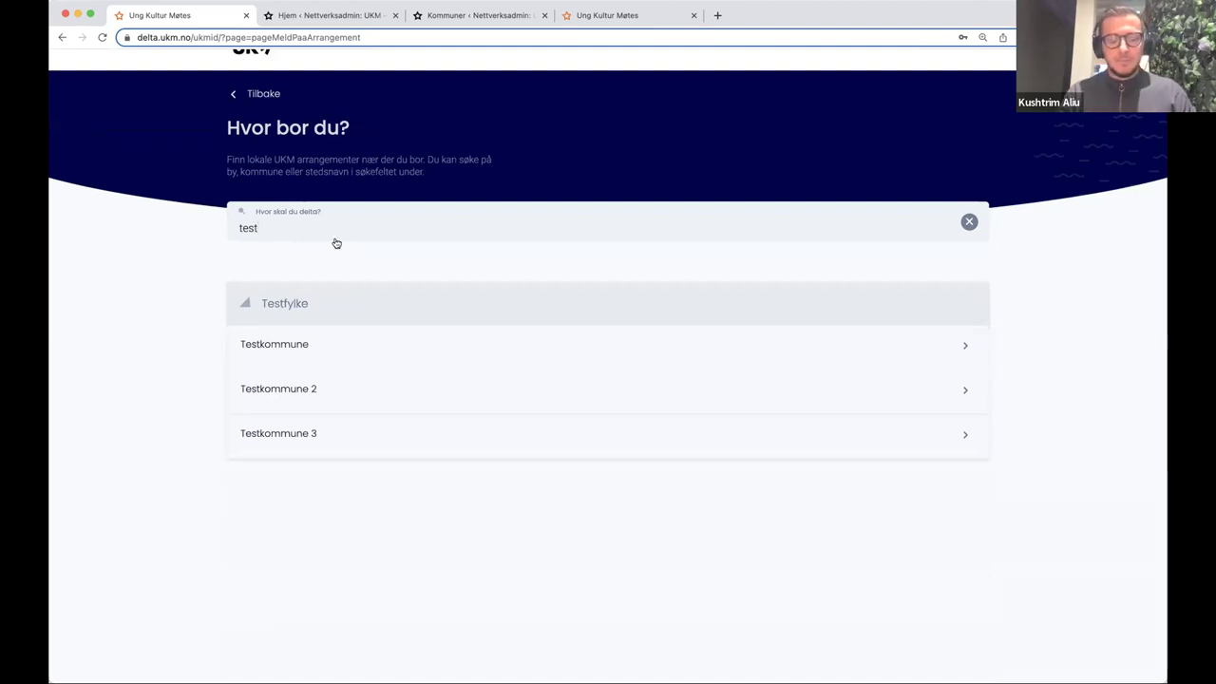
{"action": "left_click", "coordinate": [293, 357]}
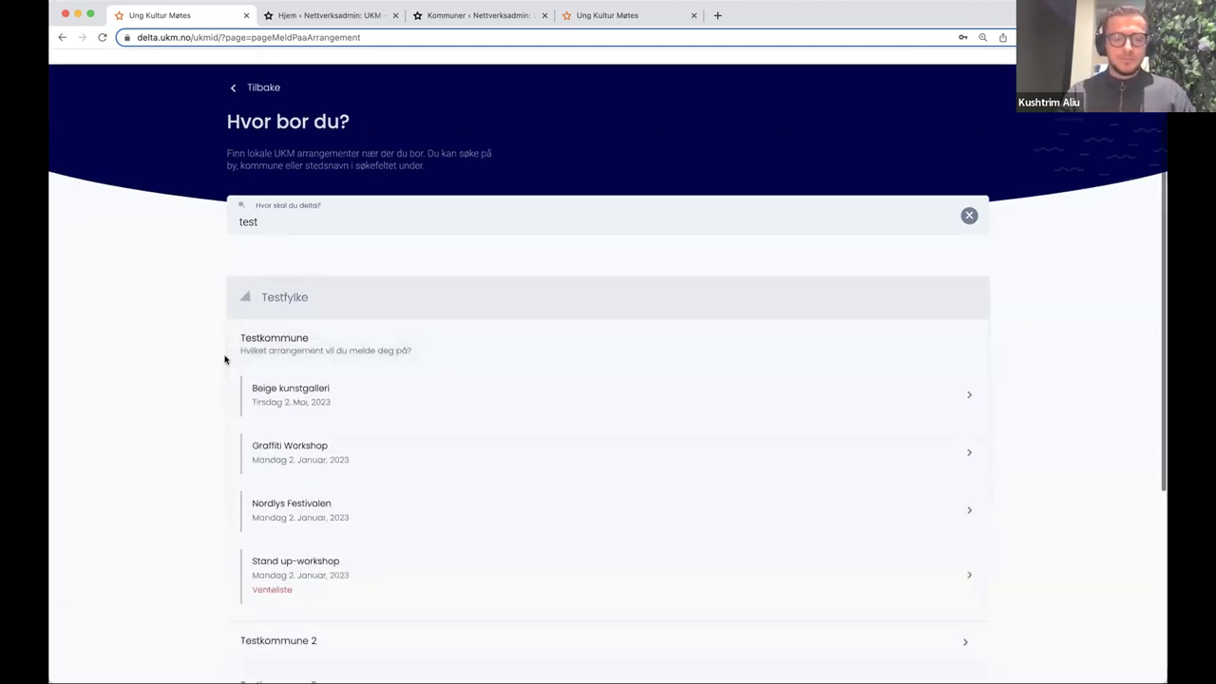
{"action": "scroll", "coordinate": [218, 356], "scroll_direction": "down", "scroll_amount": 3}
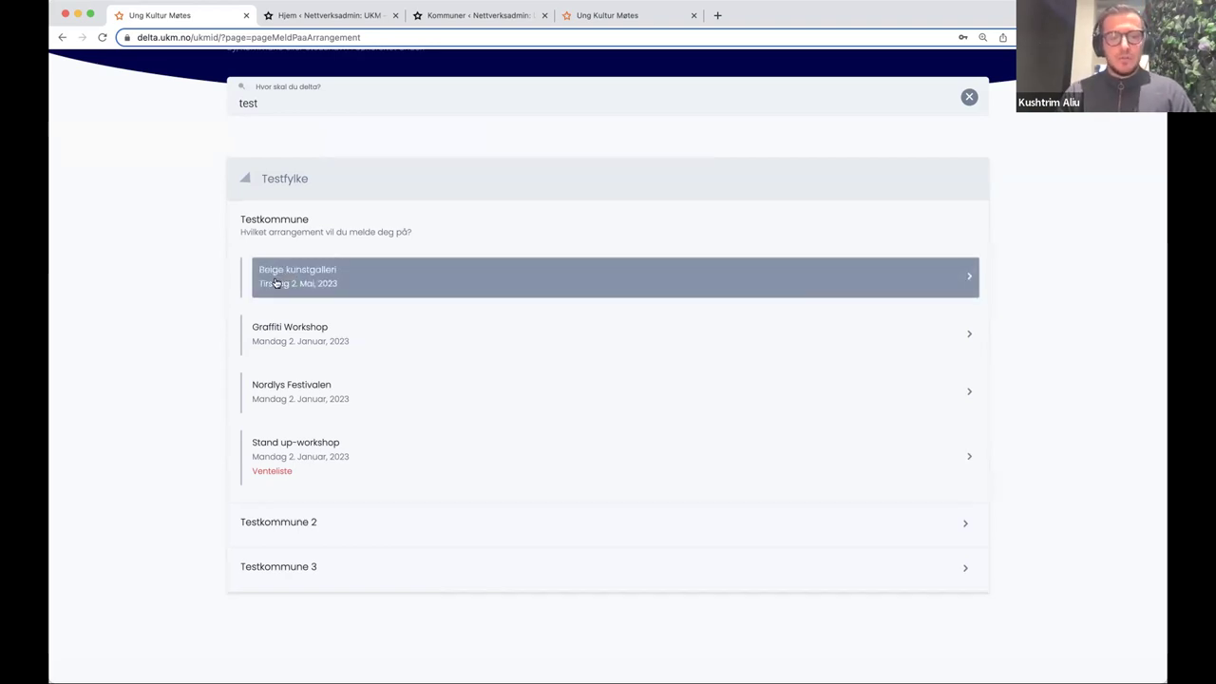
- Register for Beige kunstgalleri as an Utstilling entry, enter the artist's name, and attempt to finish
{"action": "left_click", "coordinate": [276, 282]}
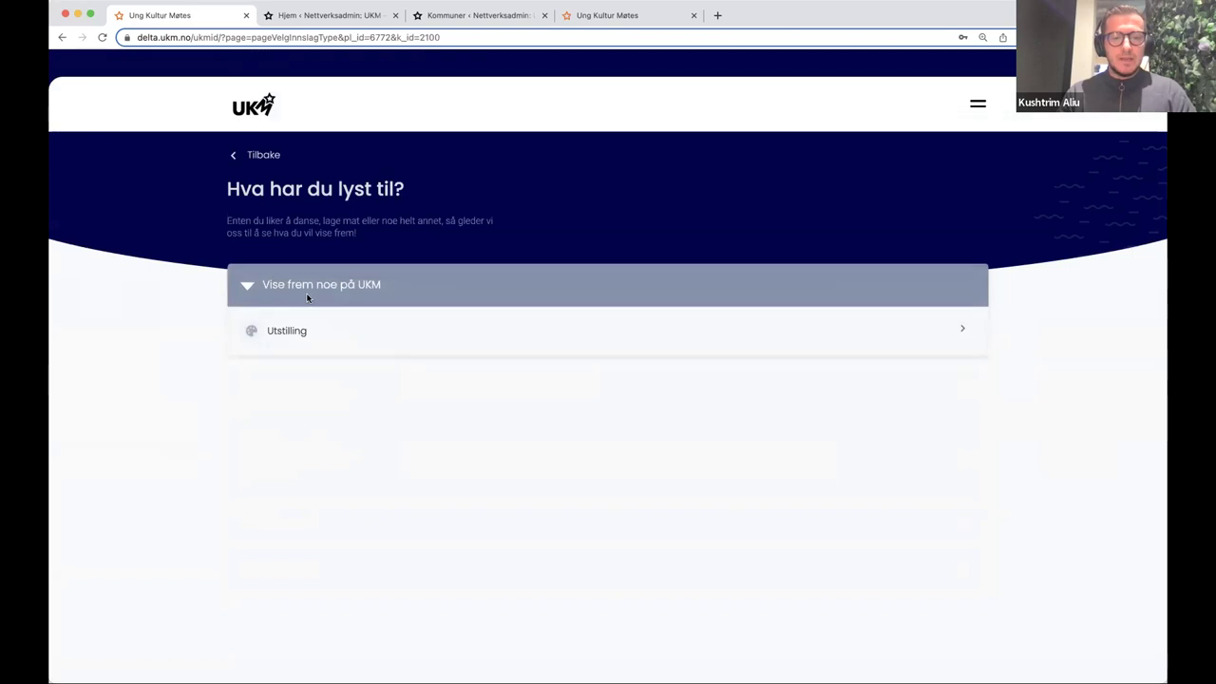
{"action": "left_click", "coordinate": [304, 286]}
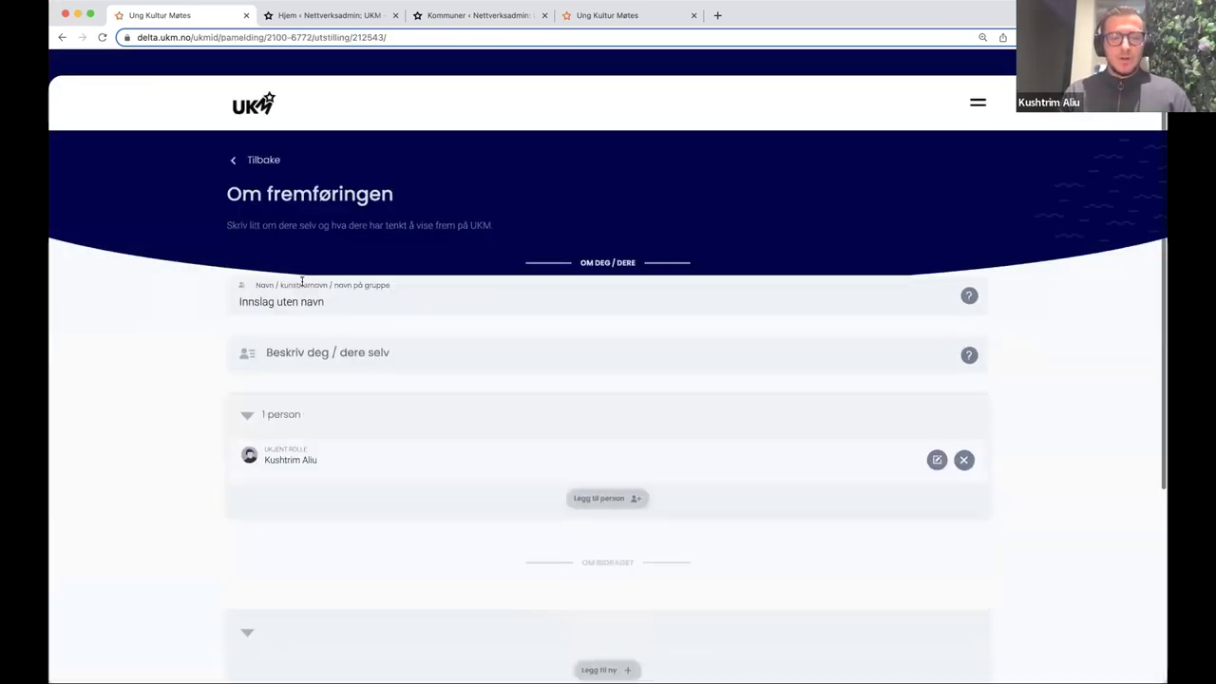
{"action": "scroll", "coordinate": [302, 304], "scroll_direction": "down", "scroll_amount": 4}
{"action": "scroll", "coordinate": [345, 305], "scroll_direction": "up", "scroll_amount": 1}
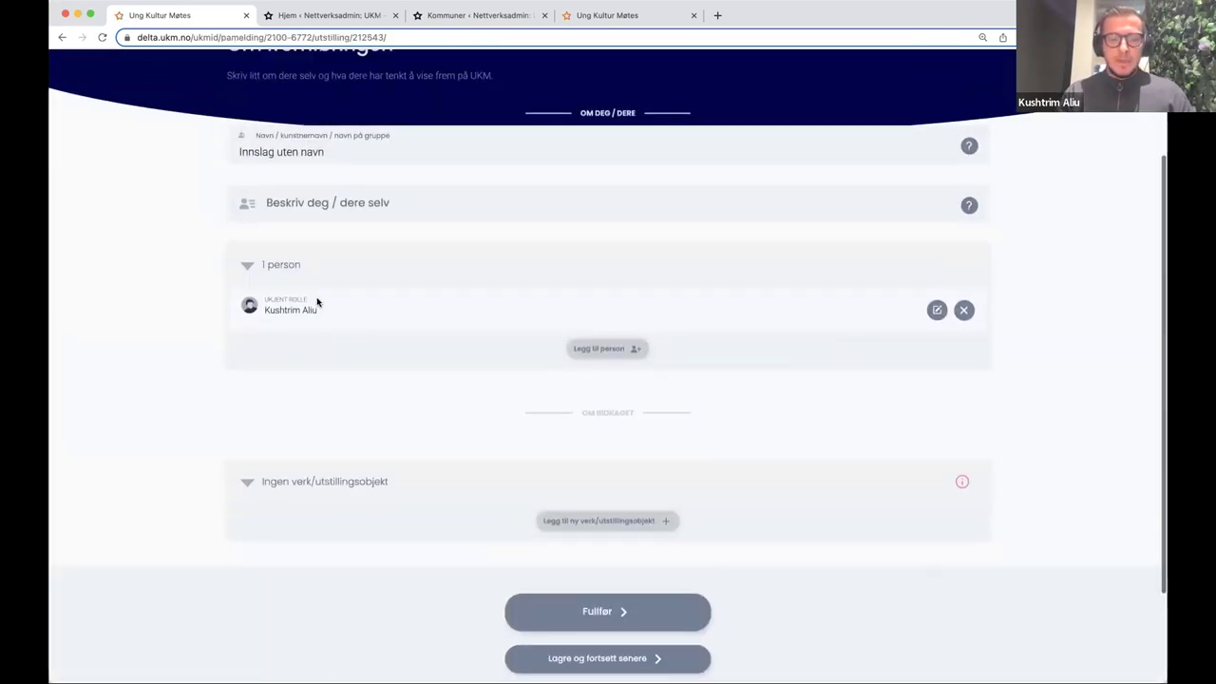
{"action": "left_click", "coordinate": [344, 150]}
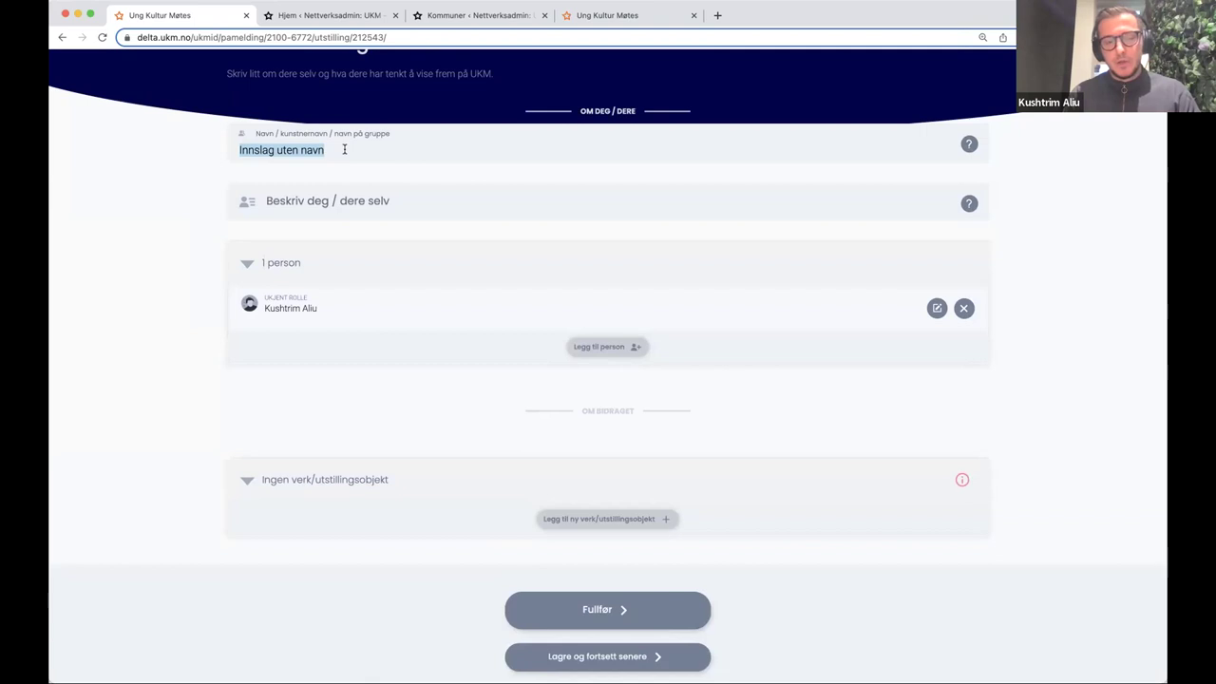
{"action": "type", "text": "Kushtrim"}
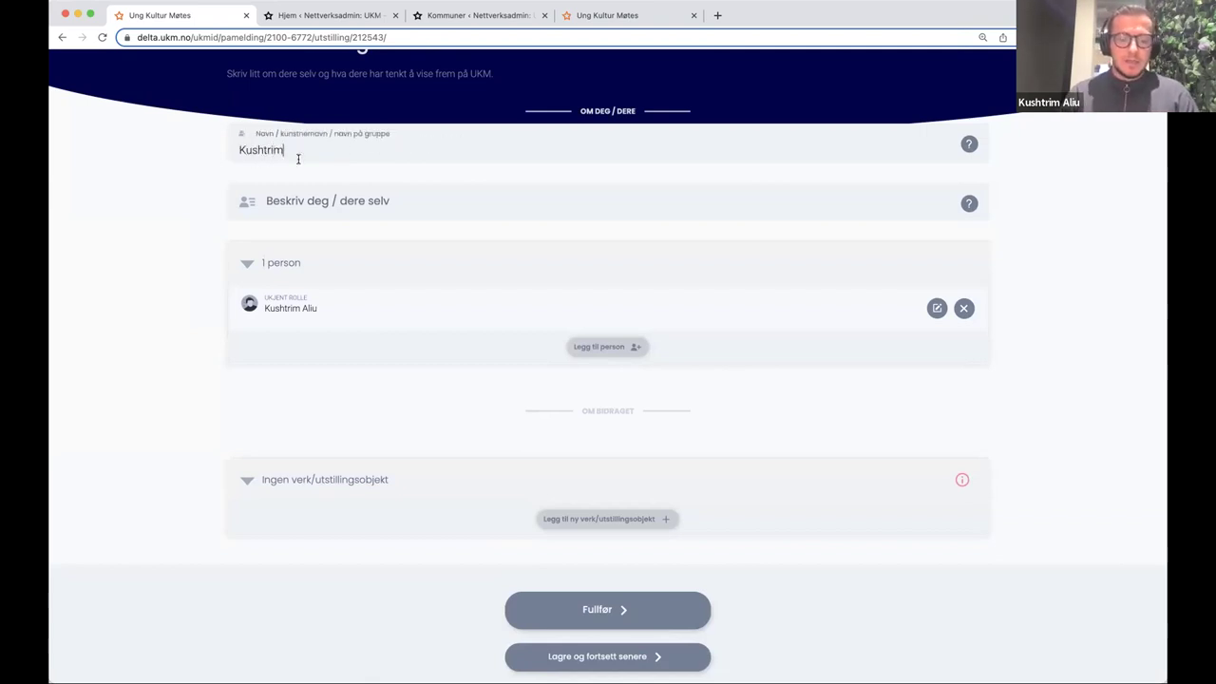
{"action": "left_click", "coordinate": [313, 197]}
{"action": "left_click", "coordinate": [222, 218]}
{"action": "scroll", "coordinate": [253, 247], "scroll_direction": "down", "scroll_amount": 3}
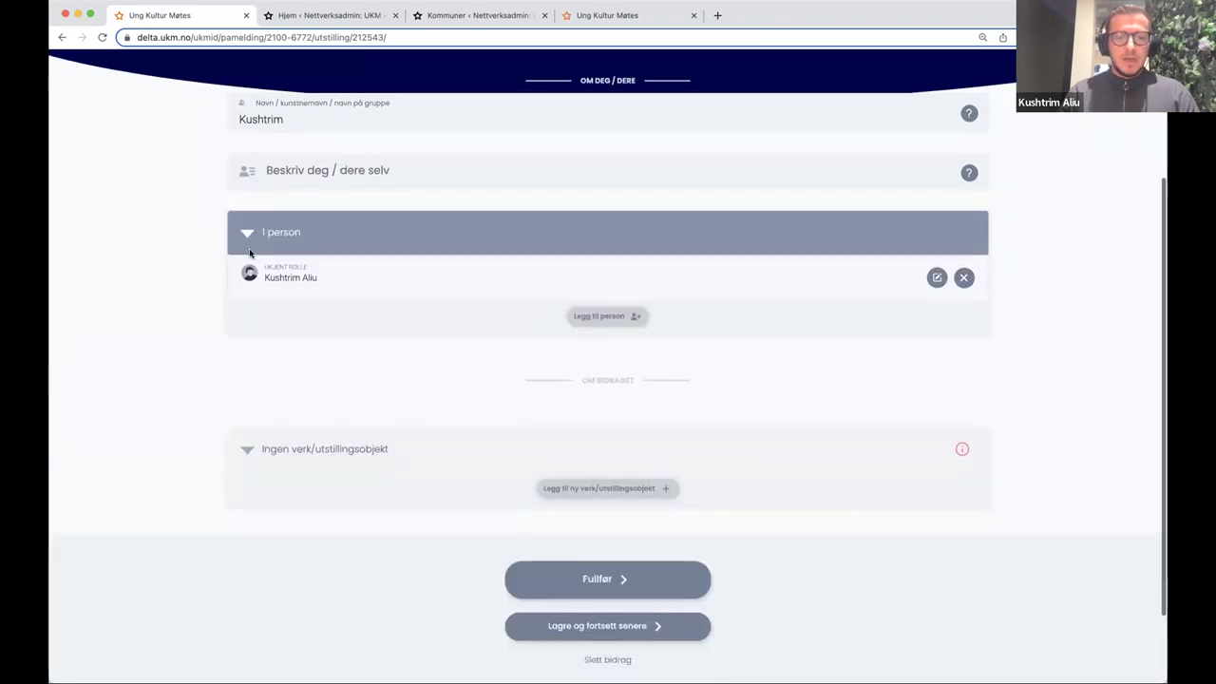
{"action": "left_click", "coordinate": [647, 485]}
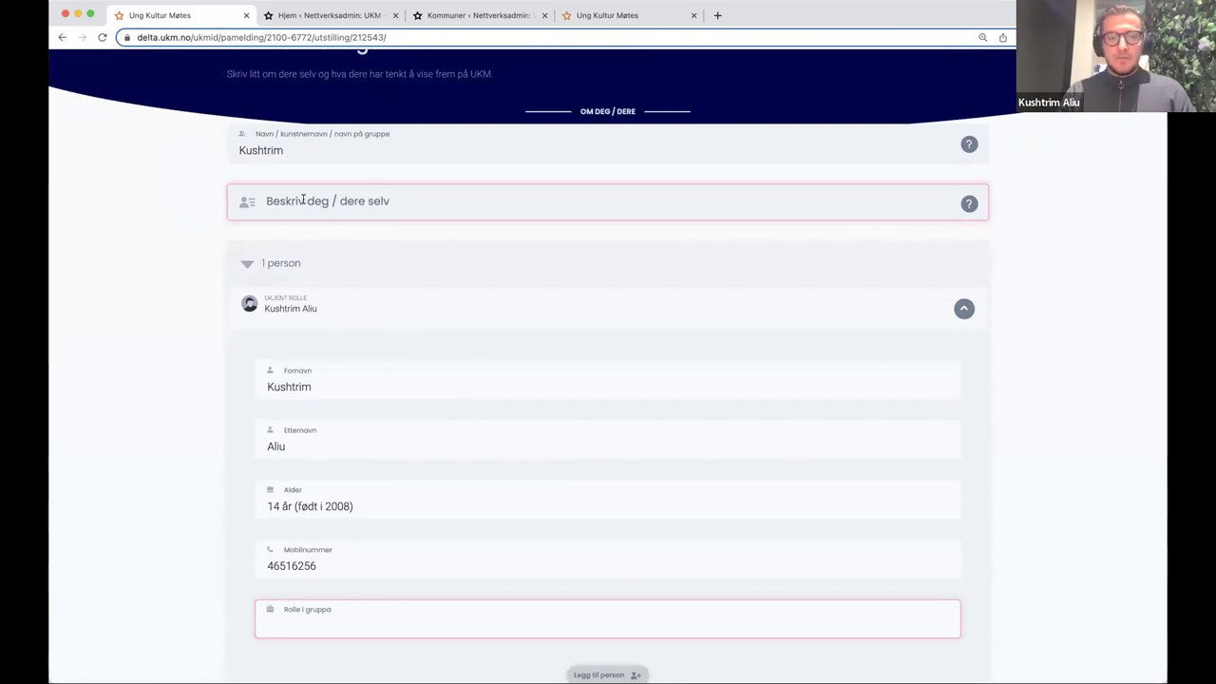
- Set the group role to Tegner, add the description 'Beskrivelse her', and retry finishing
{"action": "scroll", "coordinate": [323, 399], "scroll_direction": "down", "scroll_amount": 5}
{"action": "scroll", "coordinate": [307, 223], "scroll_direction": "up", "scroll_amount": 4}
{"action": "left_click", "coordinate": [298, 129]}
{"action": "scroll", "coordinate": [371, 383], "scroll_direction": "down", "scroll_amount": 3}
{"action": "left_click", "coordinate": [339, 416]}
{"action": "type", "text": "Tegner"}
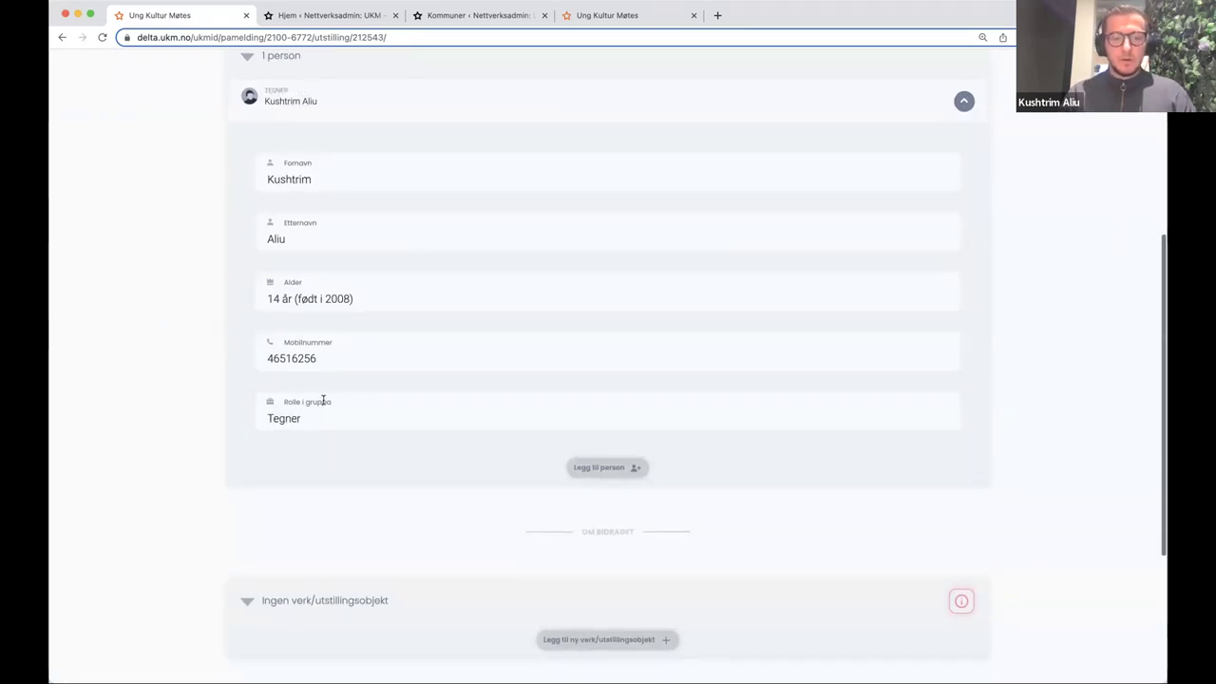
{"action": "scroll", "coordinate": [323, 400], "scroll_direction": "up", "scroll_amount": 3}
{"action": "left_click", "coordinate": [319, 198]}
{"action": "type", "text": "Beskrivelse her"}
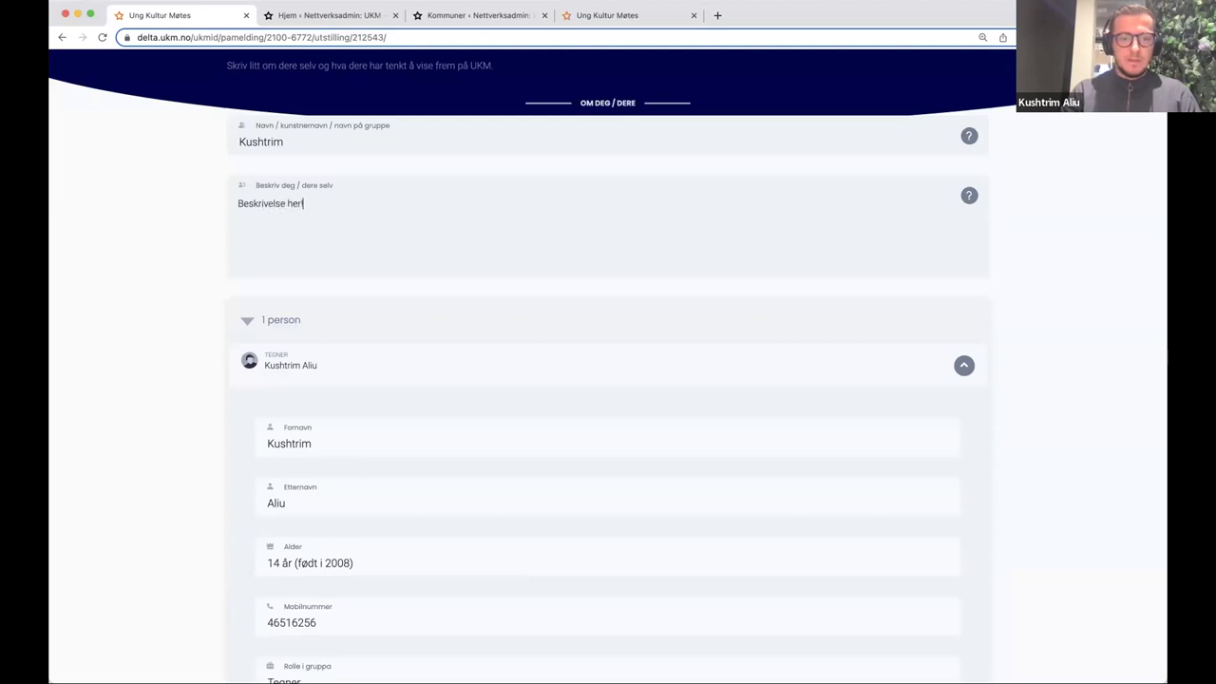
{"action": "scroll", "coordinate": [437, 257], "scroll_direction": "down", "scroll_amount": 6}
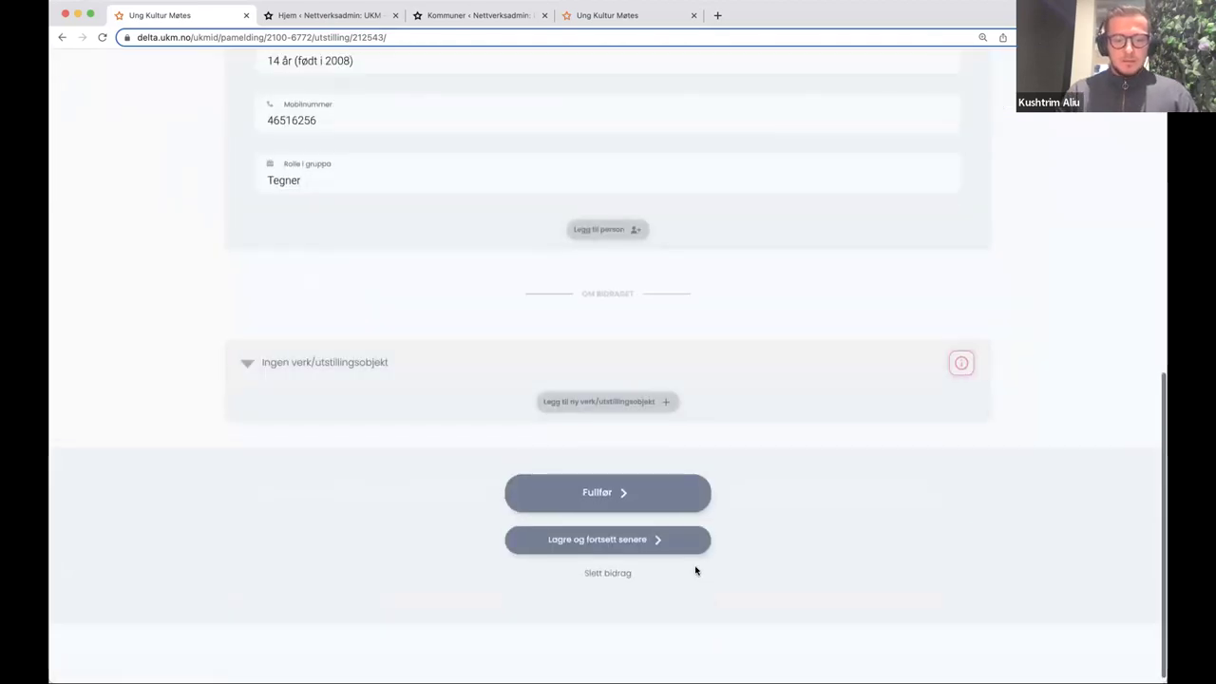
{"action": "left_click", "coordinate": [654, 506]}
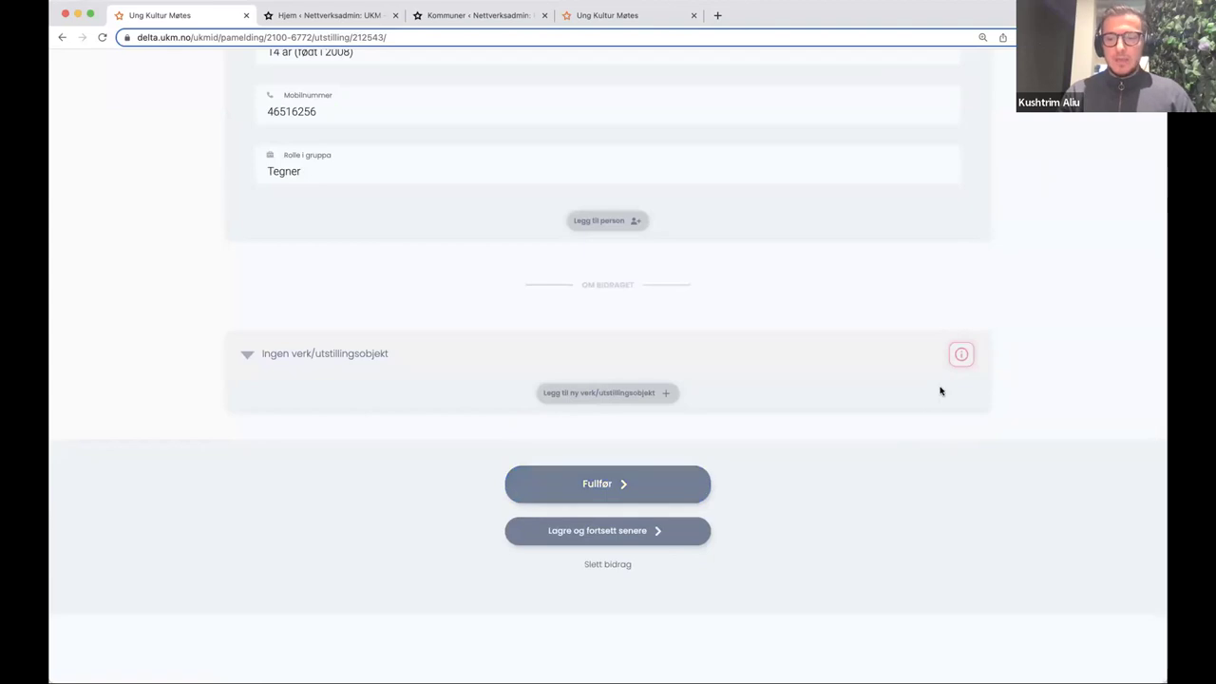
{"action": "mouse_move", "coordinate": [955, 367]}
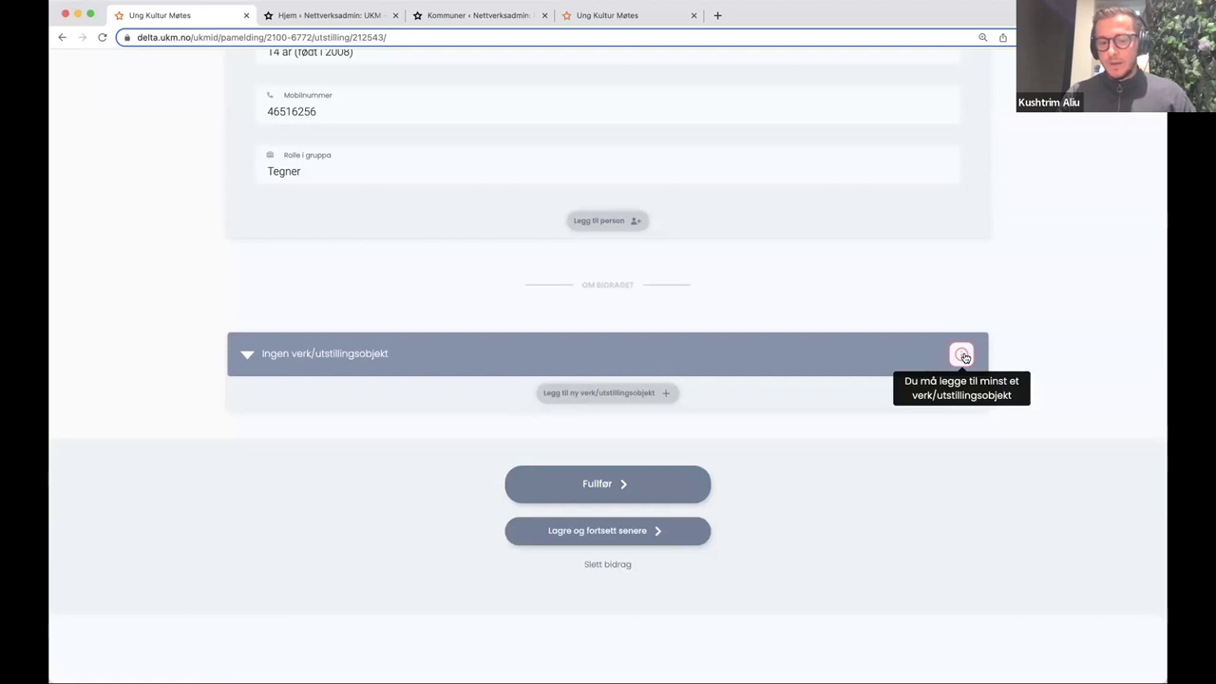
- Add the artwork 'The Alchemist' with technique Tusj to the exhibition entry
{"action": "left_click", "coordinate": [634, 400]}
{"action": "left_click", "coordinate": [336, 478]}
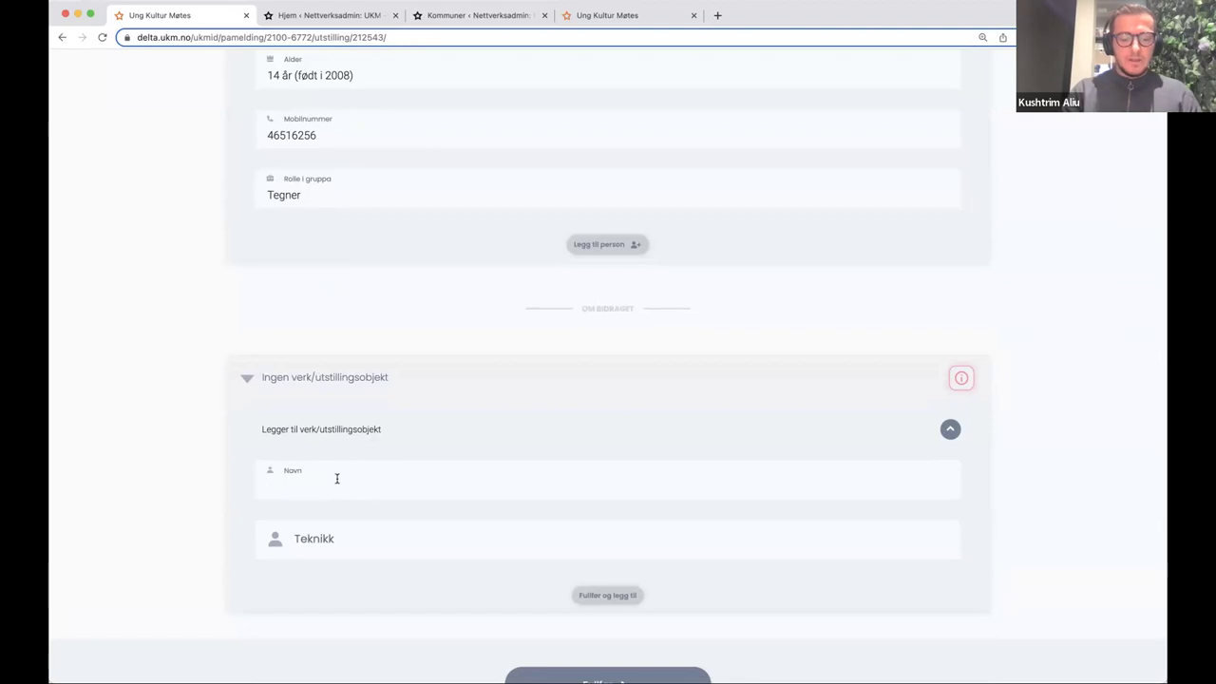
{"action": "type", "text": "The Alchemist"}
{"action": "left_click", "coordinate": [311, 547]}
{"action": "type", "text": "Tusj"}
{"action": "scroll", "coordinate": [772, 461], "scroll_direction": "down", "scroll_amount": 2}
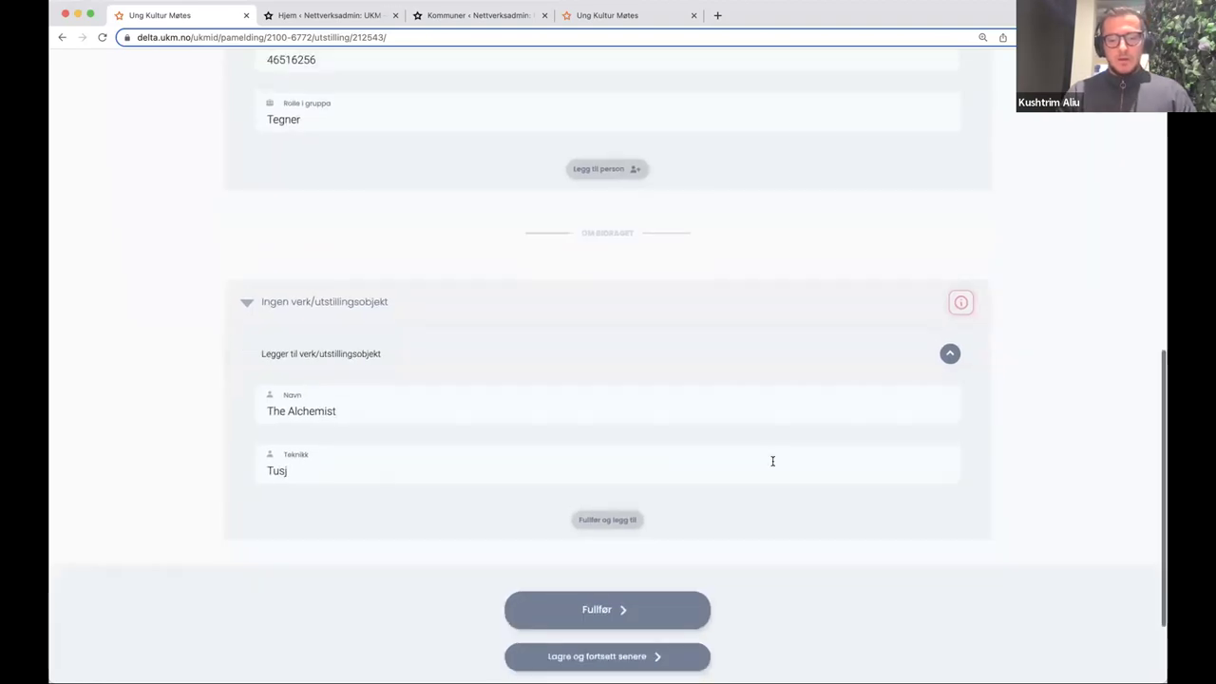
{"action": "left_click", "coordinate": [619, 520]}
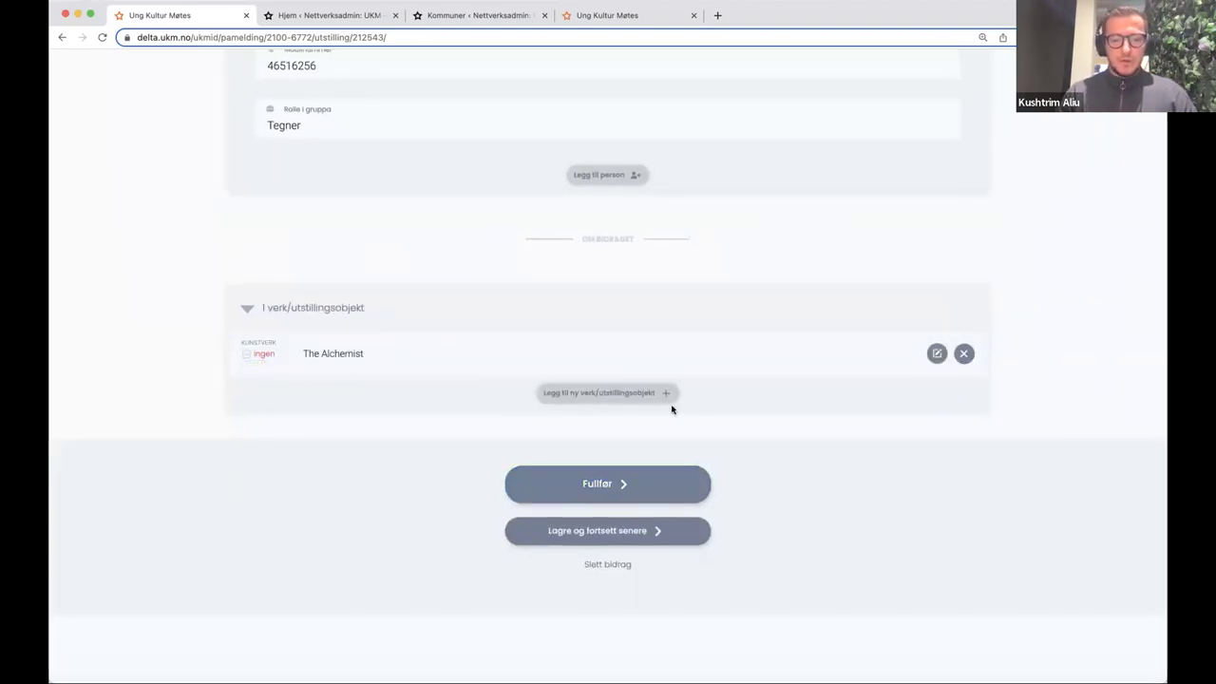
- Review The Alchemist's missing-image warning and go to the artwork upload page
{"action": "left_click", "coordinate": [937, 353]}
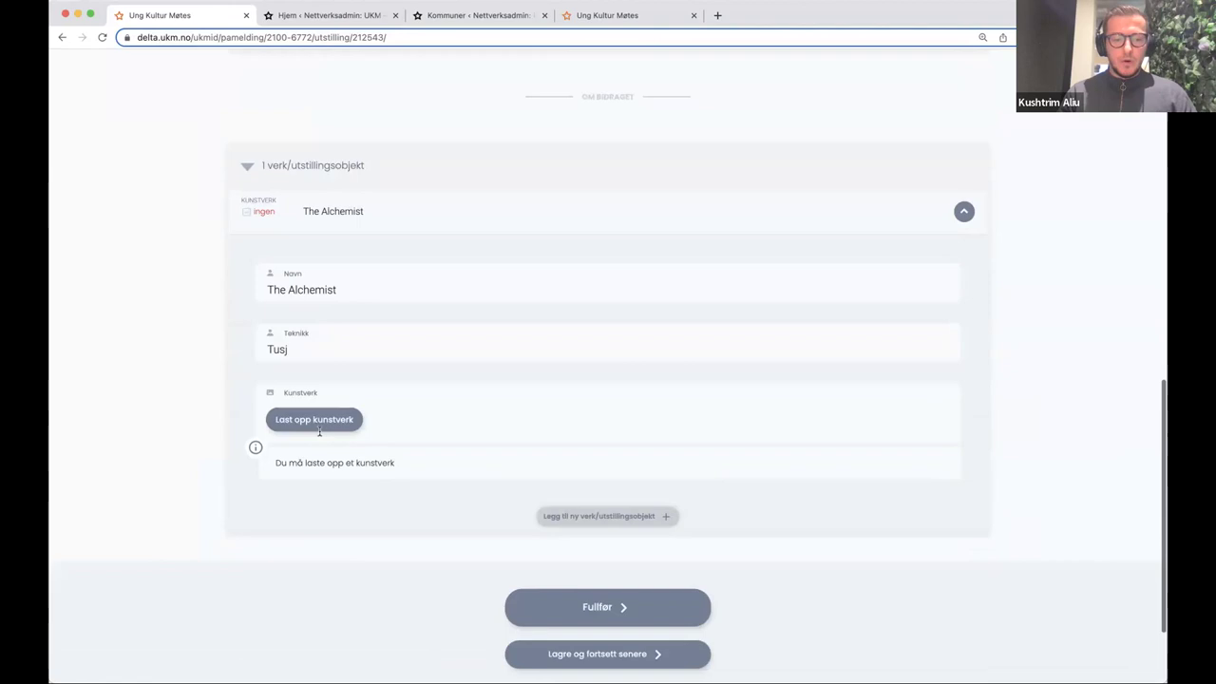
{"action": "left_click", "coordinate": [319, 428]}
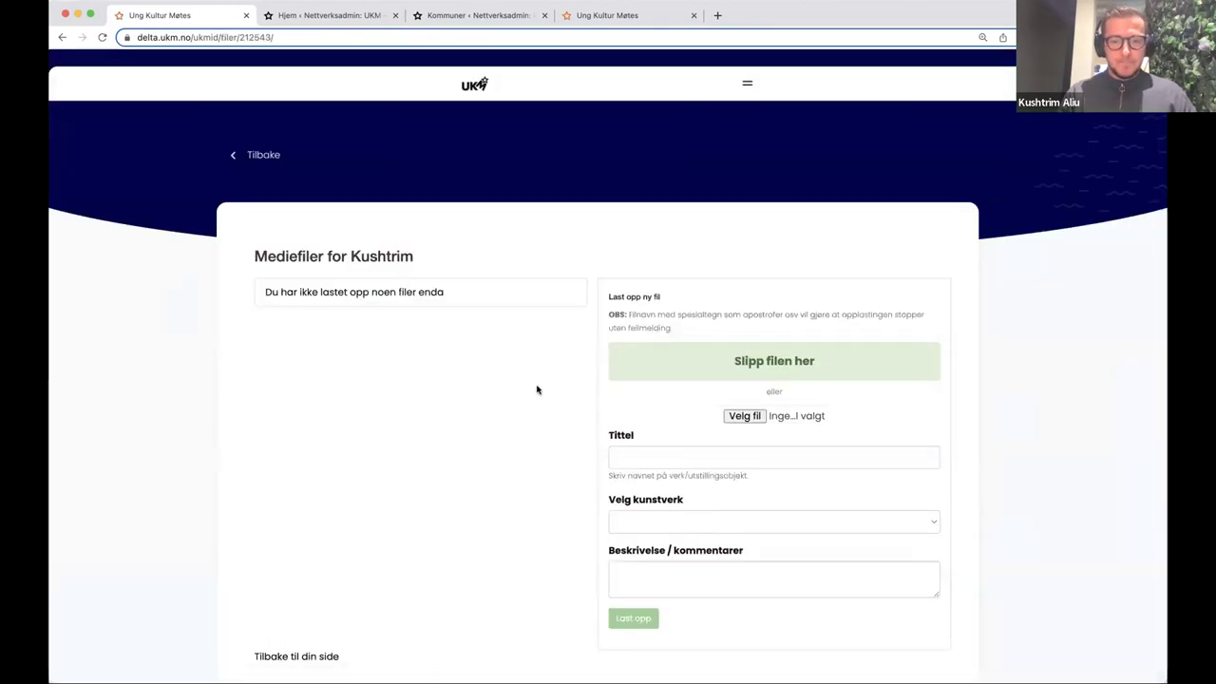
{"action": "scroll", "coordinate": [510, 326], "scroll_direction": "down", "scroll_amount": 2}
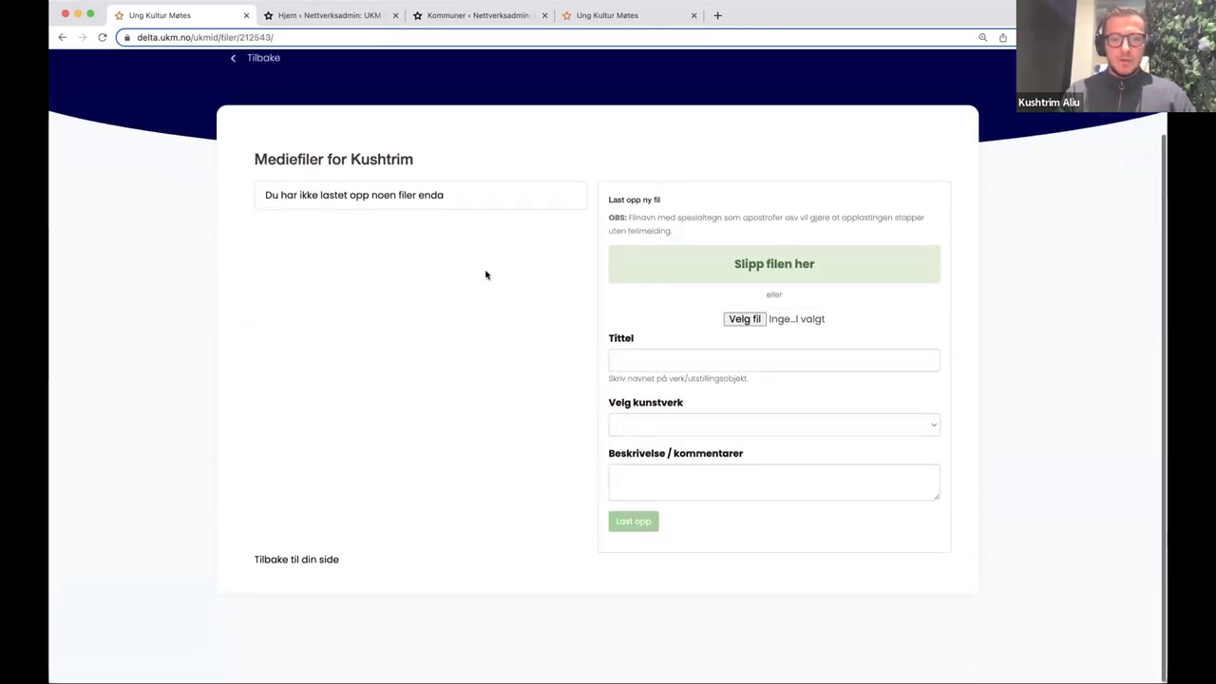
{"action": "left_click", "coordinate": [273, 67]}
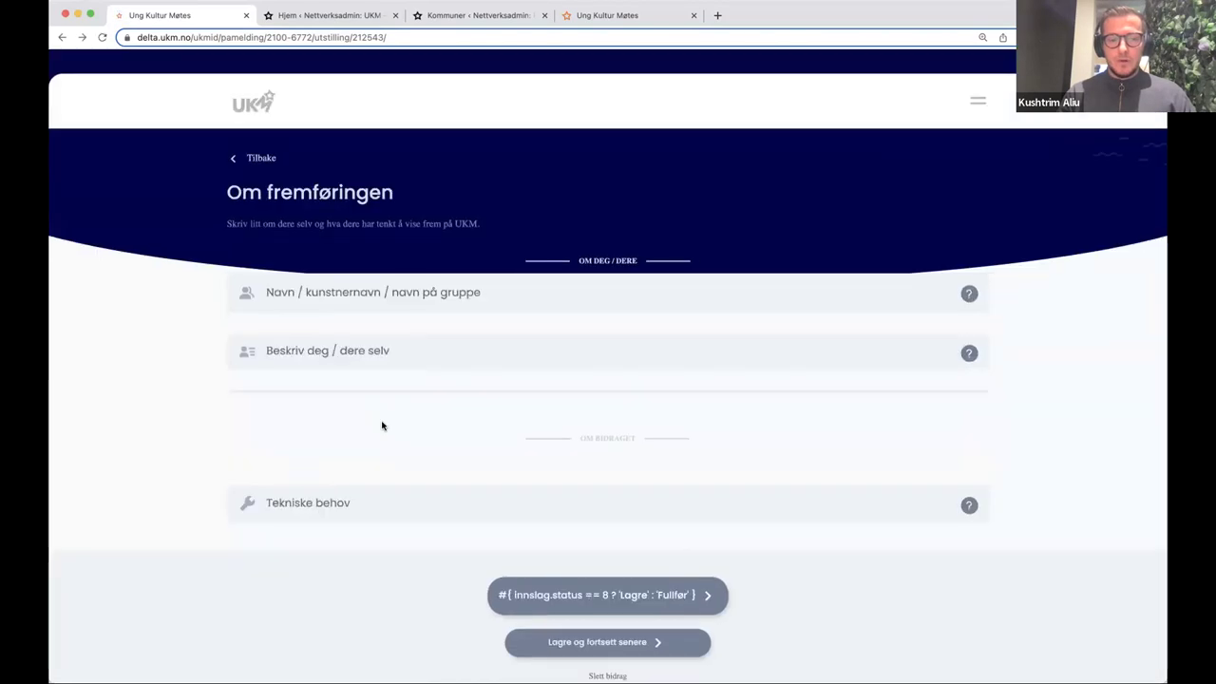
{"action": "scroll", "coordinate": [380, 424], "scroll_direction": "down", "scroll_amount": 5}
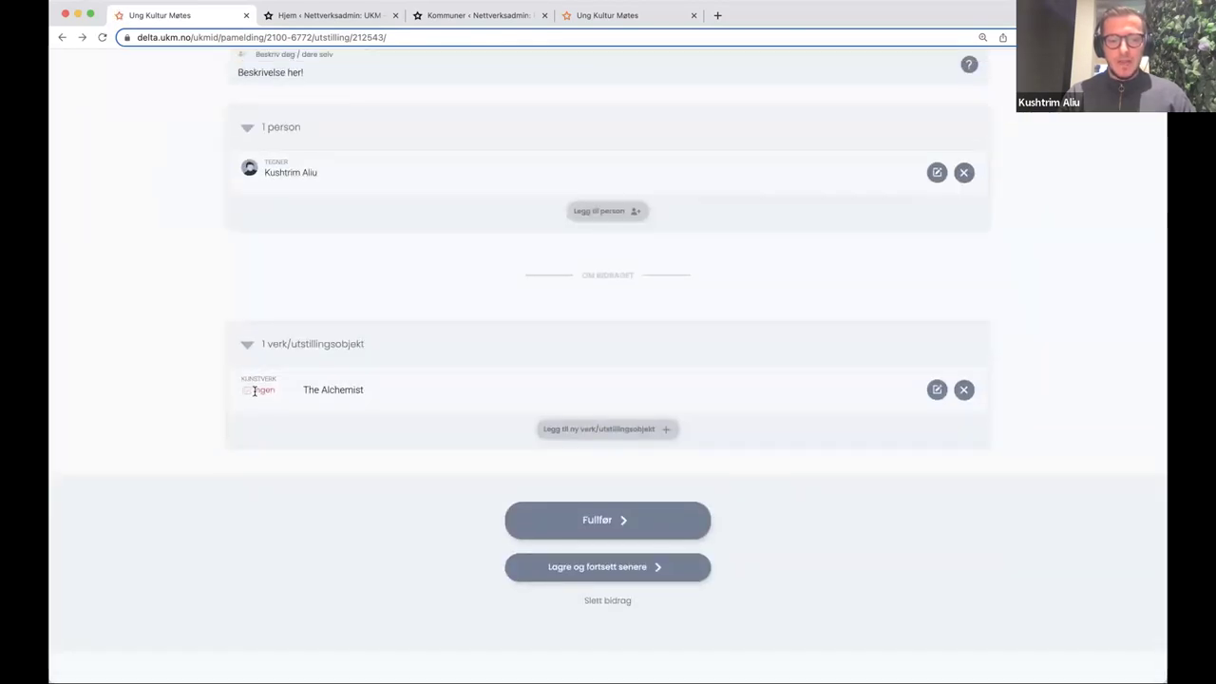
{"action": "left_click", "coordinate": [936, 390]}
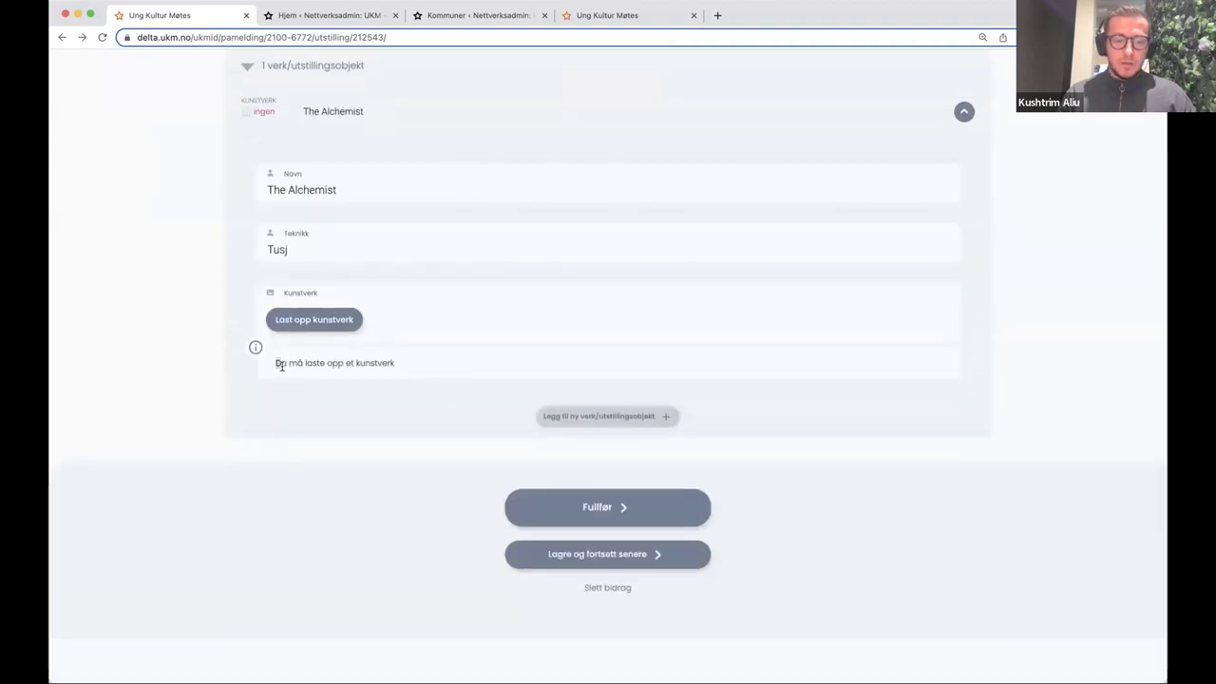
{"action": "left_click_drag", "start_coordinate": [277, 363], "coordinate": [393, 369]}
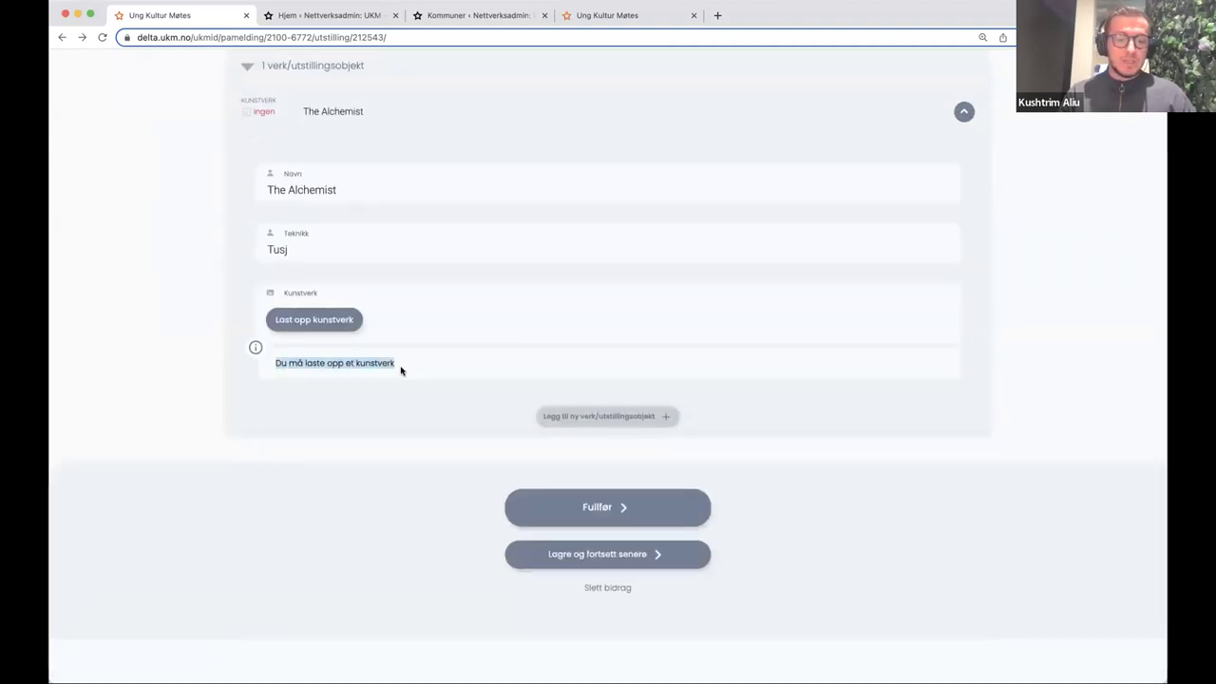
{"action": "left_click", "coordinate": [338, 354]}
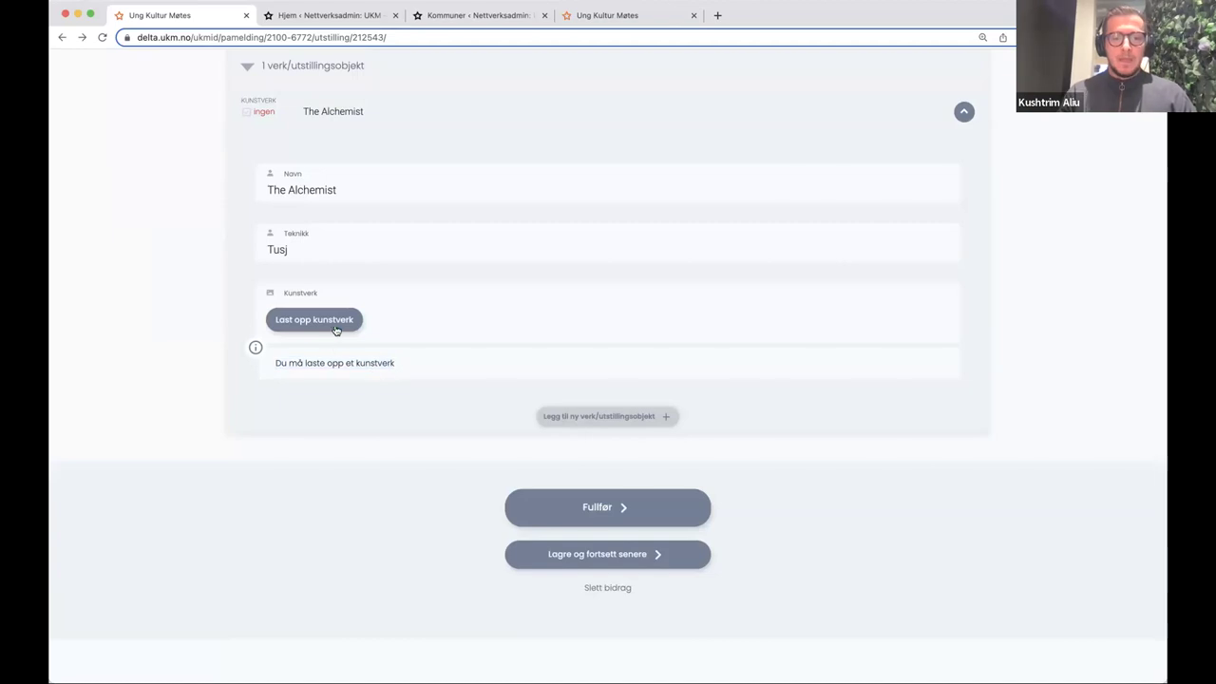
{"action": "left_click", "coordinate": [334, 324]}
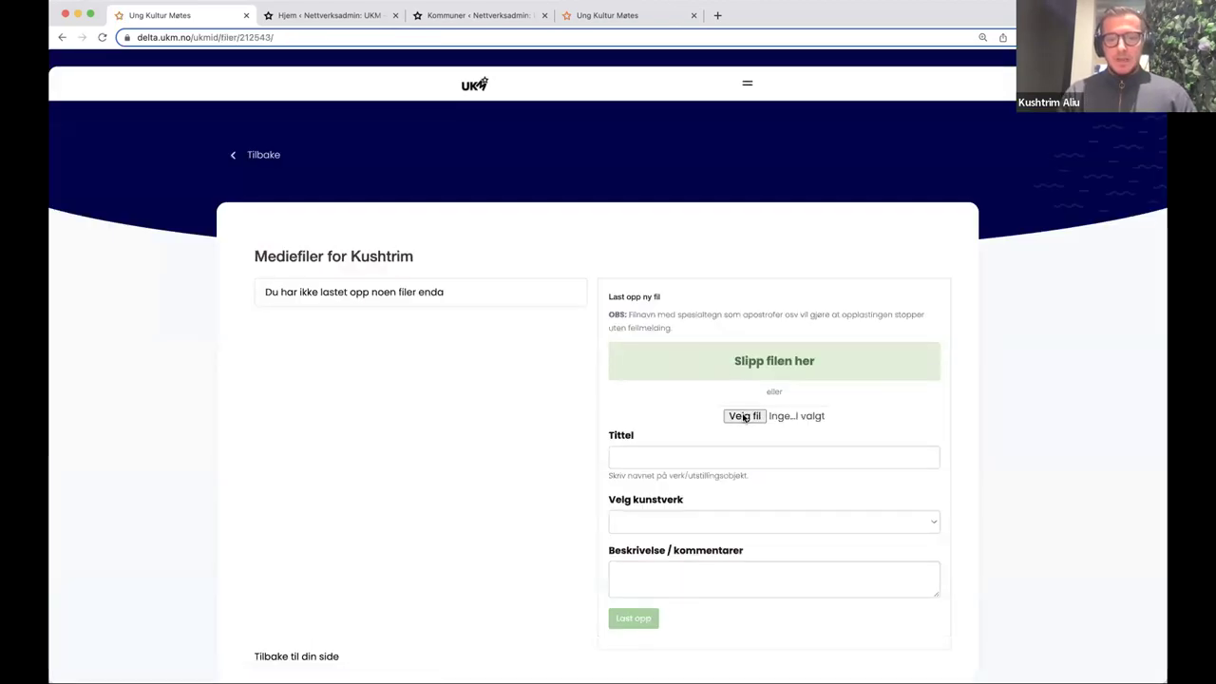
- Upload the drawing titled 'The Alchemist', linked to that artwork with comment 'Tusj!', then return to the form
{"action": "left_click", "coordinate": [746, 418]}
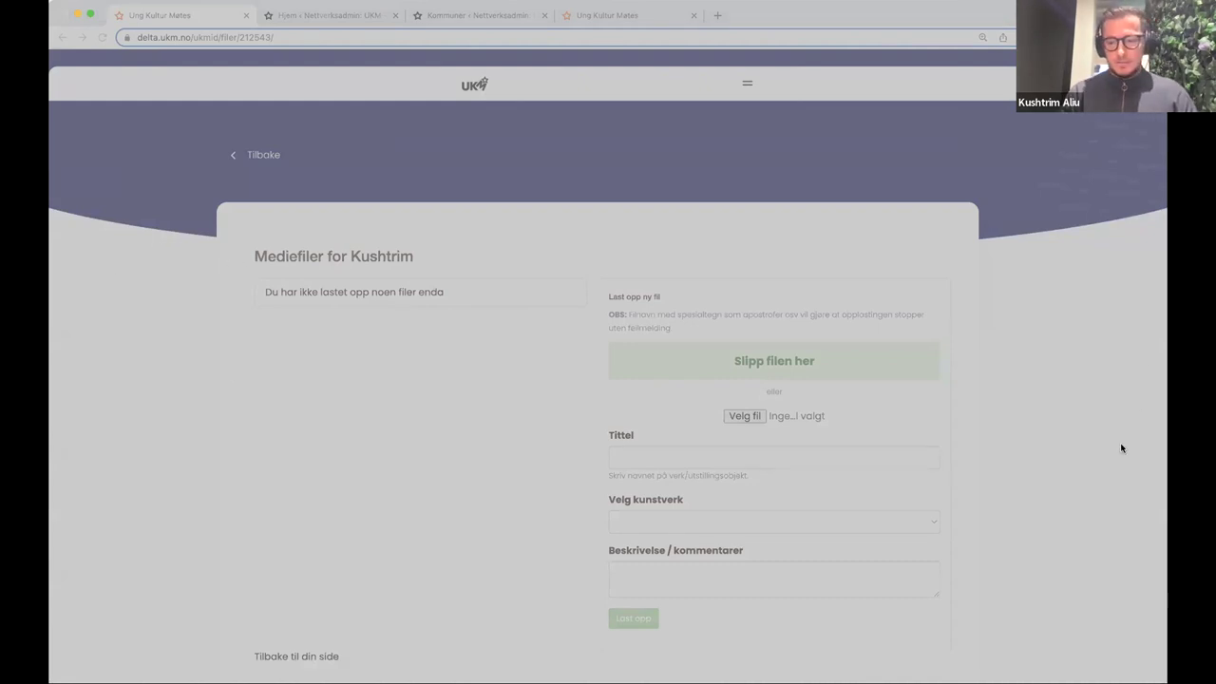
{"action": "scroll", "coordinate": [861, 380], "scroll_direction": "down", "scroll_amount": 1}
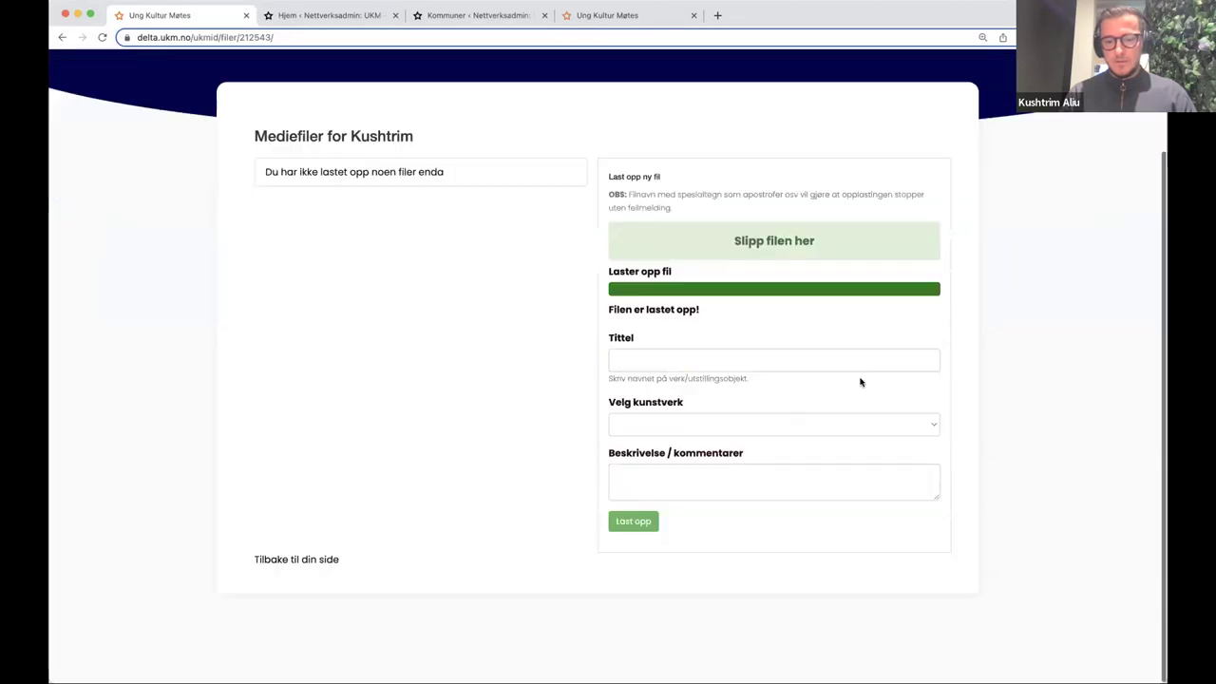
{"action": "left_click", "coordinate": [688, 356]}
{"action": "type", "text": "The Alchemist"}
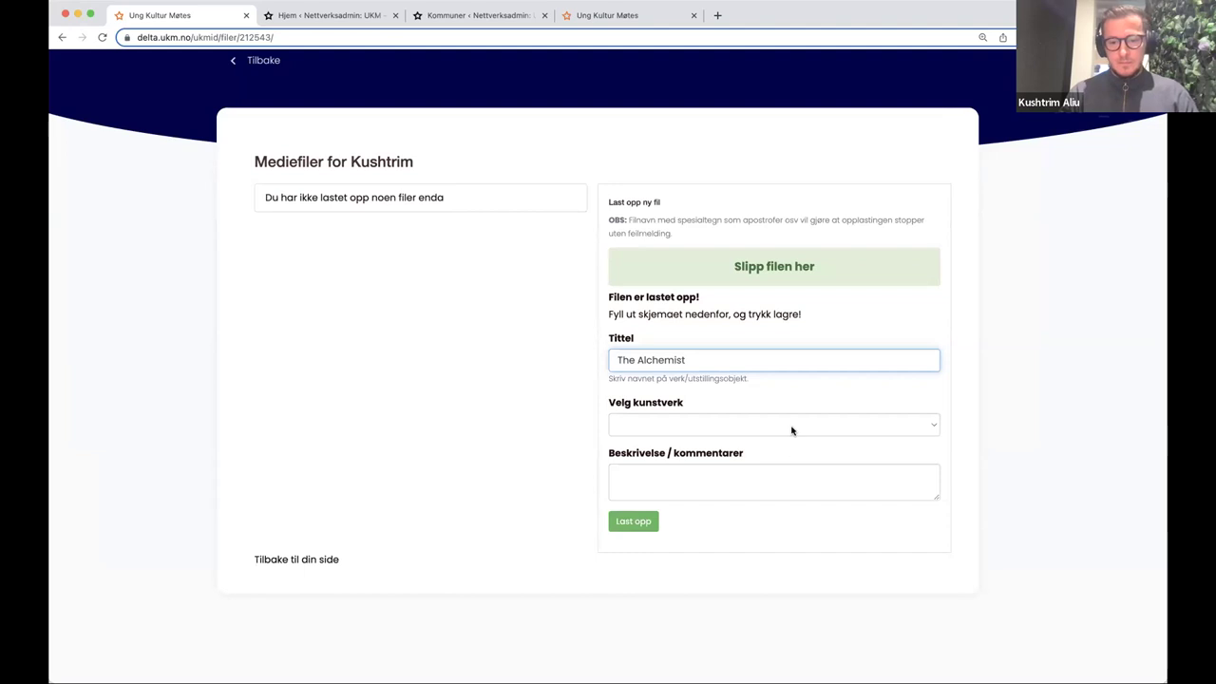
{"action": "left_click", "coordinate": [792, 425]}
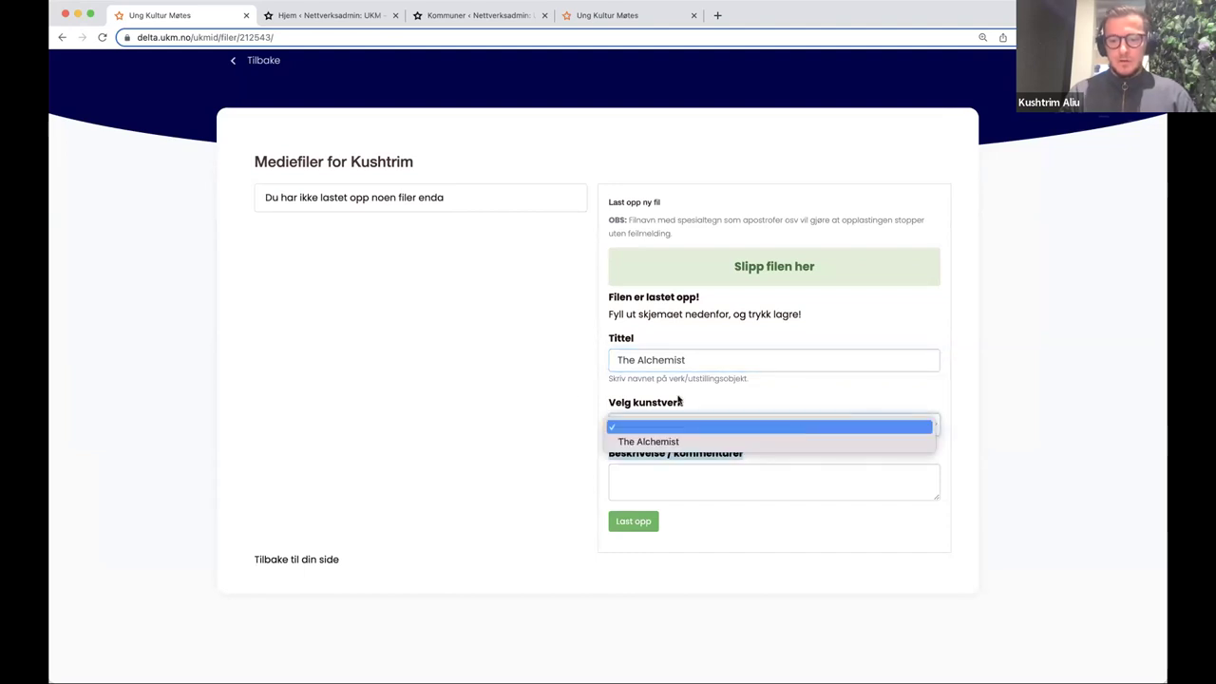
{"action": "left_click", "coordinate": [634, 443]}
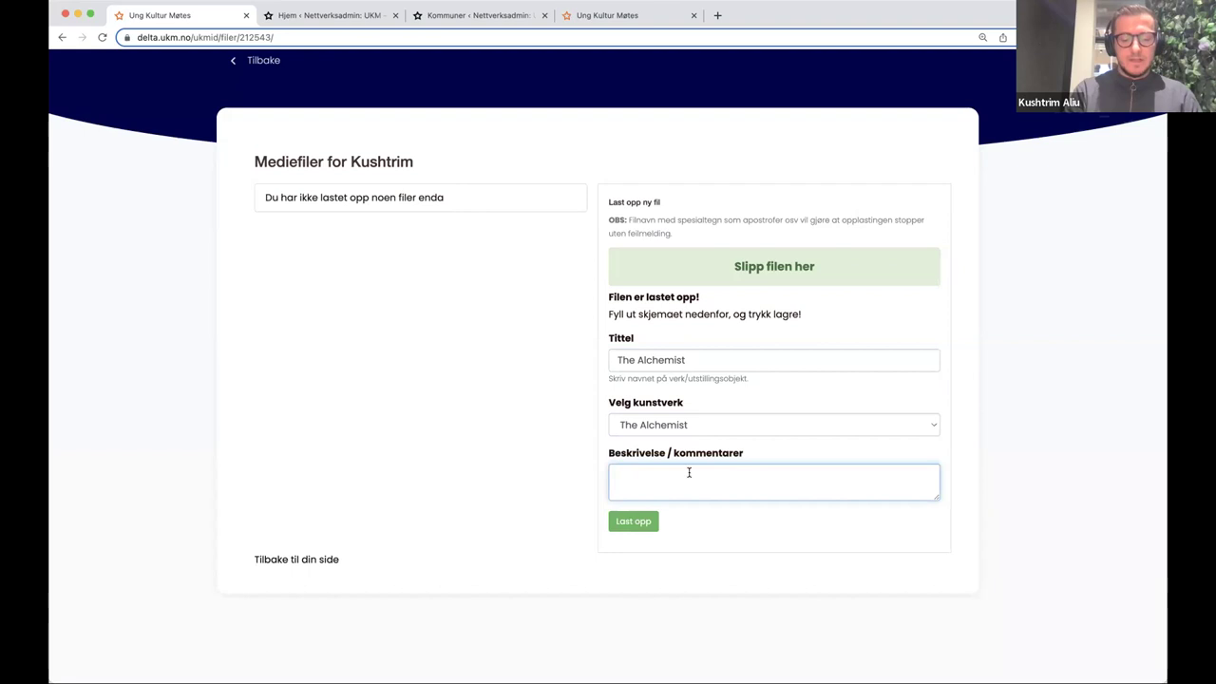
{"action": "type", "text": "Tusi"}
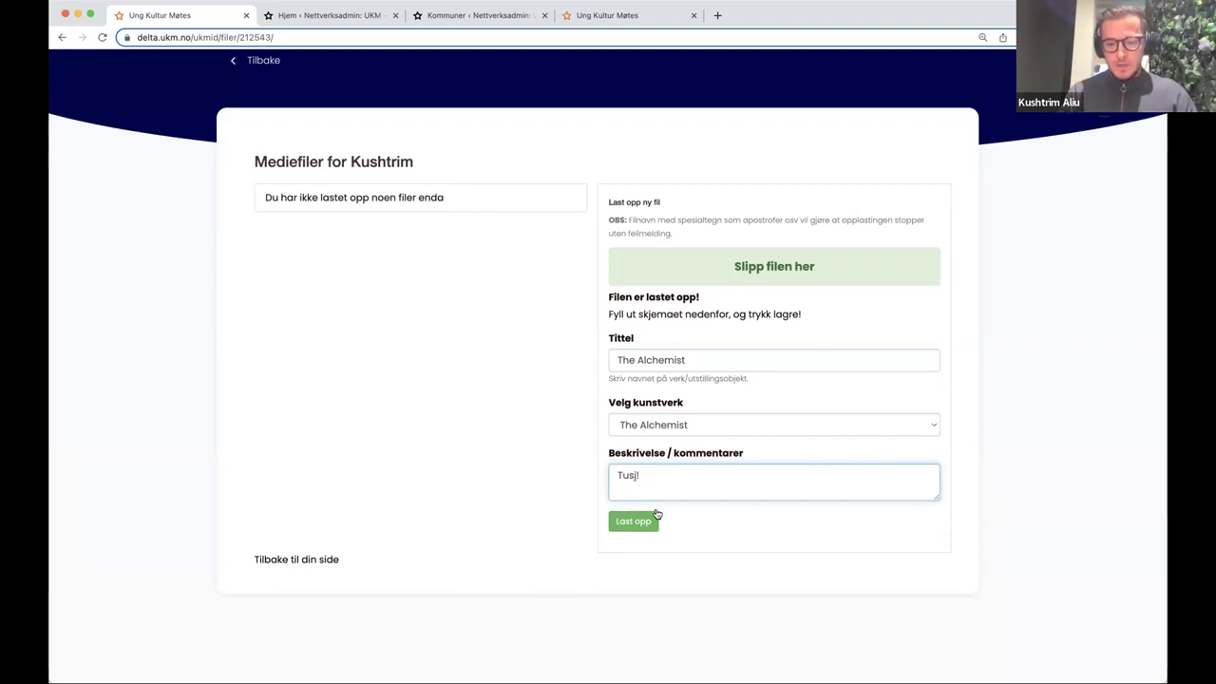
{"action": "left_click", "coordinate": [629, 520]}
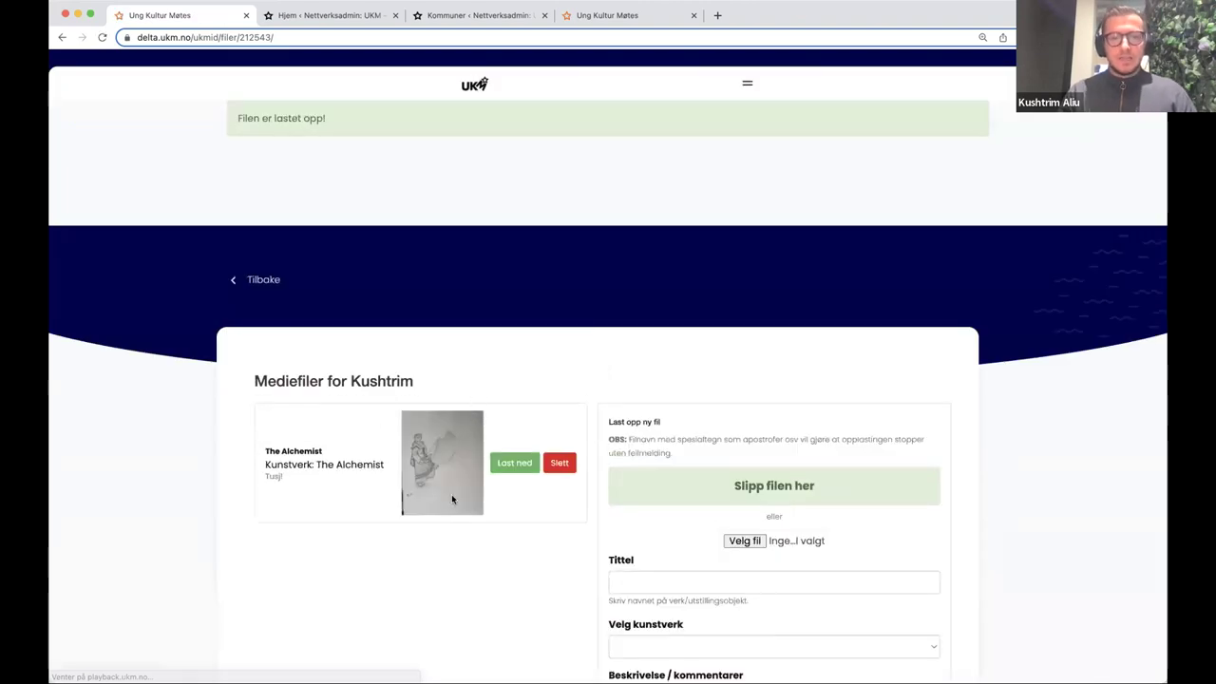
{"action": "scroll", "coordinate": [515, 285], "scroll_direction": "down", "scroll_amount": 1}
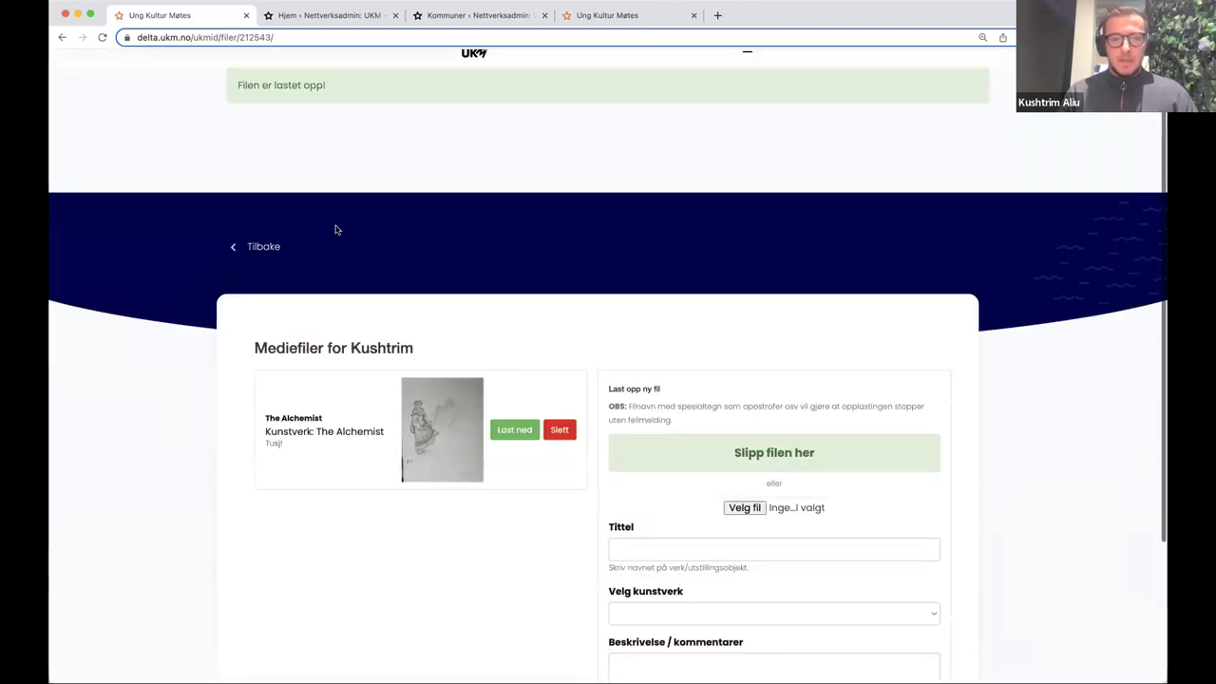
{"action": "left_click", "coordinate": [269, 243]}
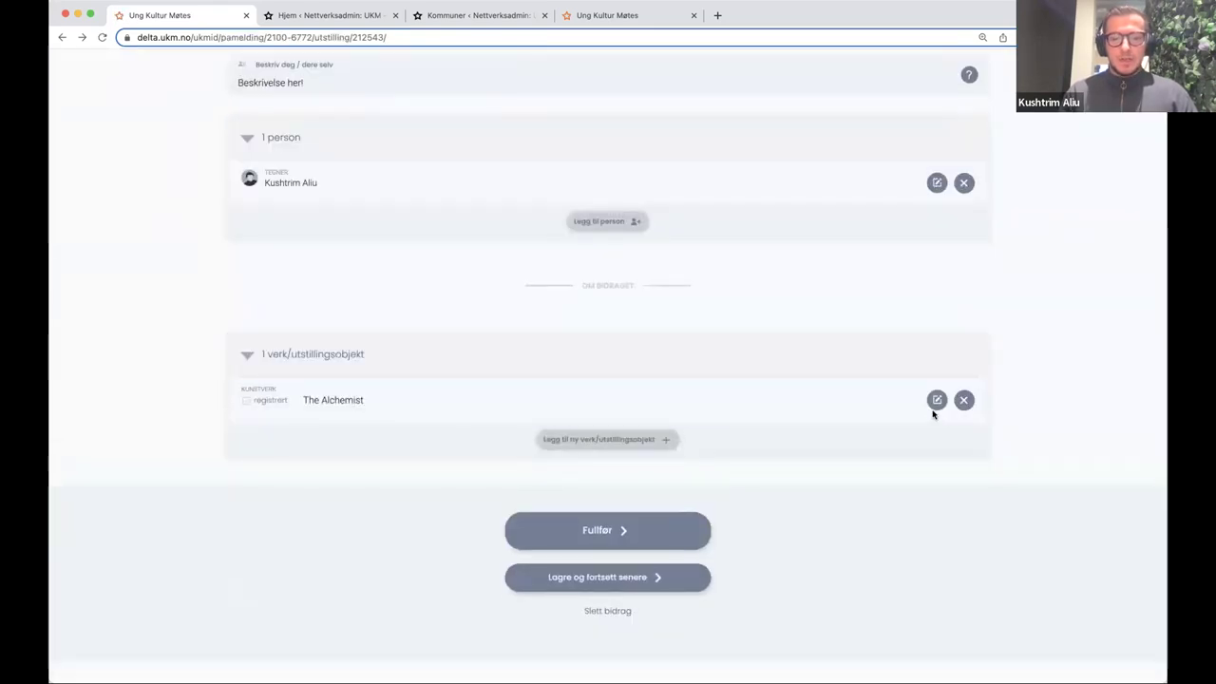
- Confirm The Alchemist's image awaits approval, then bring up the Testkommune admin page
{"action": "left_click", "coordinate": [936, 403]}
{"action": "scroll", "coordinate": [296, 459], "scroll_direction": "down", "scroll_amount": 4}
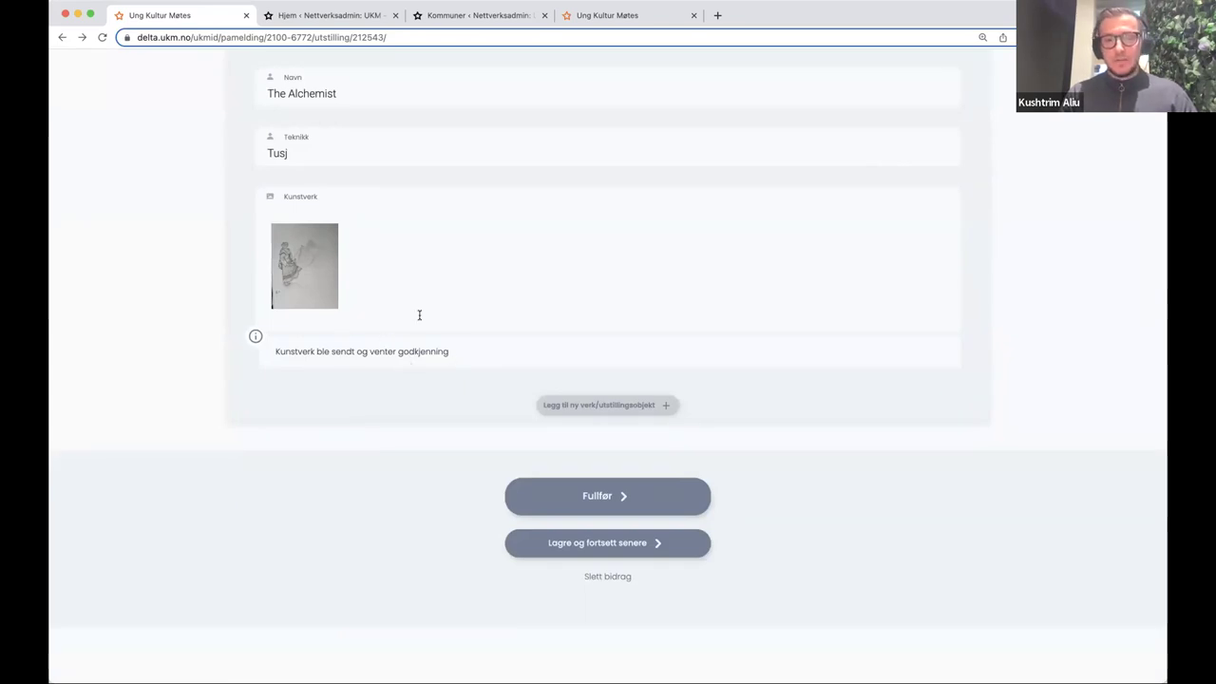
{"action": "scroll", "coordinate": [419, 314], "scroll_direction": "up", "scroll_amount": 5}
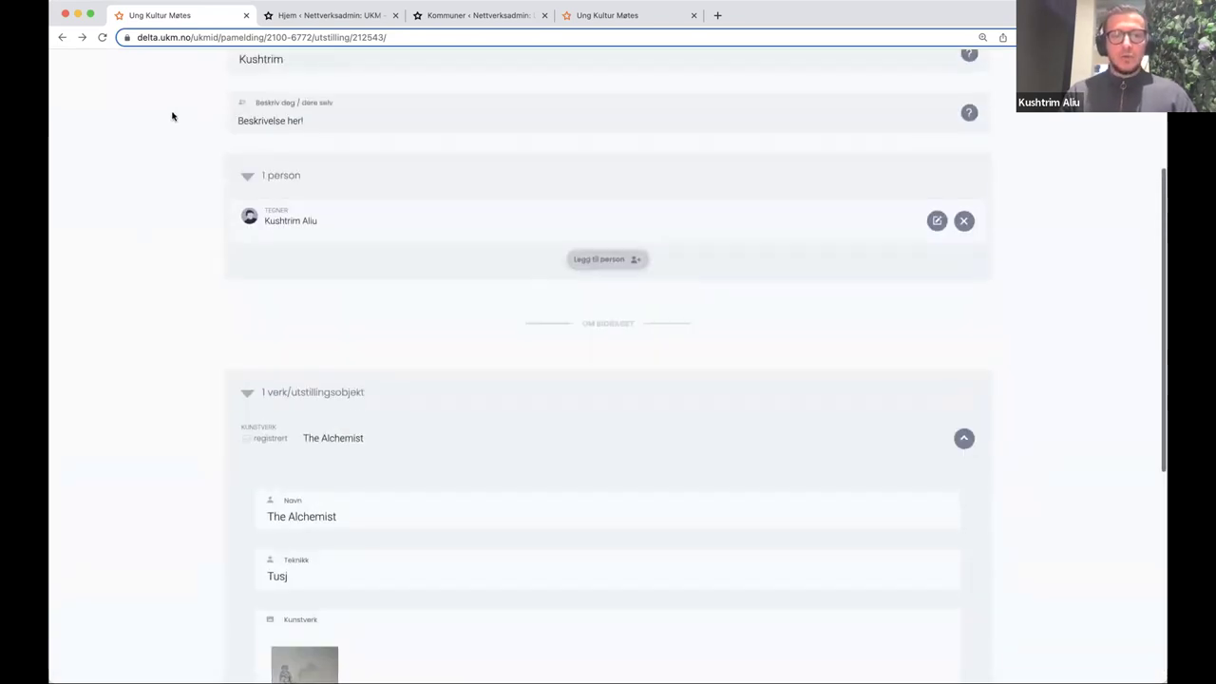
{"action": "scroll", "coordinate": [830, 228], "scroll_direction": "down", "scroll_amount": 1}
{"action": "scroll", "coordinate": [581, 256], "scroll_direction": "down", "scroll_amount": 3}
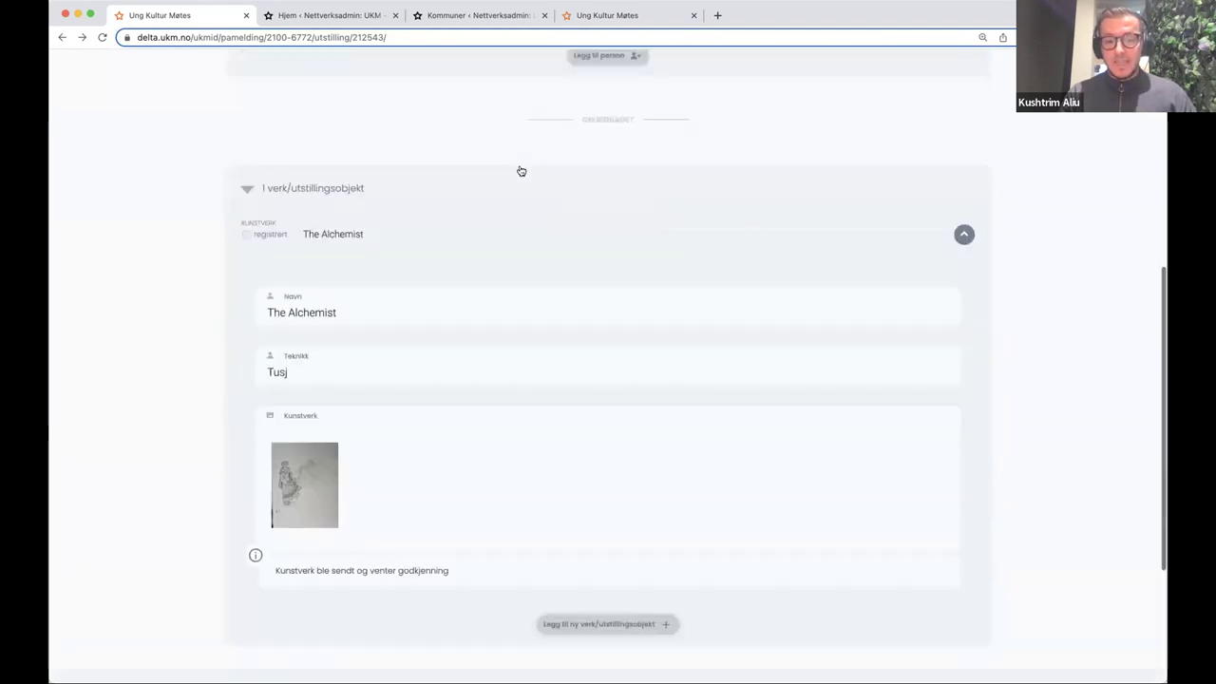
{"action": "left_click", "coordinate": [450, 17]}
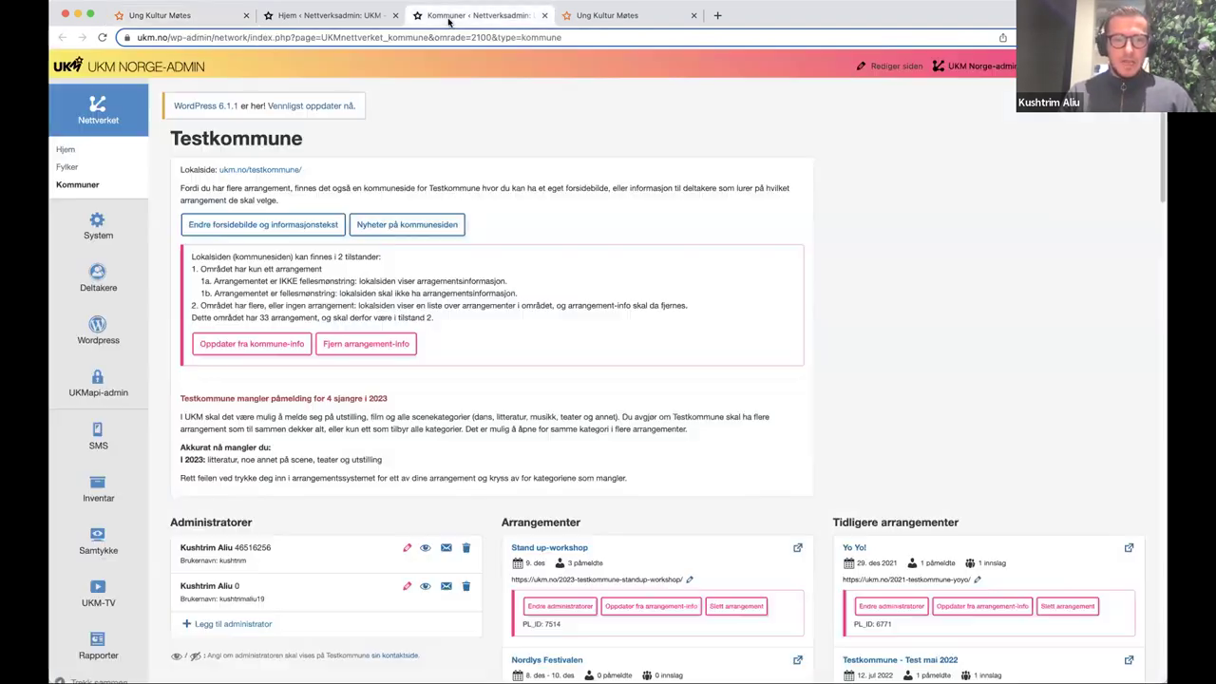
- Open Beige kunstgalleri's arrangement admin in a new tab, then return to the registration
{"action": "scroll", "coordinate": [706, 290], "scroll_direction": "down", "scroll_amount": 2}
{"action": "scroll", "coordinate": [665, 304], "scroll_direction": "down", "scroll_amount": 8}
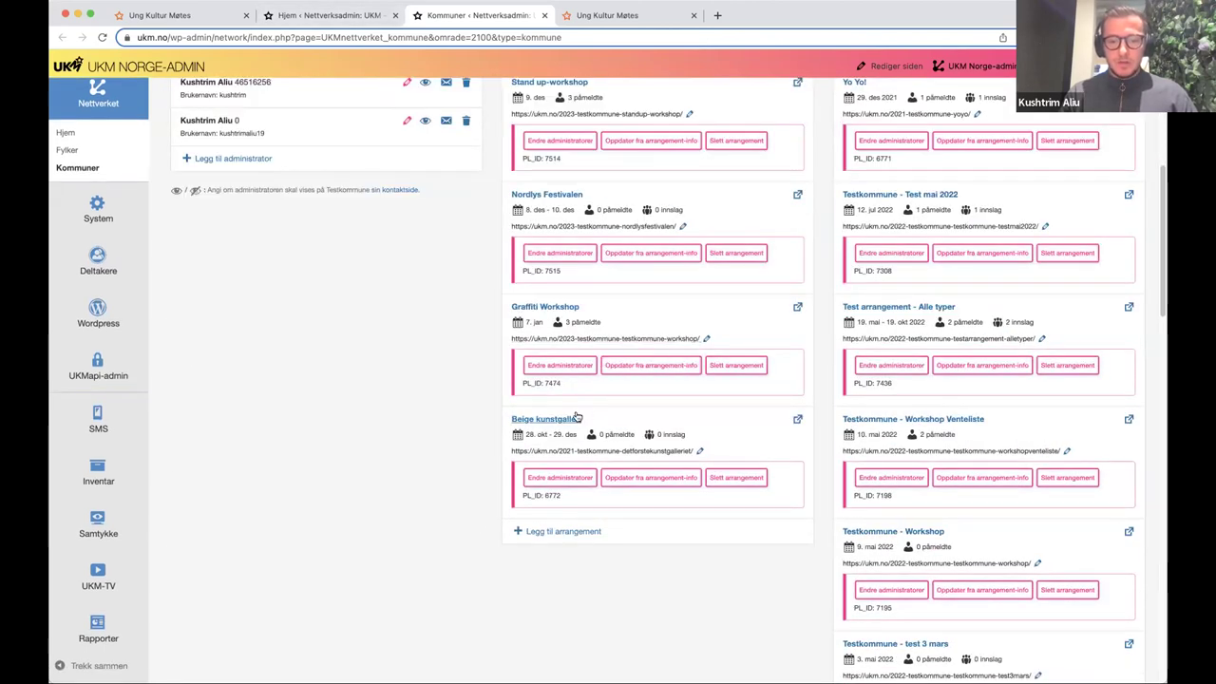
{"action": "left_click", "coordinate": [568, 419]}
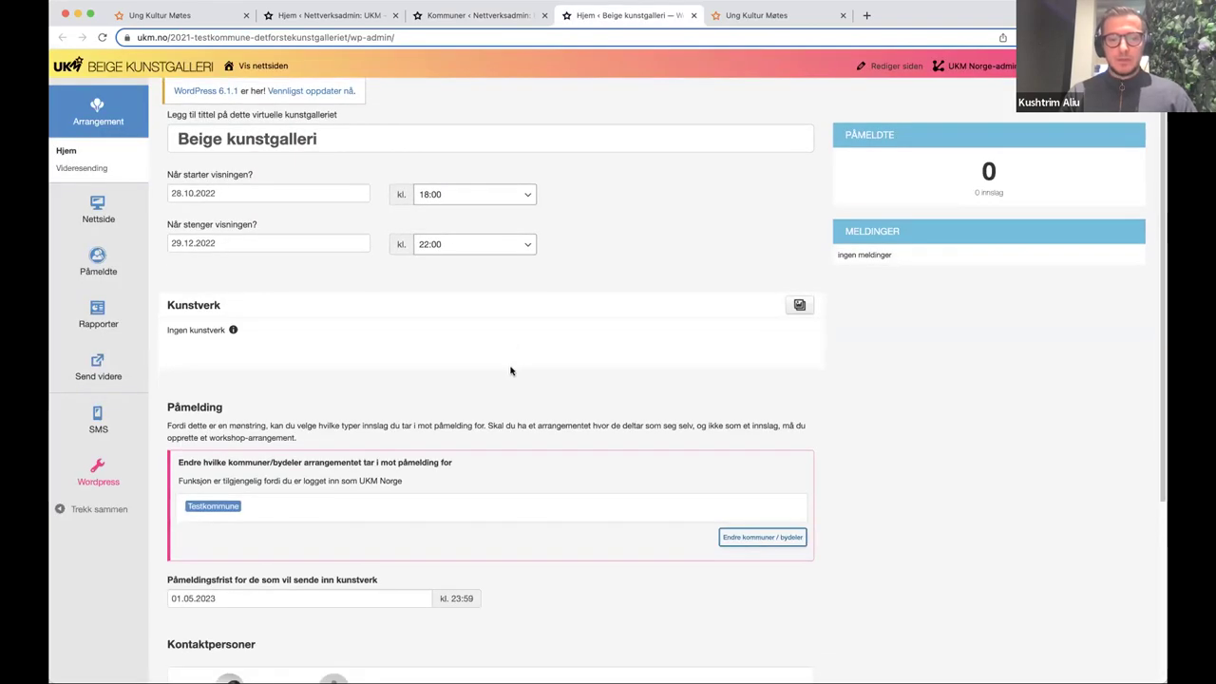
{"action": "left_click", "coordinate": [223, 15]}
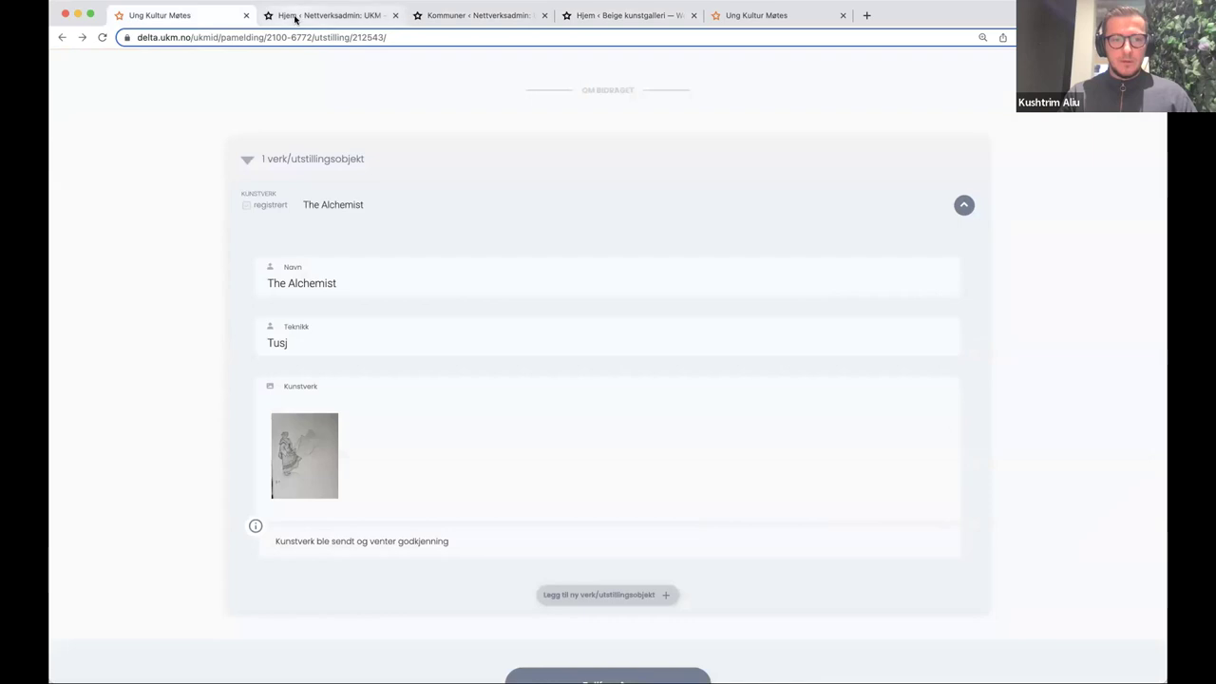
- Finish the exhibition registration and check the gallery admin shows The Alchemist awaiting approval
{"action": "scroll", "coordinate": [586, 660], "scroll_direction": "down", "scroll_amount": 2}
{"action": "left_click", "coordinate": [585, 612]}
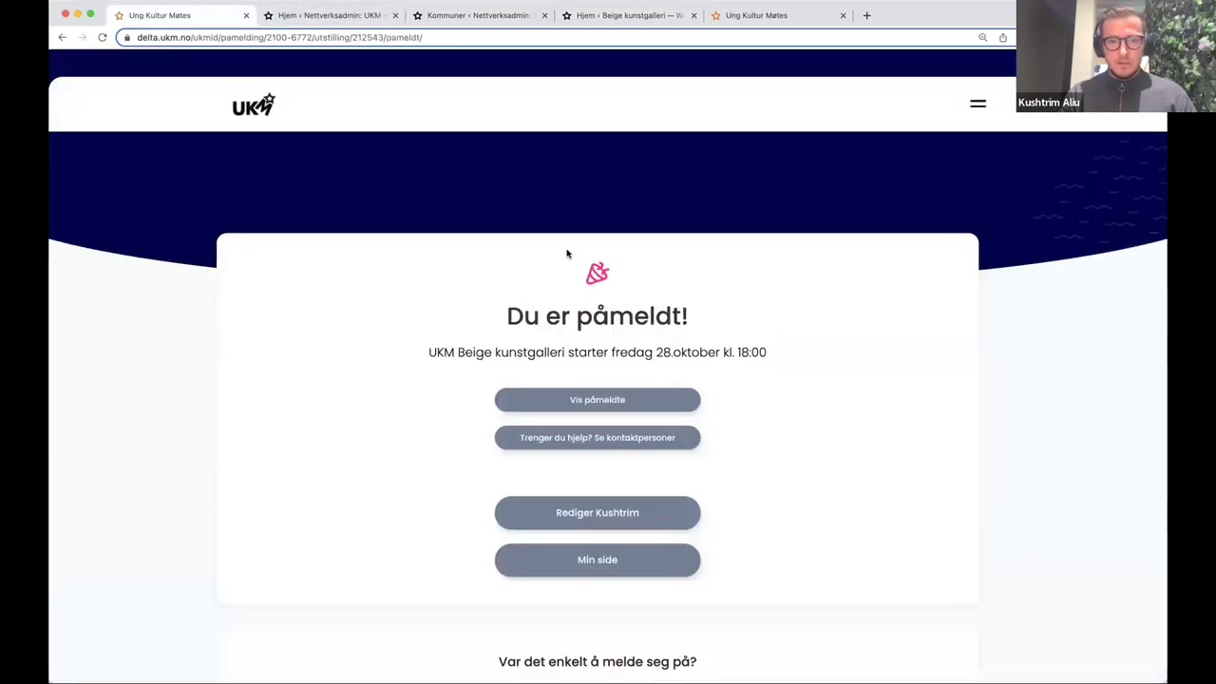
{"action": "left_click", "coordinate": [613, 15]}
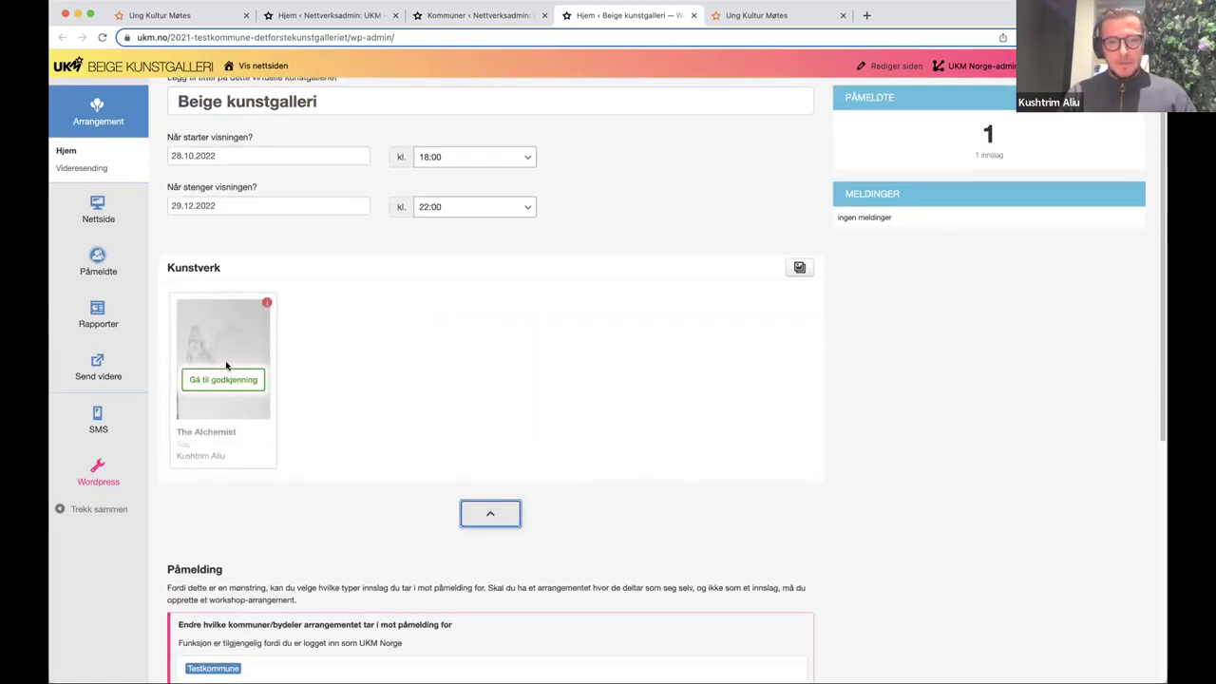
- Reopen the registration for editing, approve The Alchemist in the gallery admin, and reload the form
{"action": "left_click", "coordinate": [188, 17]}
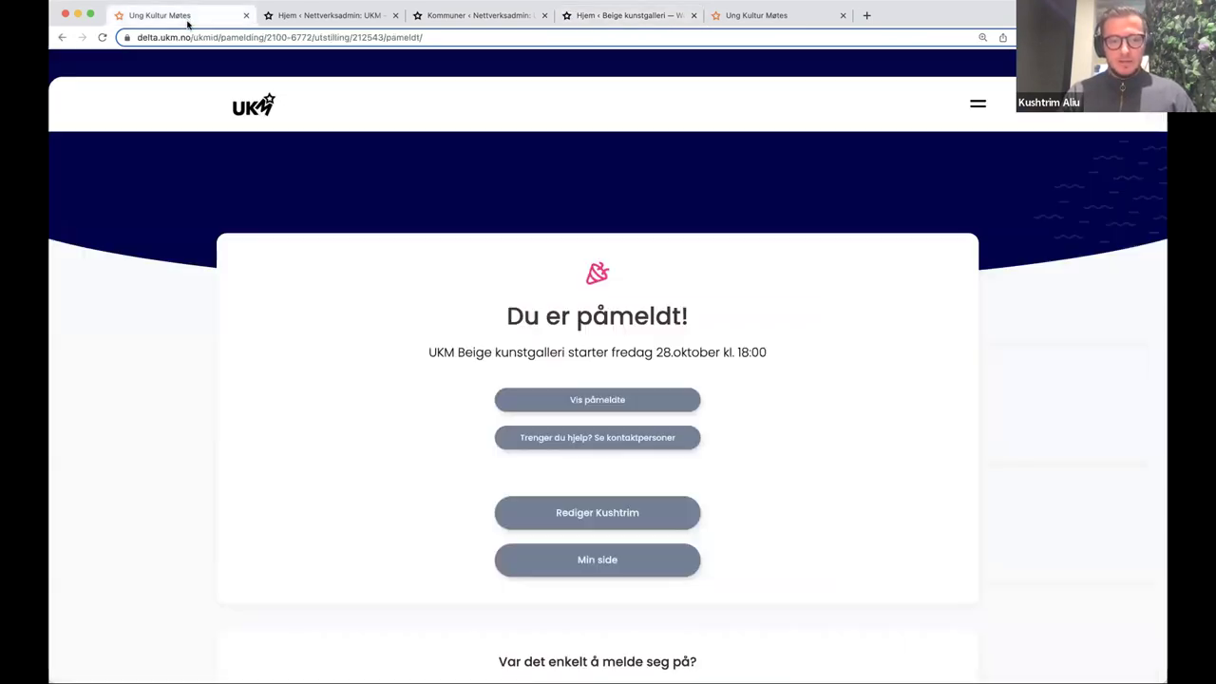
{"action": "left_click", "coordinate": [574, 510]}
{"action": "scroll", "coordinate": [364, 421], "scroll_direction": "down", "scroll_amount": 5}
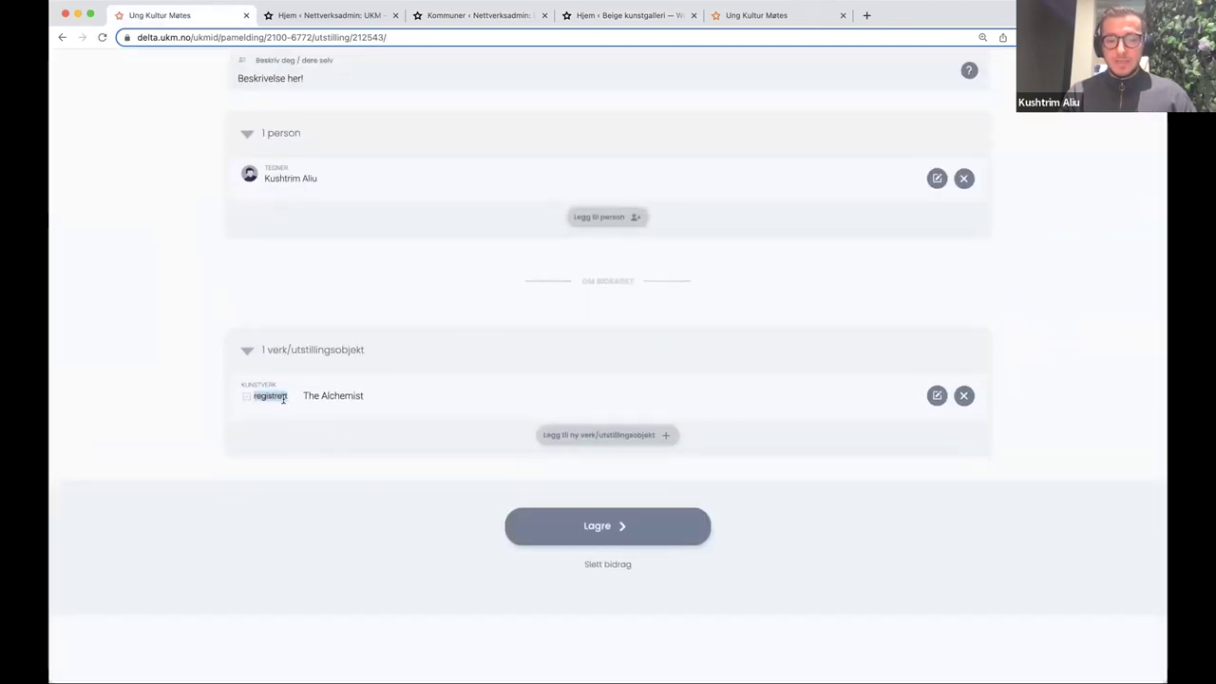
{"action": "left_click", "coordinate": [627, 15]}
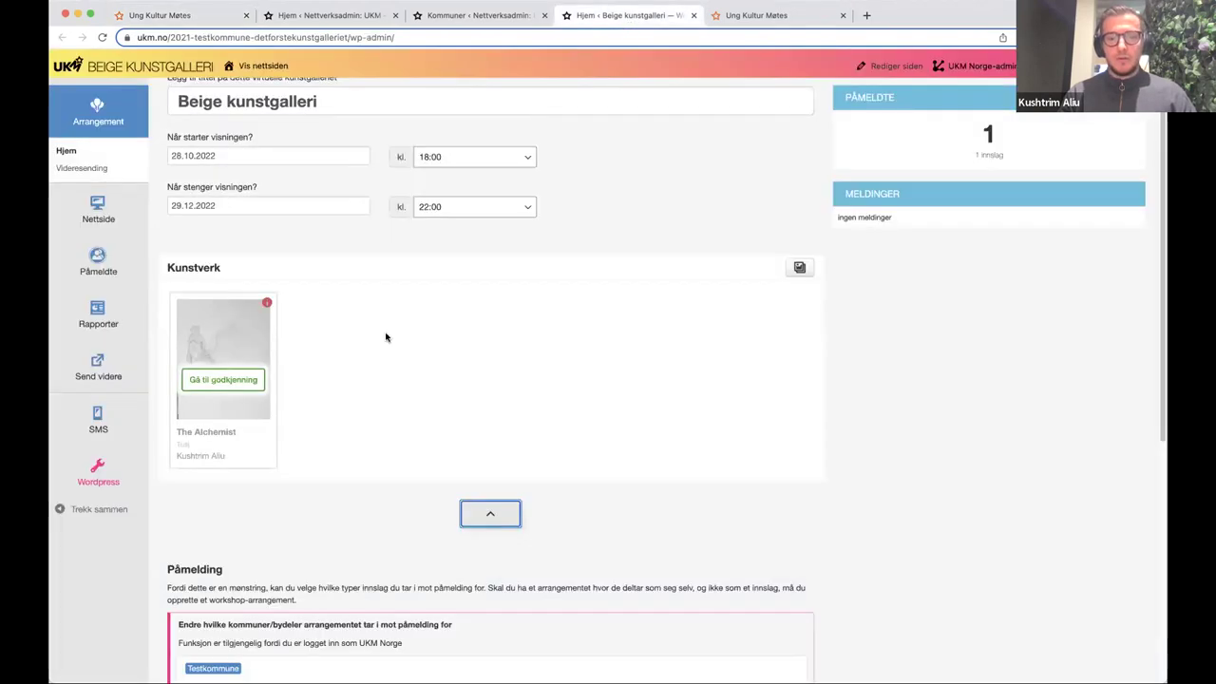
{"action": "scroll", "coordinate": [229, 314], "scroll_direction": "down", "scroll_amount": 1}
{"action": "left_click", "coordinate": [235, 312]}
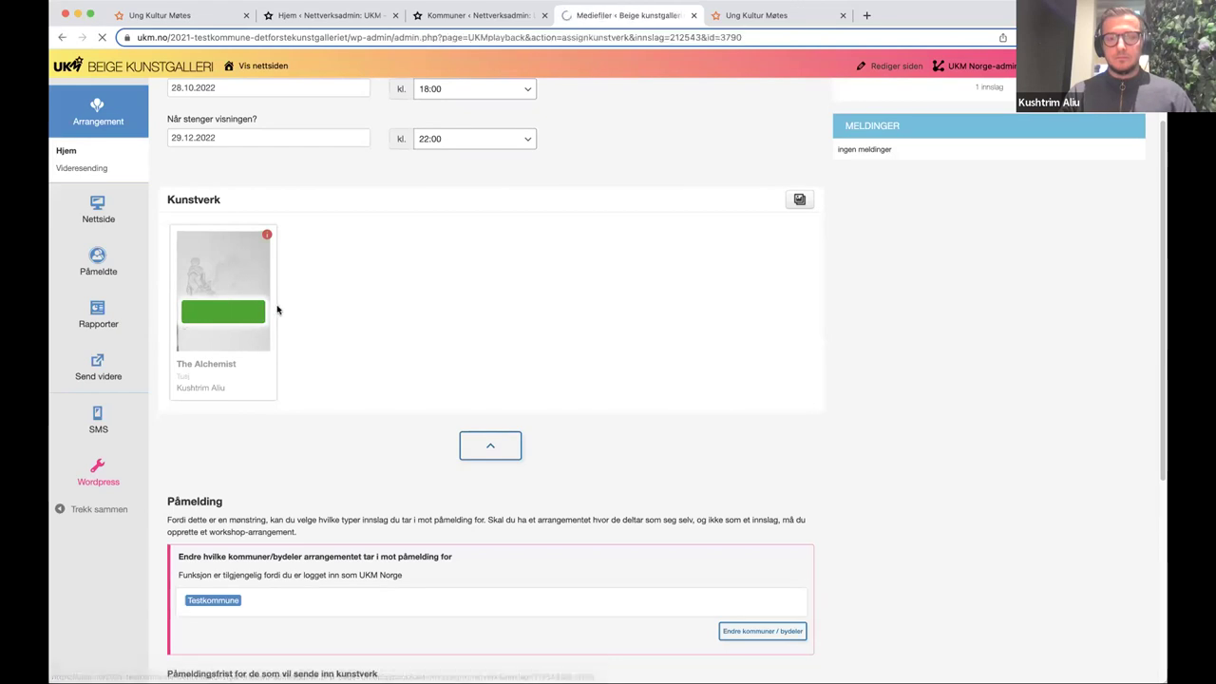
{"action": "scroll", "coordinate": [434, 318], "scroll_direction": "down", "scroll_amount": 3}
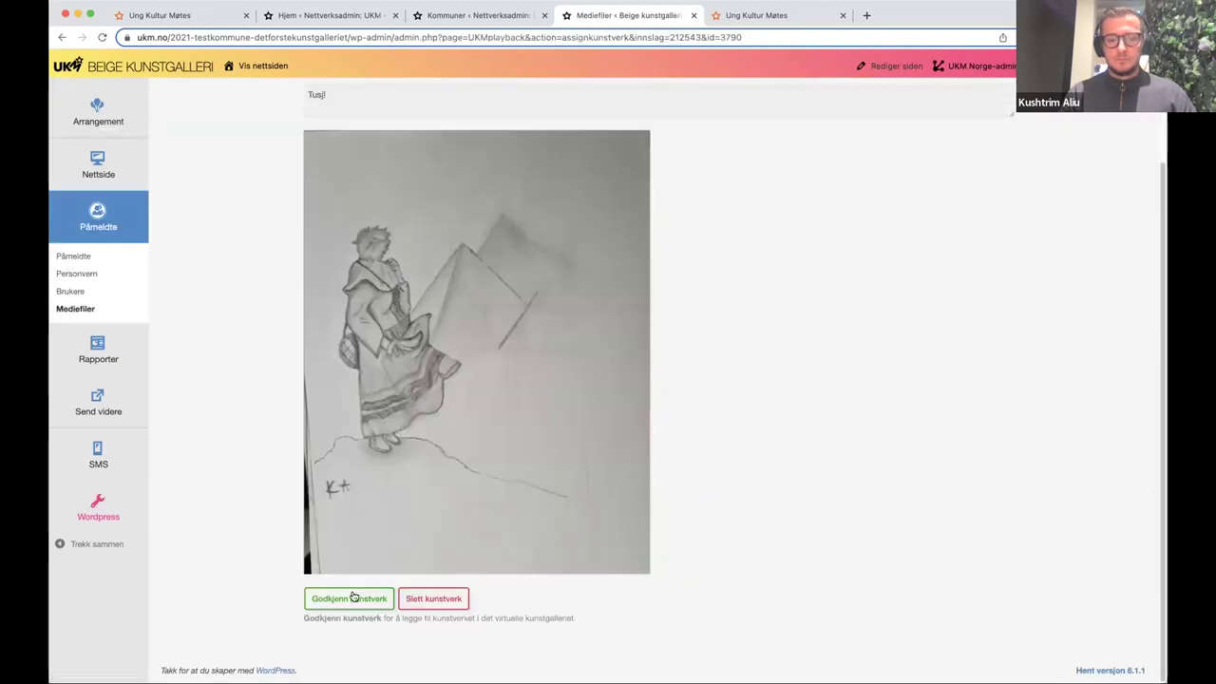
{"action": "left_click", "coordinate": [333, 601]}
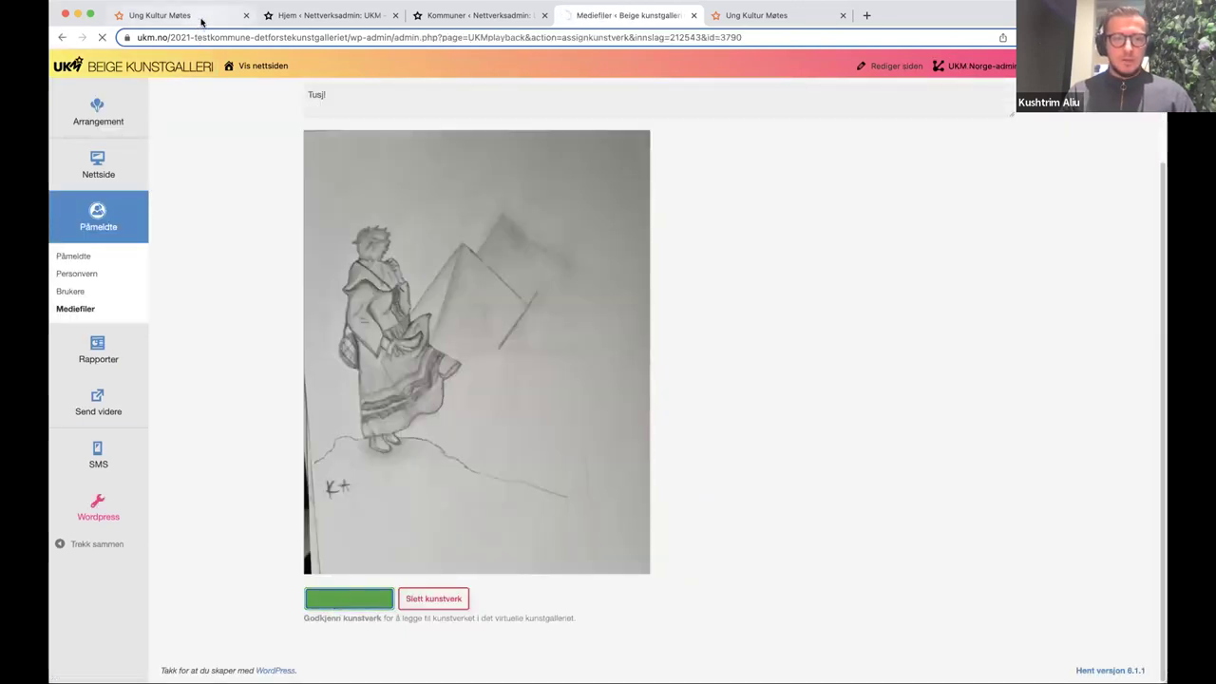
{"action": "left_click", "coordinate": [181, 15]}
{"action": "key", "text": "super+r"}
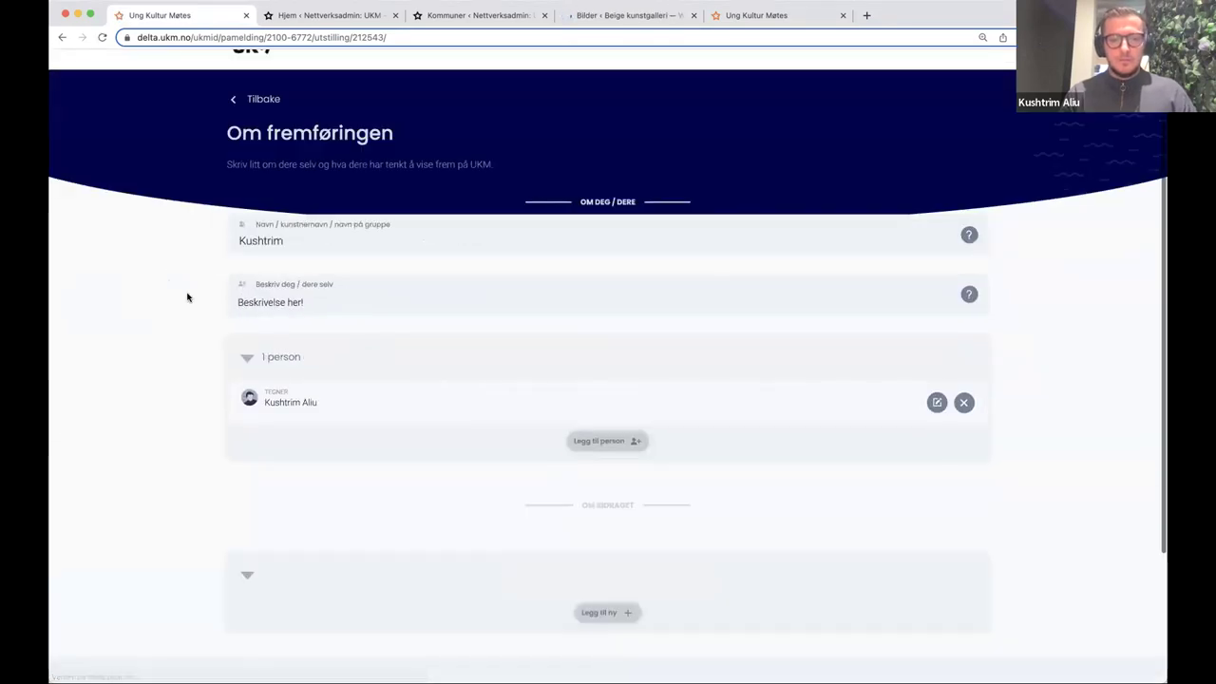
- Verify The Alchemist shows 'Kunstverk er godkjent!' and return to Min side's registration list
{"action": "key", "text": "super+r"}
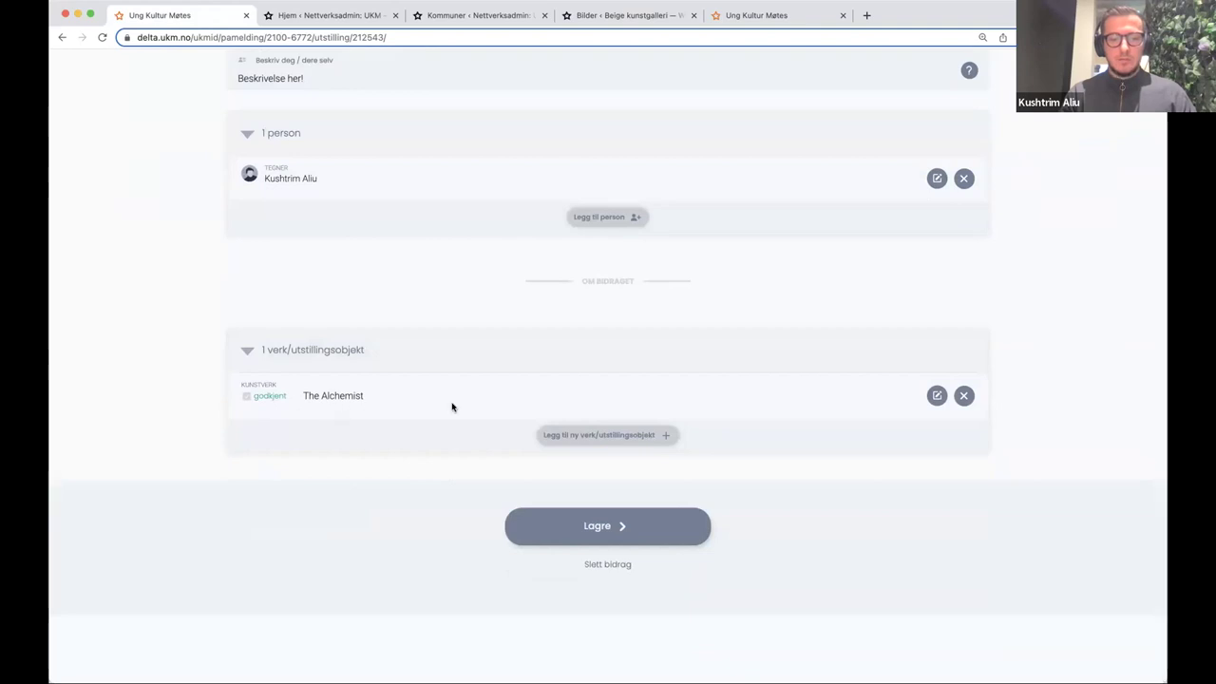
{"action": "left_click", "coordinate": [937, 396]}
{"action": "scroll", "coordinate": [315, 467], "scroll_direction": "down", "scroll_amount": 5}
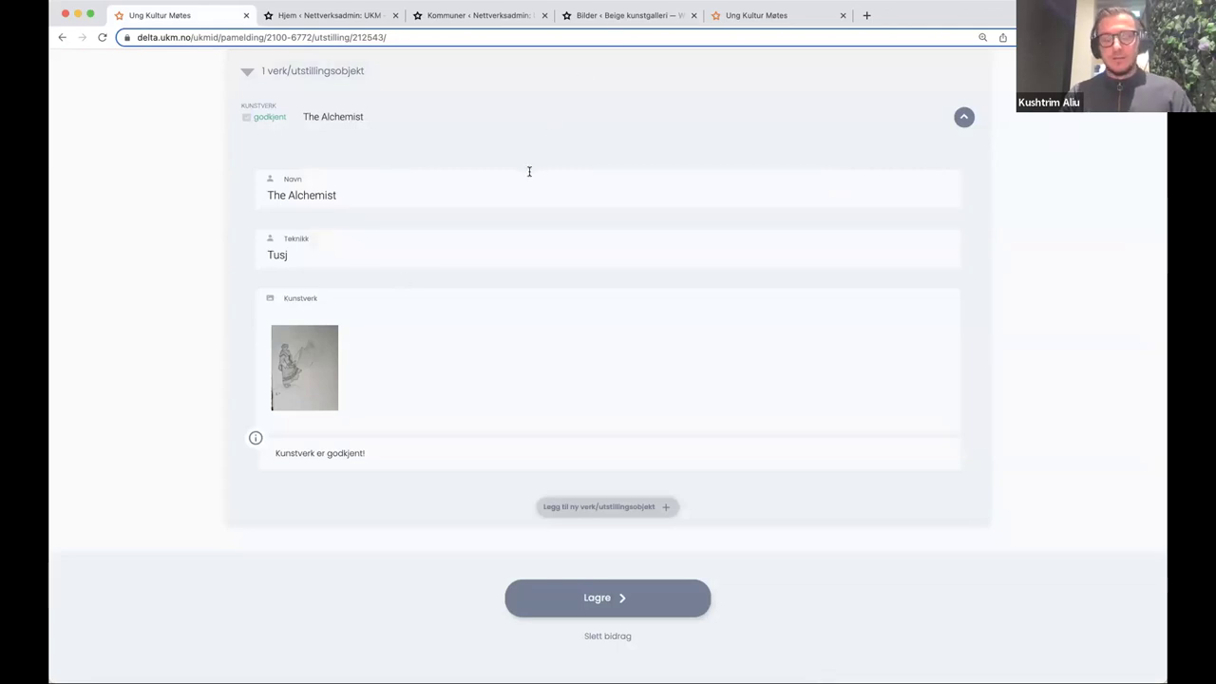
{"action": "scroll", "coordinate": [510, 192], "scroll_direction": "up", "scroll_amount": 6}
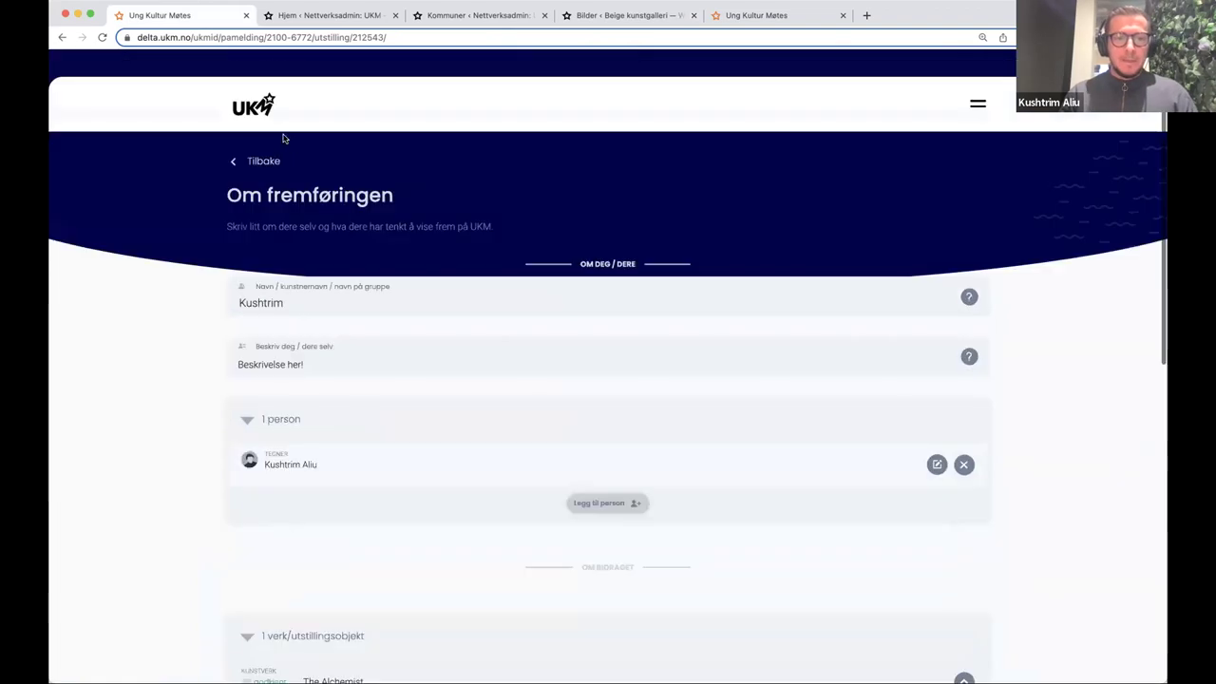
{"action": "left_click", "coordinate": [255, 162]}
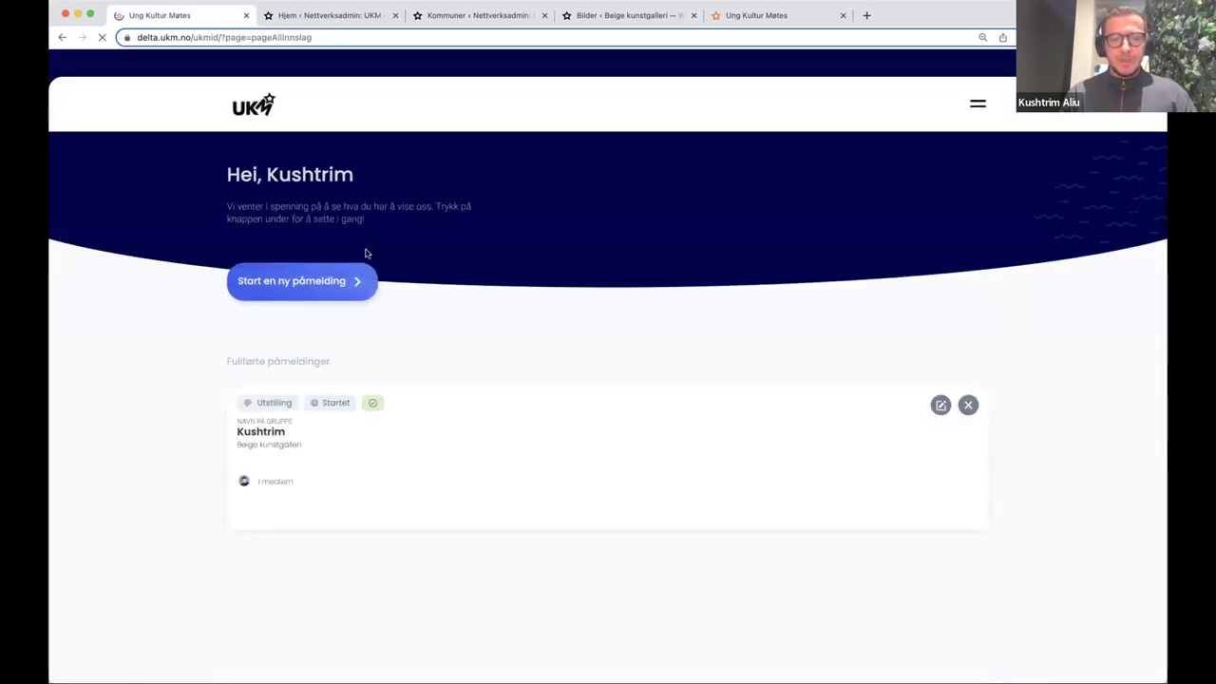
- Sign up for Testkommune's Graffiti Workshop, answering Ja, then return to the registrations overview
{"action": "left_click", "coordinate": [369, 271]}
{"action": "left_click", "coordinate": [415, 272]}
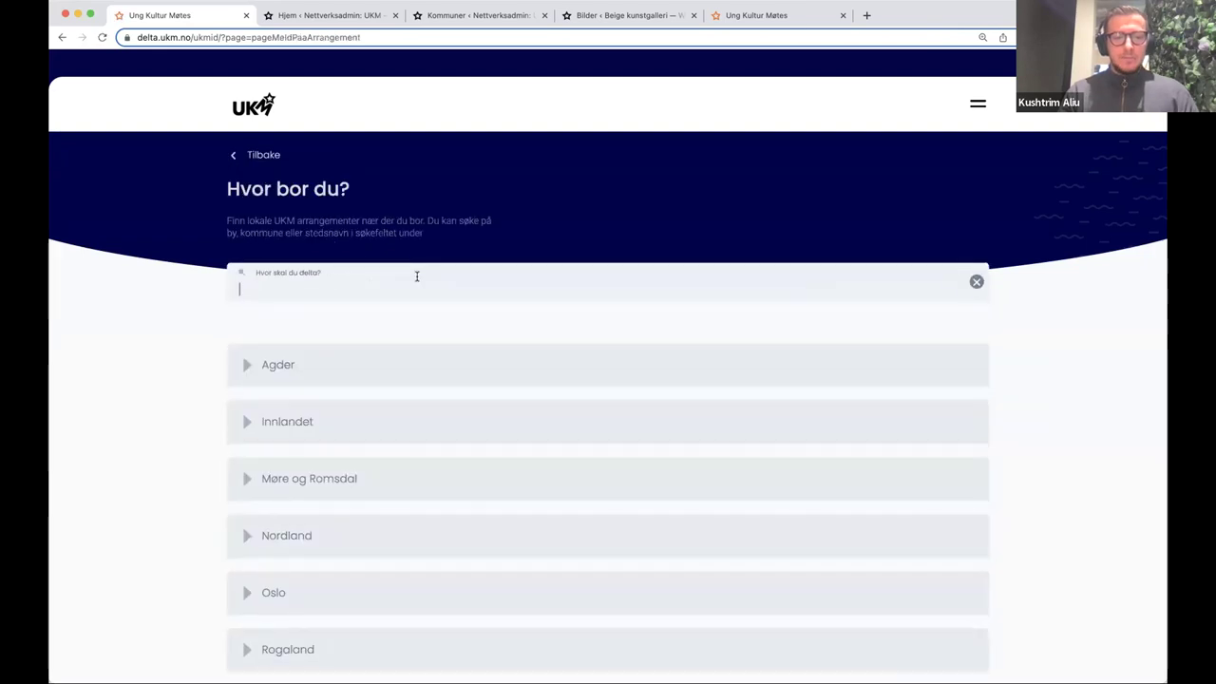
{"action": "scroll", "coordinate": [426, 266], "scroll_direction": "down", "scroll_amount": 5}
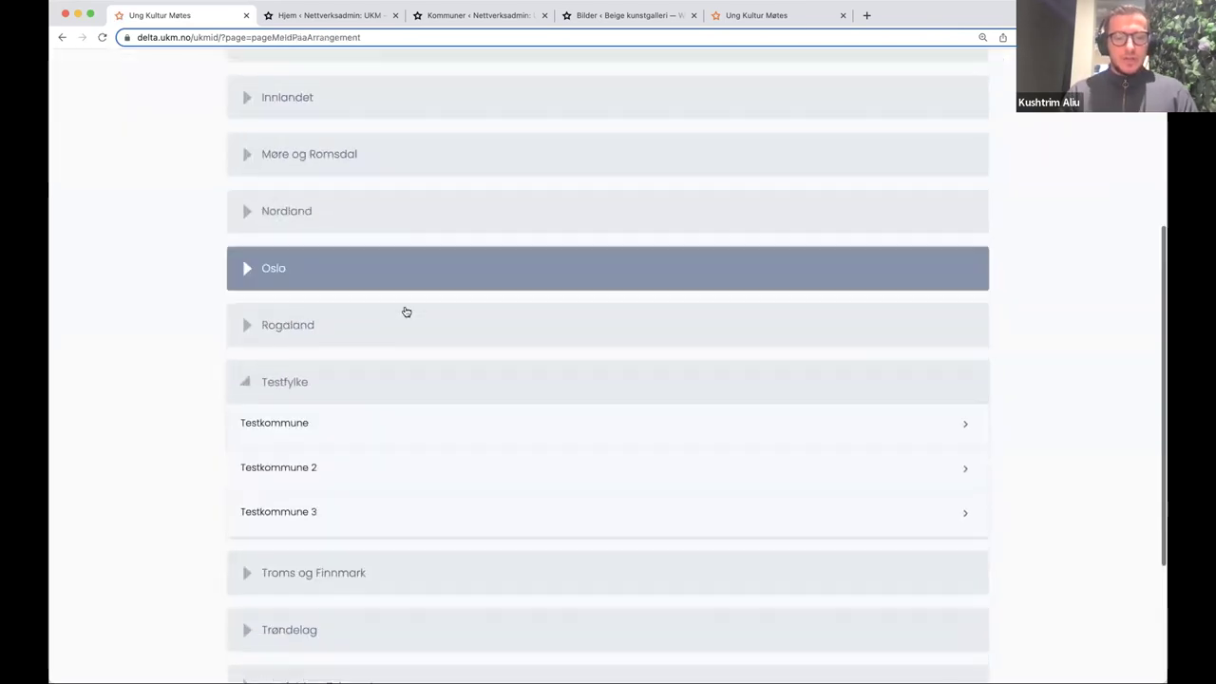
{"action": "left_click", "coordinate": [355, 426]}
{"action": "scroll", "coordinate": [361, 433], "scroll_direction": "down", "scroll_amount": 1}
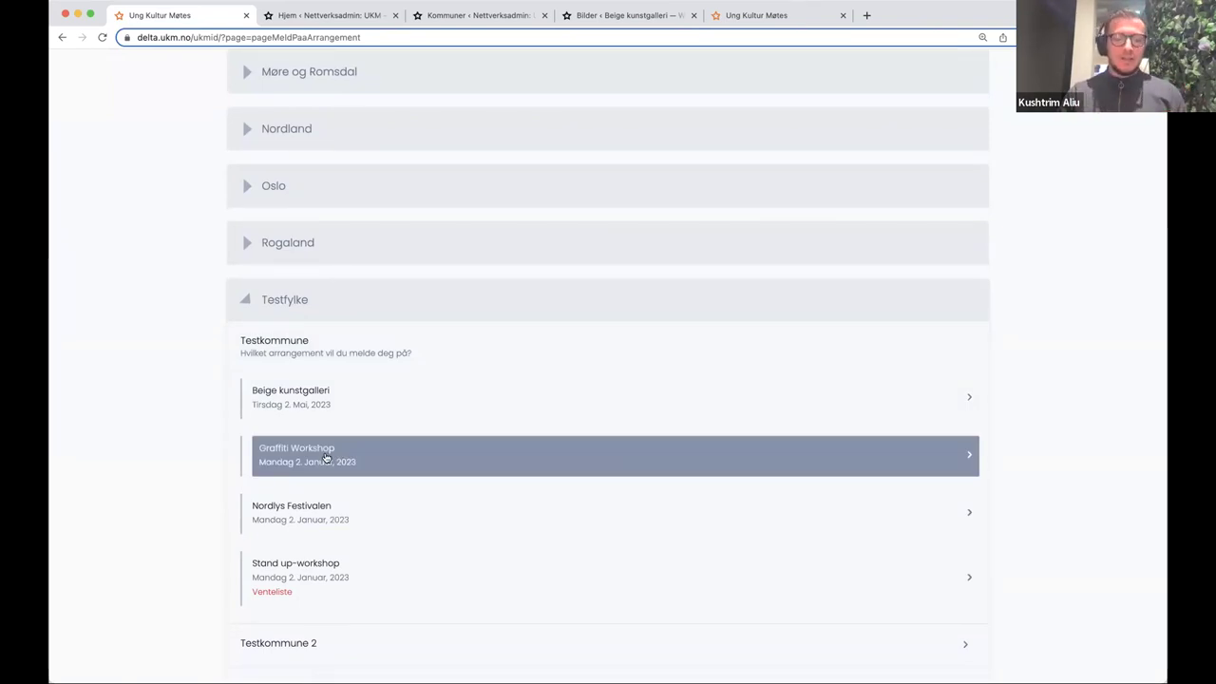
{"action": "left_click", "coordinate": [325, 457]}
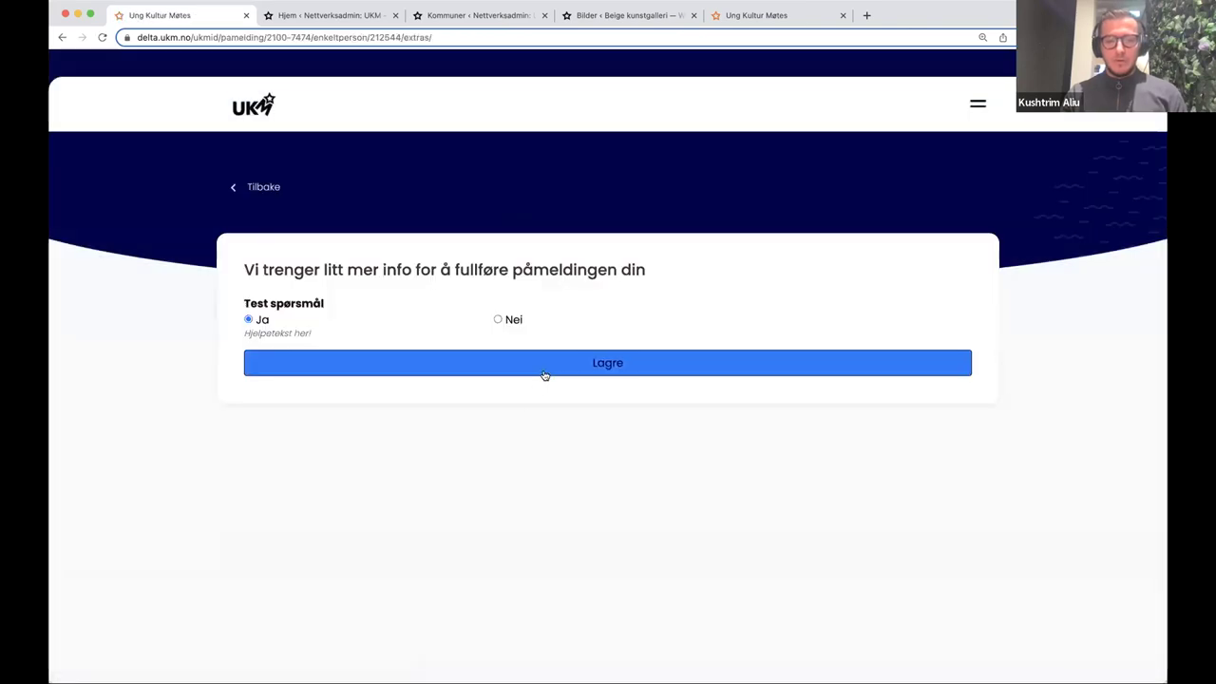
{"action": "left_click", "coordinate": [545, 375]}
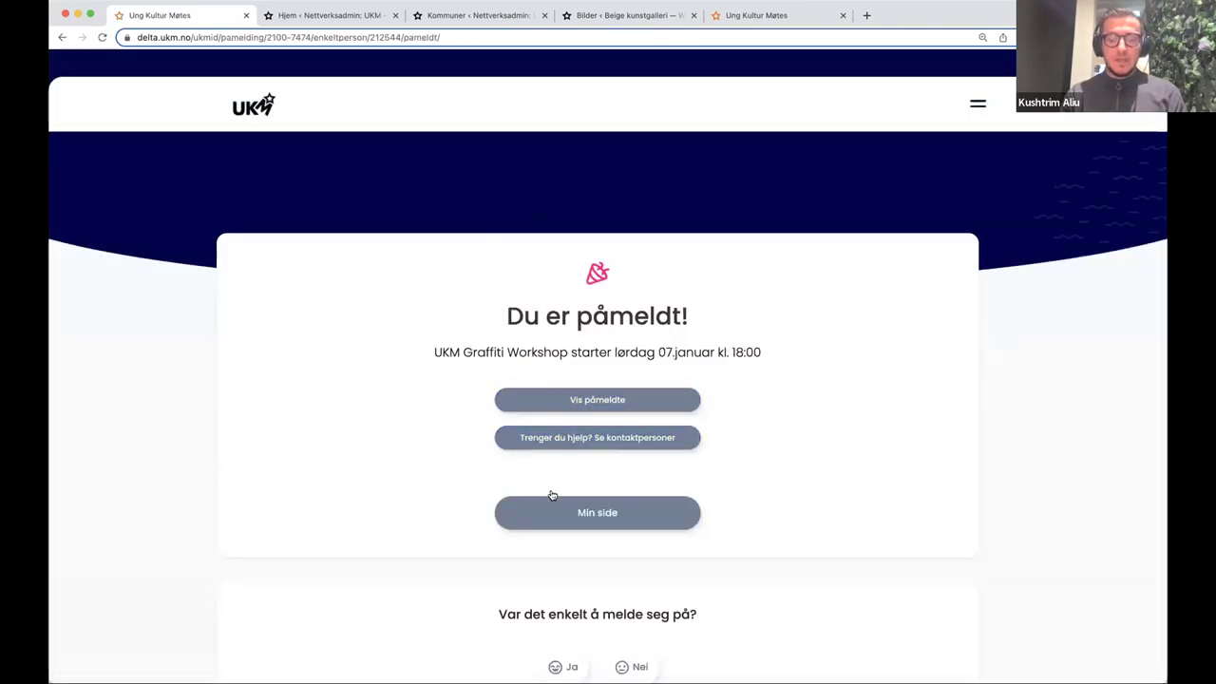
{"action": "left_click", "coordinate": [266, 115]}
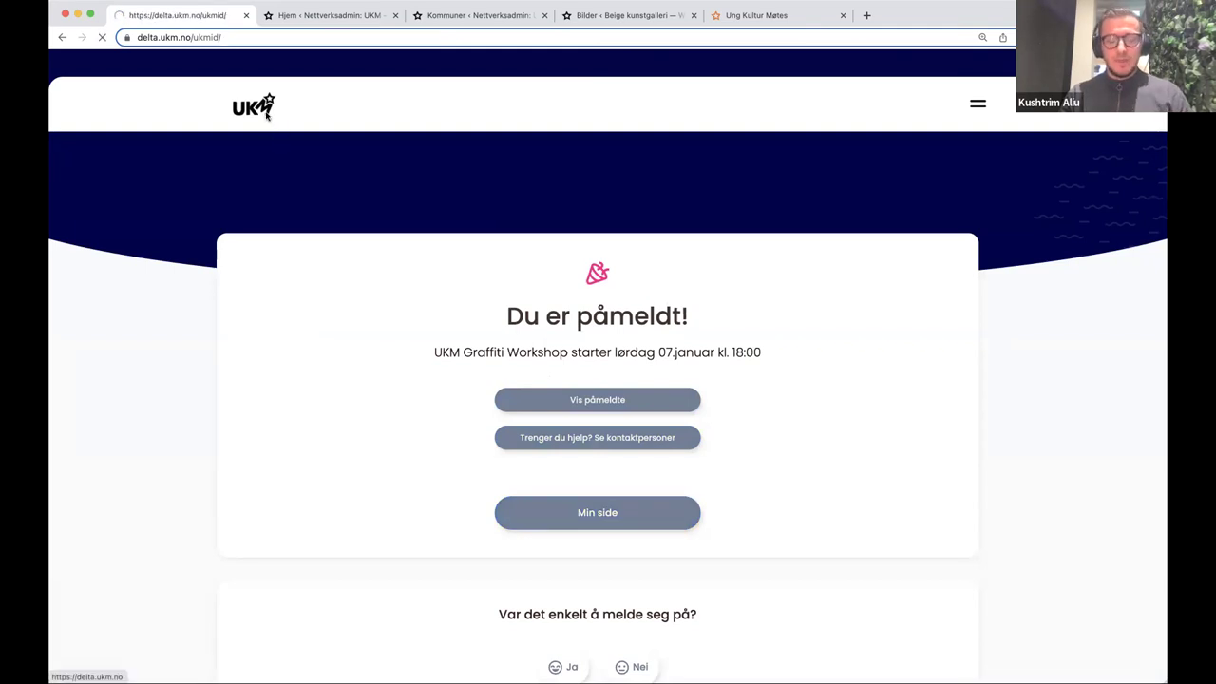
- Begin another registration and choose Nordlys Festivalen from Testkommune's events
{"action": "left_click", "coordinate": [355, 283]}
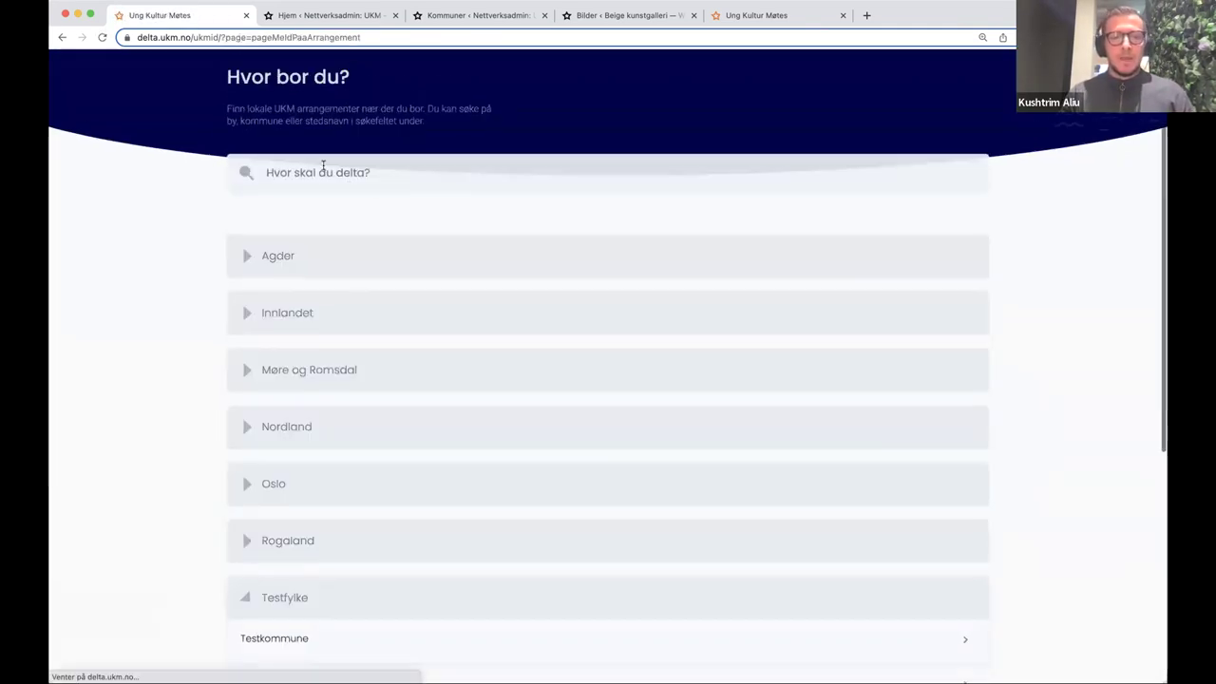
{"action": "left_click", "coordinate": [361, 172]}
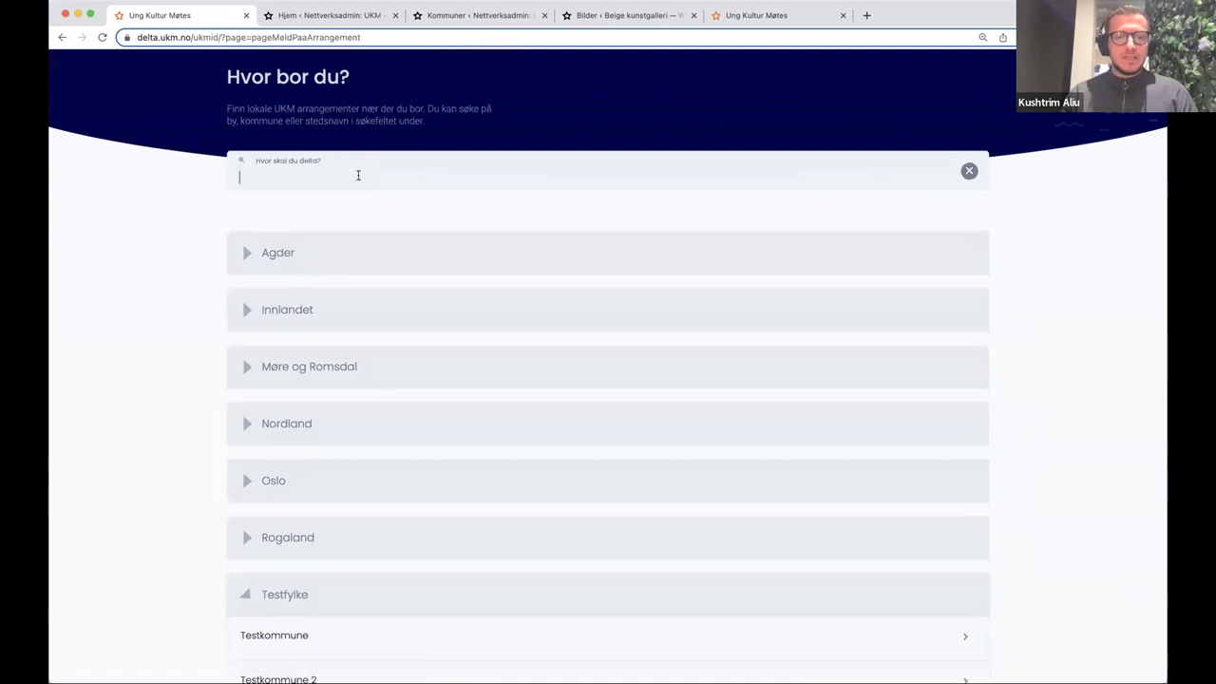
{"action": "scroll", "coordinate": [348, 285], "scroll_direction": "down", "scroll_amount": 5}
{"action": "left_click", "coordinate": [345, 332]}
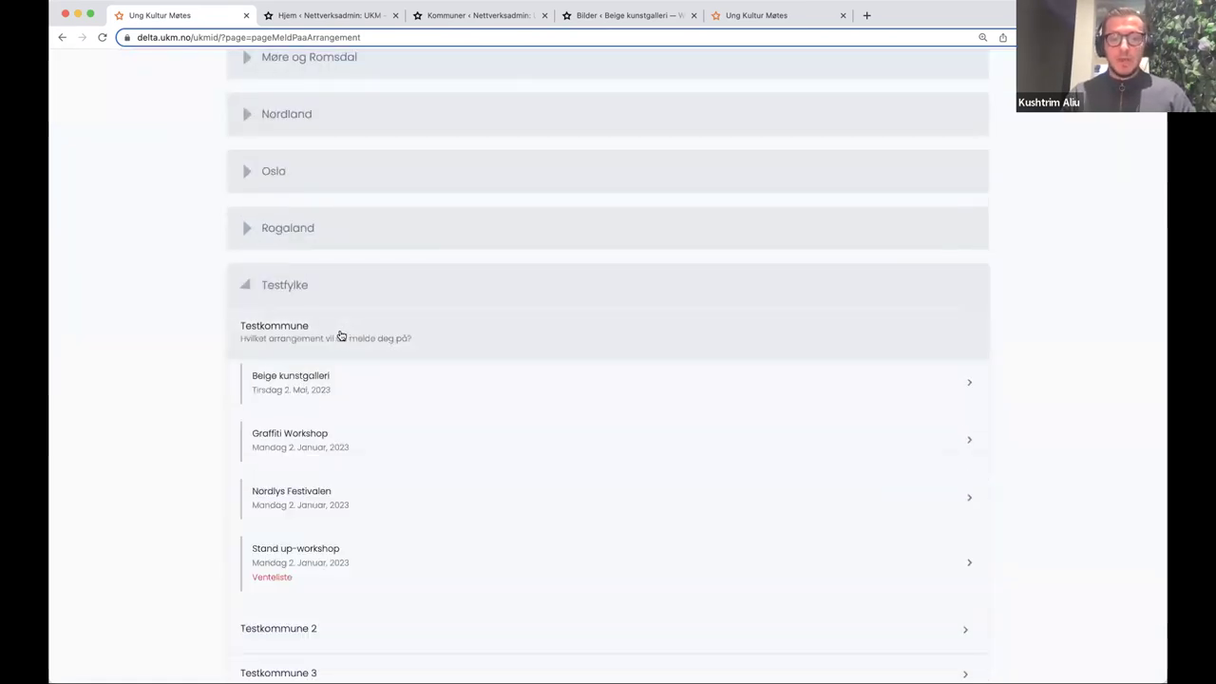
{"action": "scroll", "coordinate": [342, 337], "scroll_direction": "down", "scroll_amount": 2}
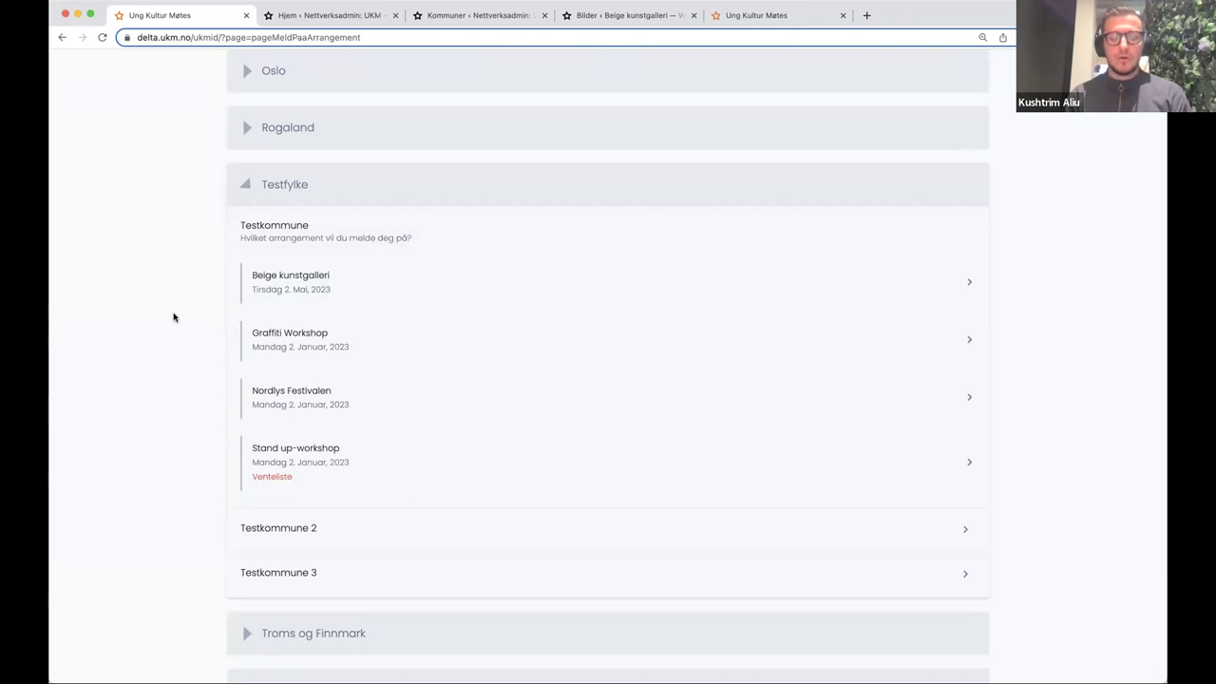
{"action": "left_click", "coordinate": [269, 392]}
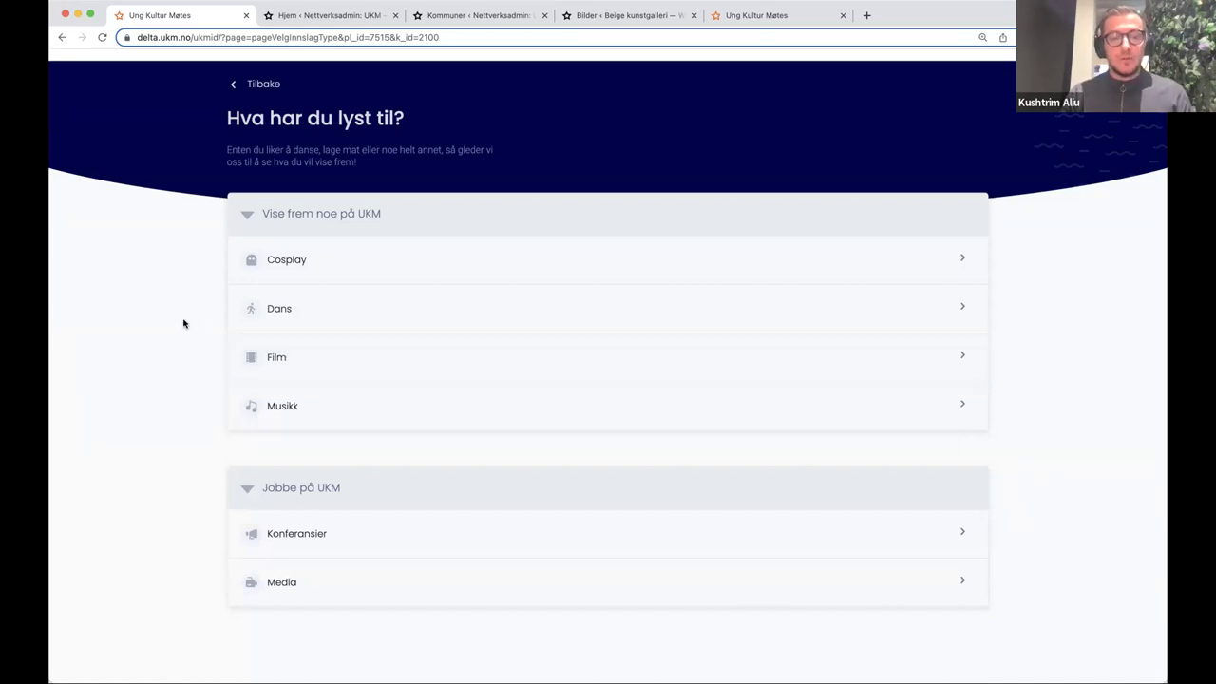
- Choose the Dans category and try Fullfør to reveal the required fields
{"action": "left_click", "coordinate": [334, 307]}
{"action": "scroll", "coordinate": [342, 318], "scroll_direction": "down", "scroll_amount": 5}
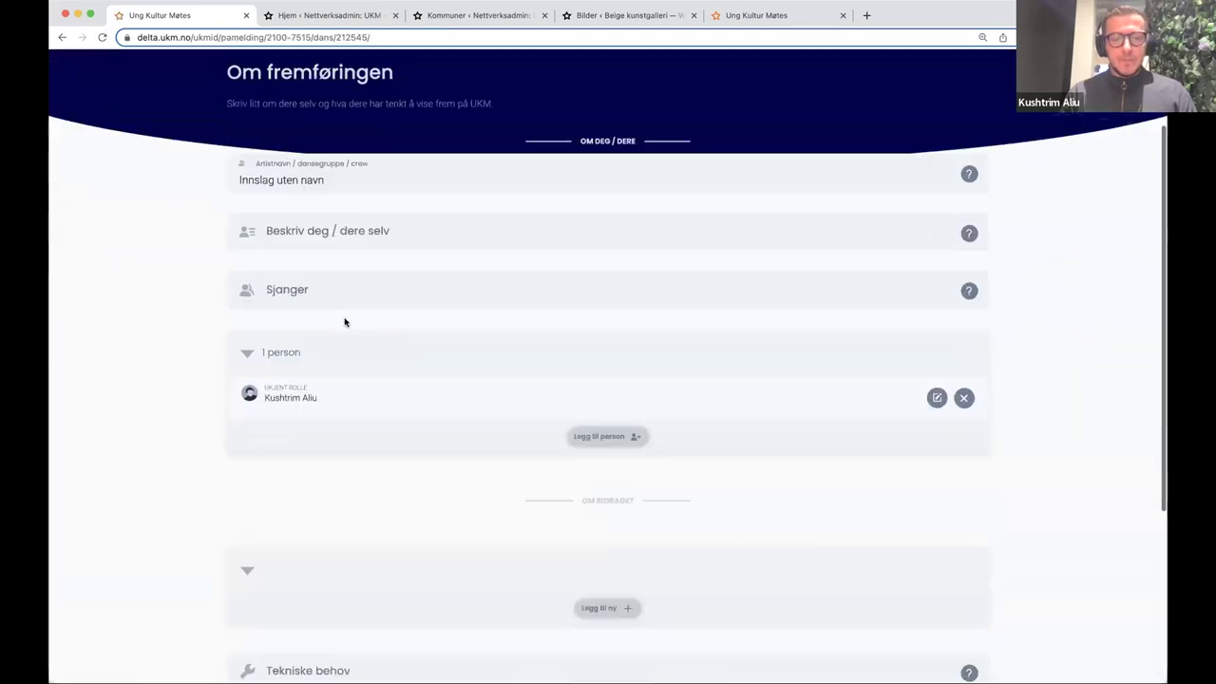
{"action": "left_click", "coordinate": [624, 522]}
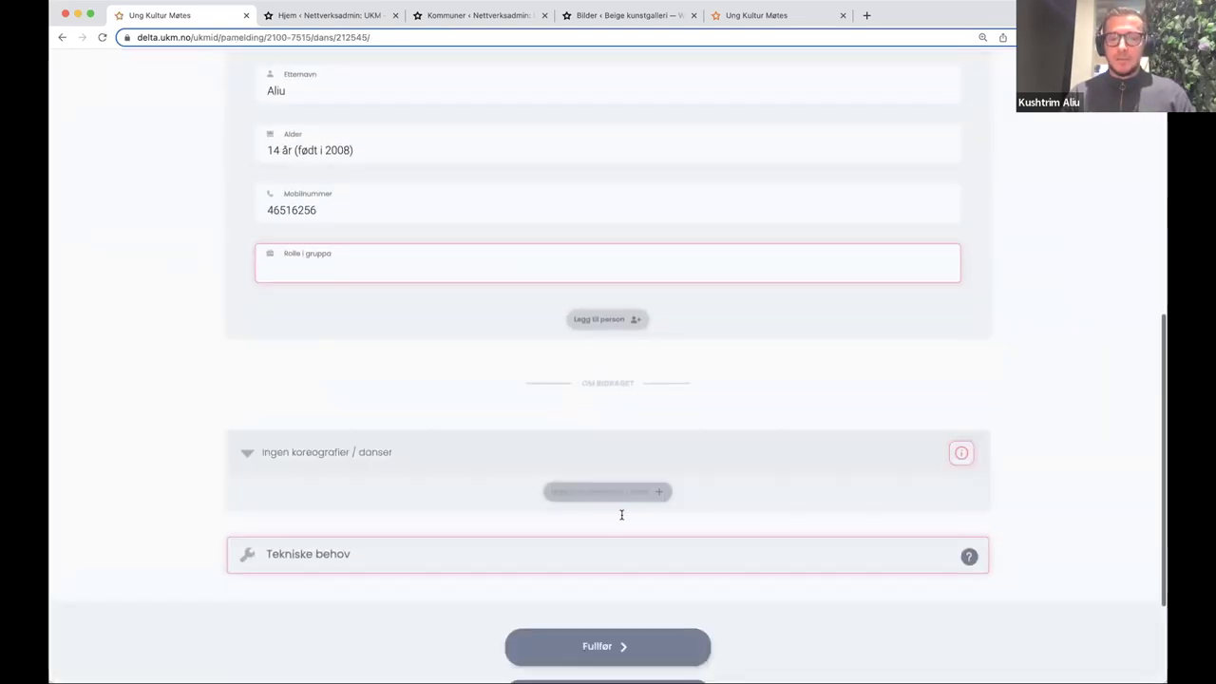
{"action": "scroll", "coordinate": [621, 513], "scroll_direction": "down", "scroll_amount": 3}
{"action": "scroll", "coordinate": [560, 263], "scroll_direction": "up", "scroll_amount": 8}
{"action": "scroll", "coordinate": [359, 329], "scroll_direction": "up", "scroll_amount": 5}
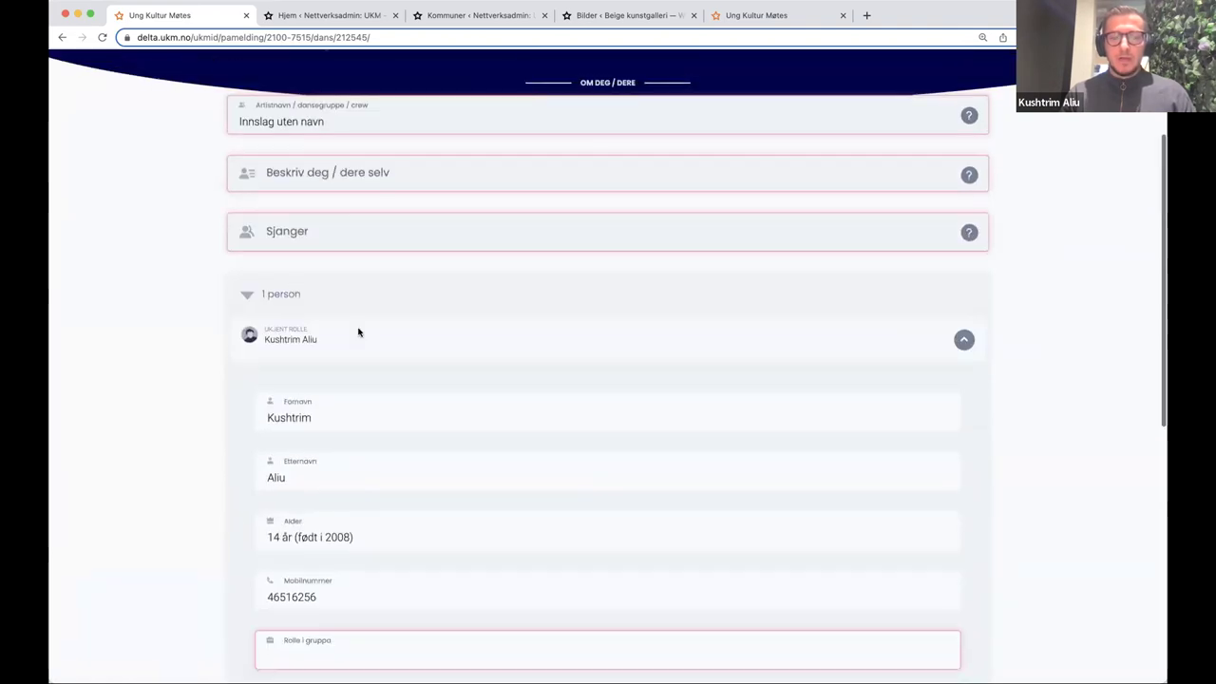
- Save the Dans entry as unfinished and reopen it for editing from the overview
{"action": "left_click", "coordinate": [257, 105]}
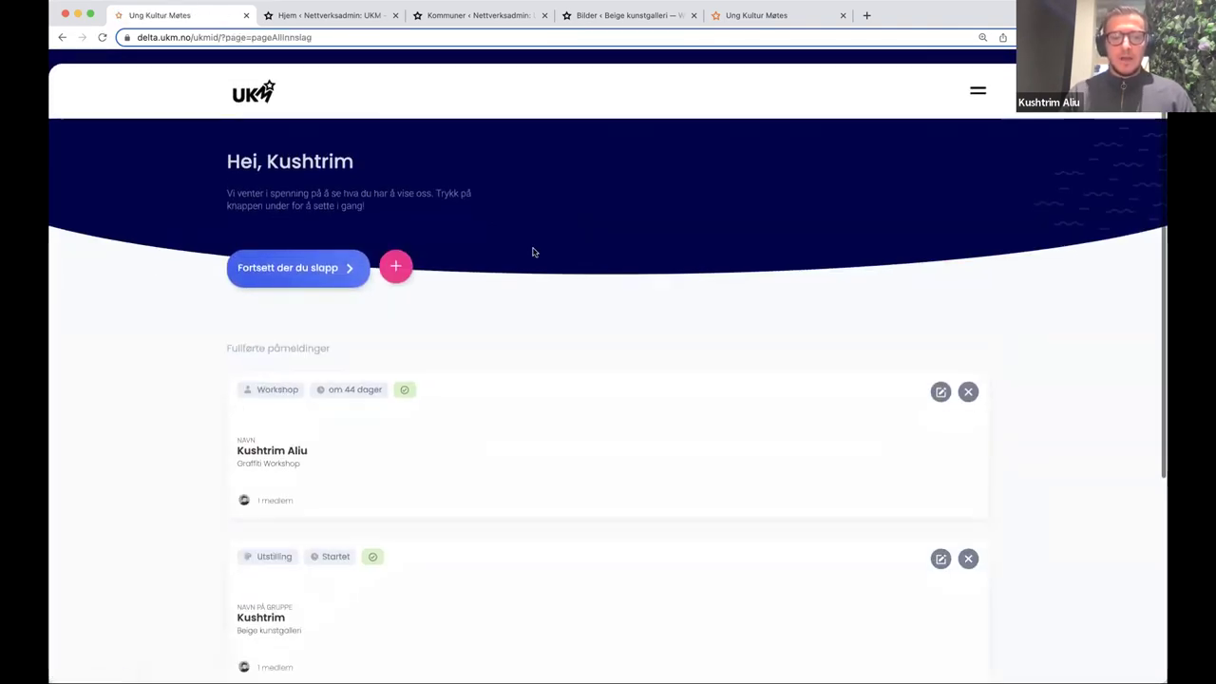
{"action": "scroll", "coordinate": [531, 319], "scroll_direction": "down", "scroll_amount": 3}
{"action": "scroll", "coordinate": [466, 423], "scroll_direction": "down", "scroll_amount": 1}
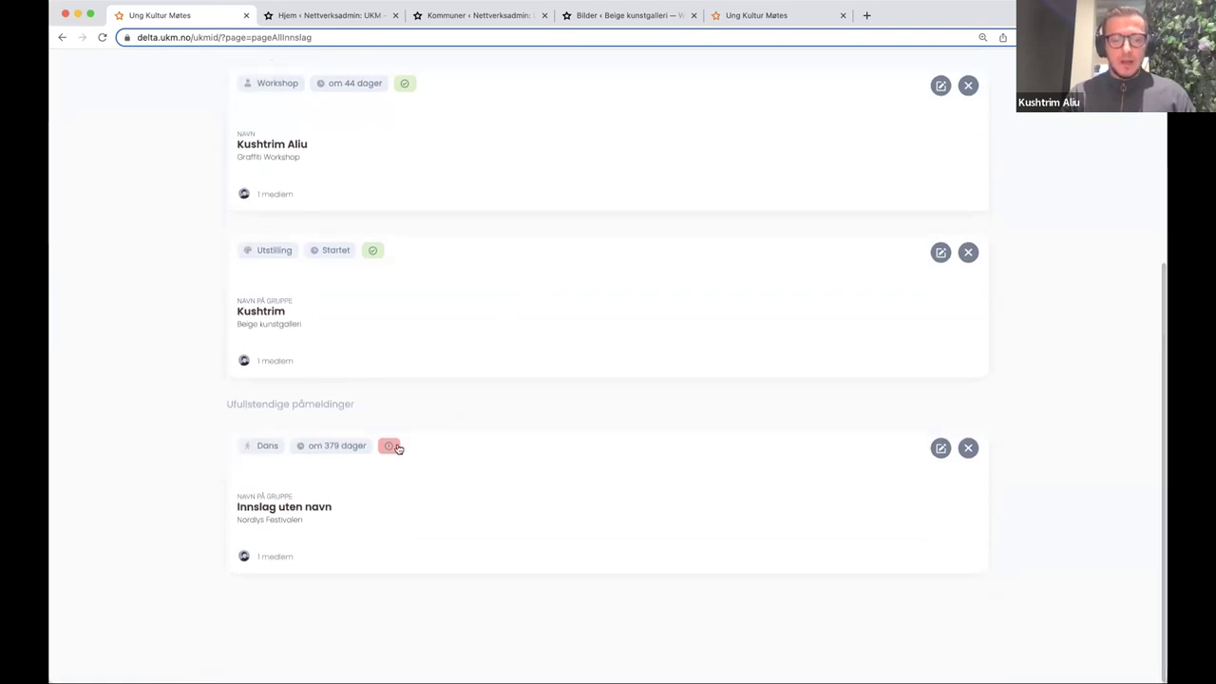
{"action": "mouse_move", "coordinate": [392, 450]}
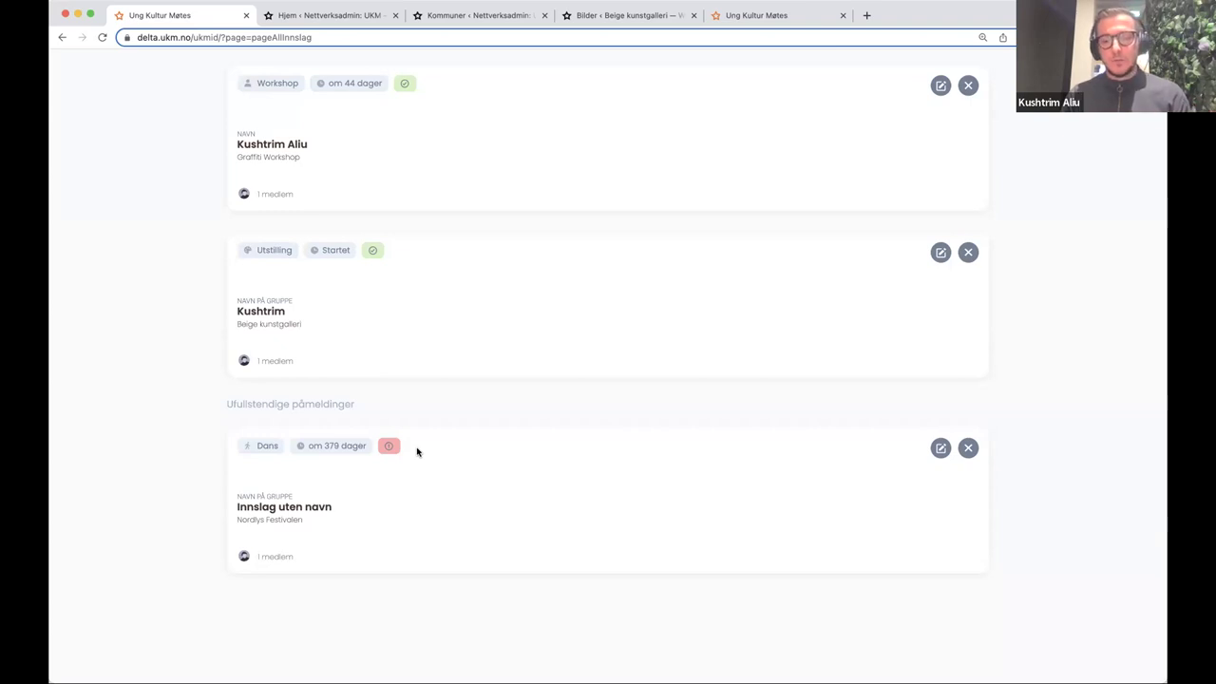
{"action": "left_click", "coordinate": [941, 450]}
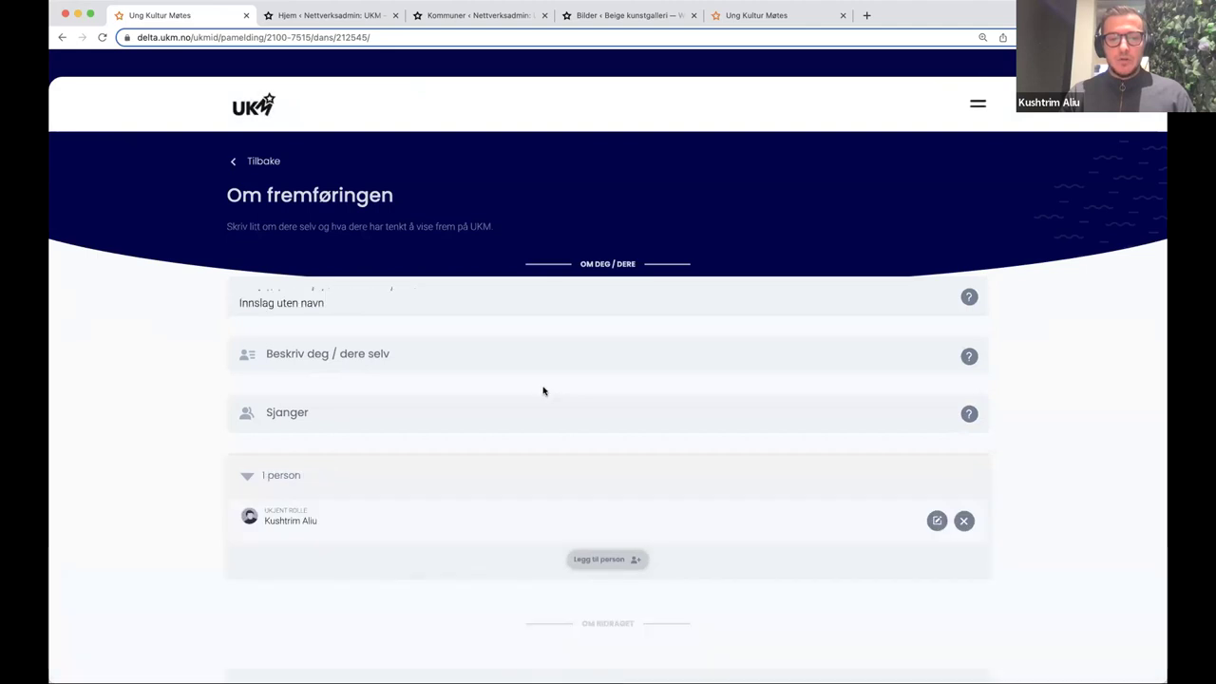
- Write the self-description 'Beskrivelse' for the Dans entry, correcting an initial typo
{"action": "triple_click", "coordinate": [344, 303]}
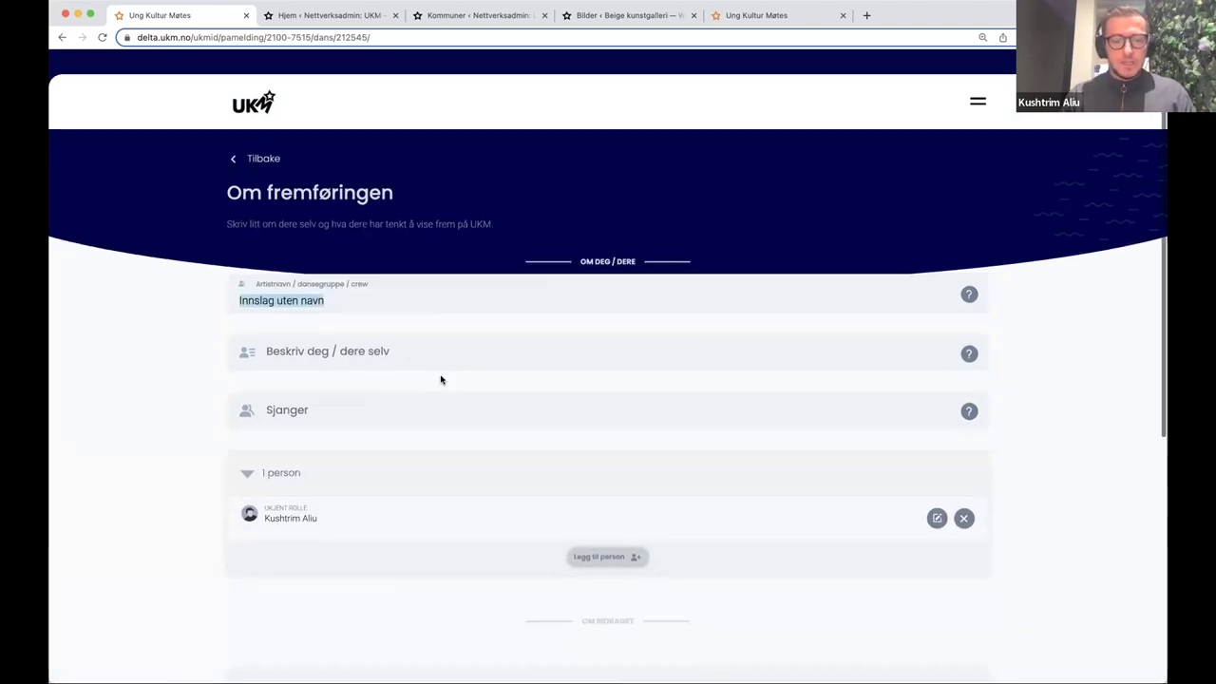
{"action": "scroll", "coordinate": [440, 377], "scroll_direction": "down", "scroll_amount": 3}
{"action": "left_click", "coordinate": [421, 336]}
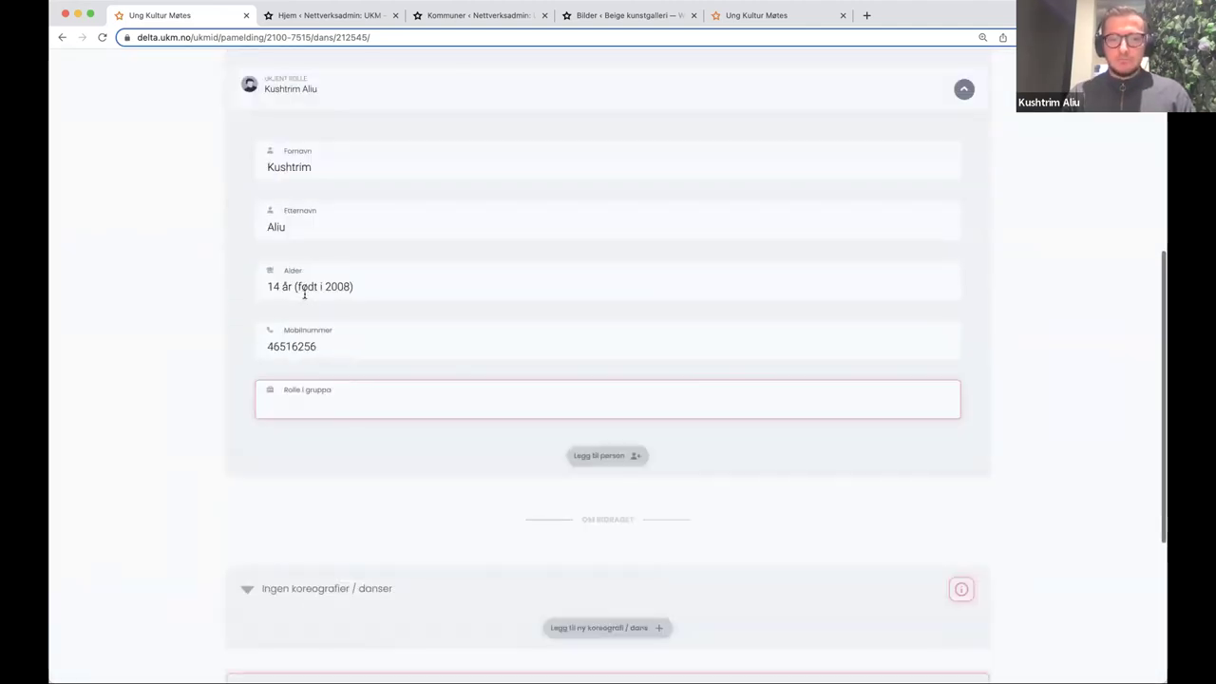
{"action": "scroll", "coordinate": [423, 340], "scroll_direction": "down", "scroll_amount": 5}
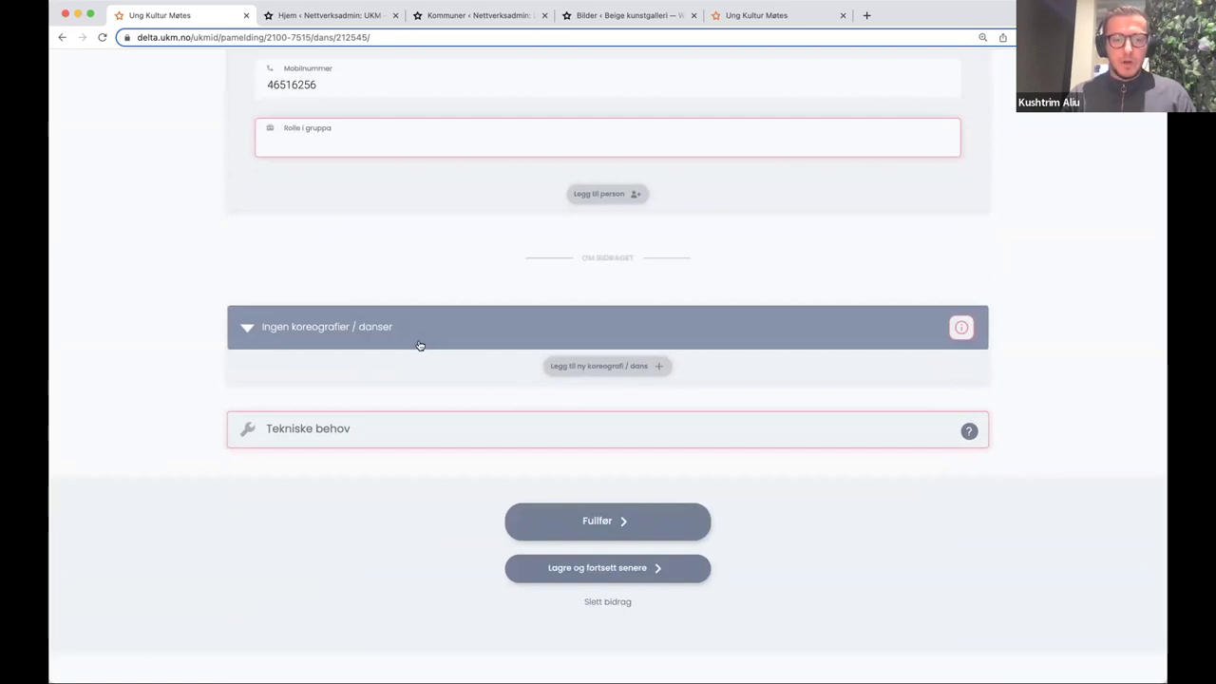
{"action": "scroll", "coordinate": [374, 333], "scroll_direction": "up", "scroll_amount": 10}
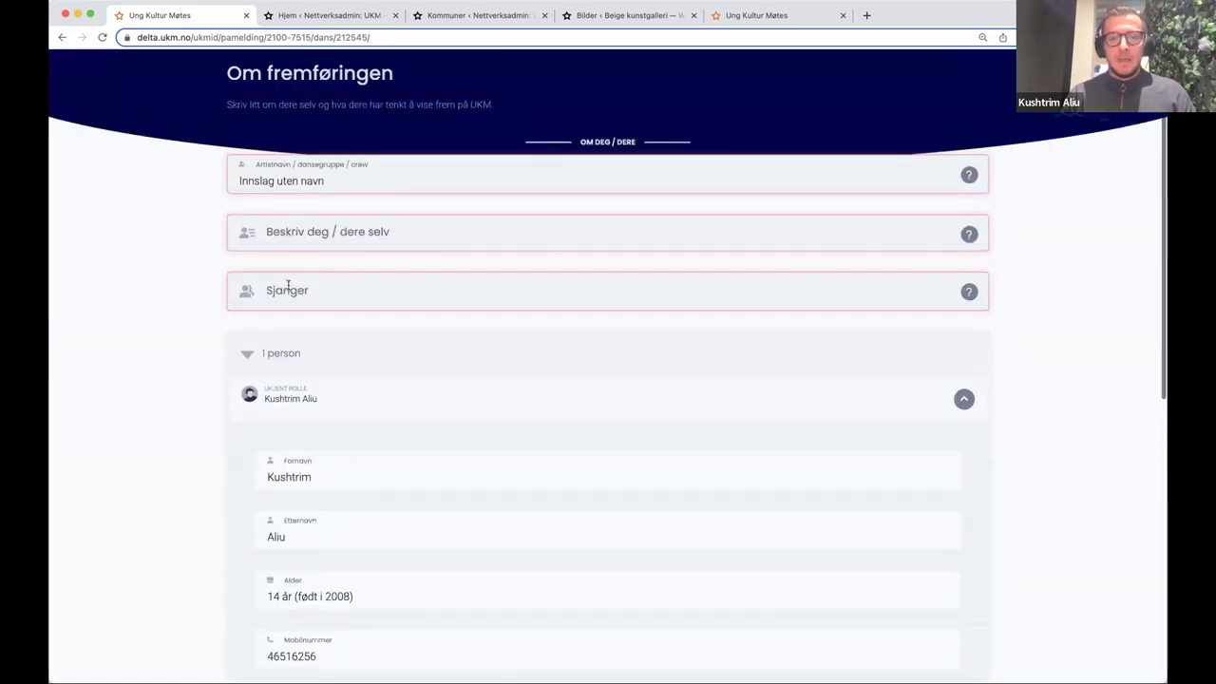
{"action": "left_click", "coordinate": [286, 246]}
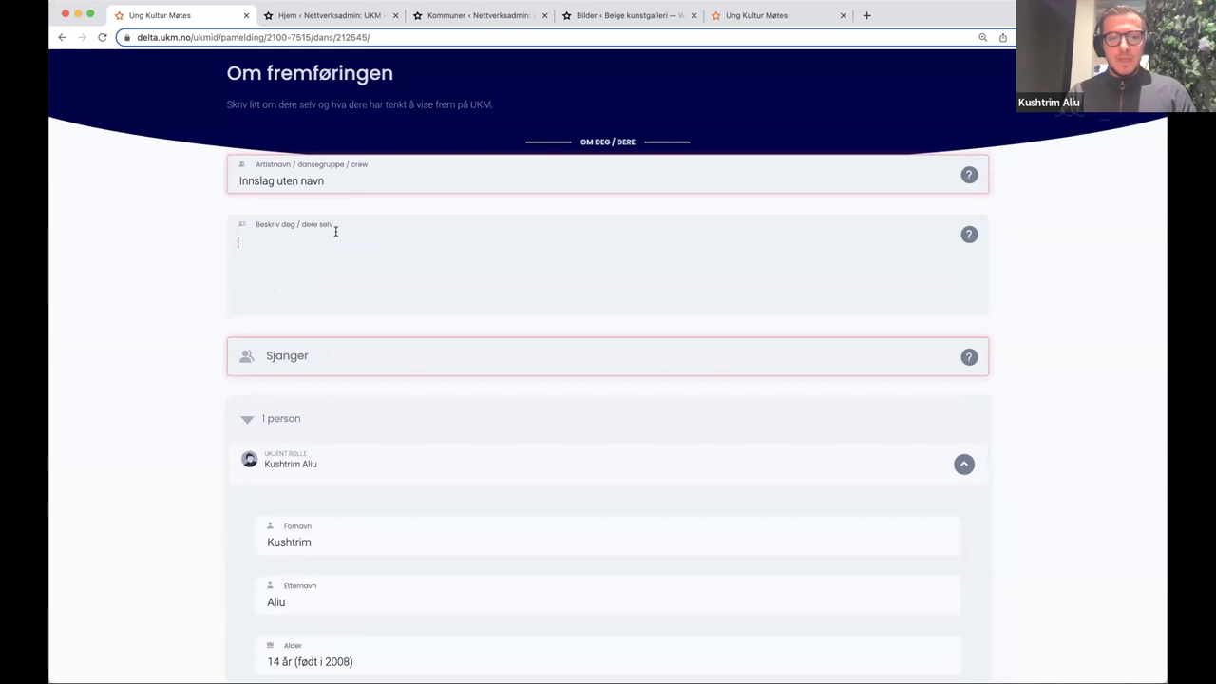
{"action": "type", "text": "Beskrivbelse"}
{"action": "key", "text": "ctrl+a"}
{"action": "type", "text": "Besk"}
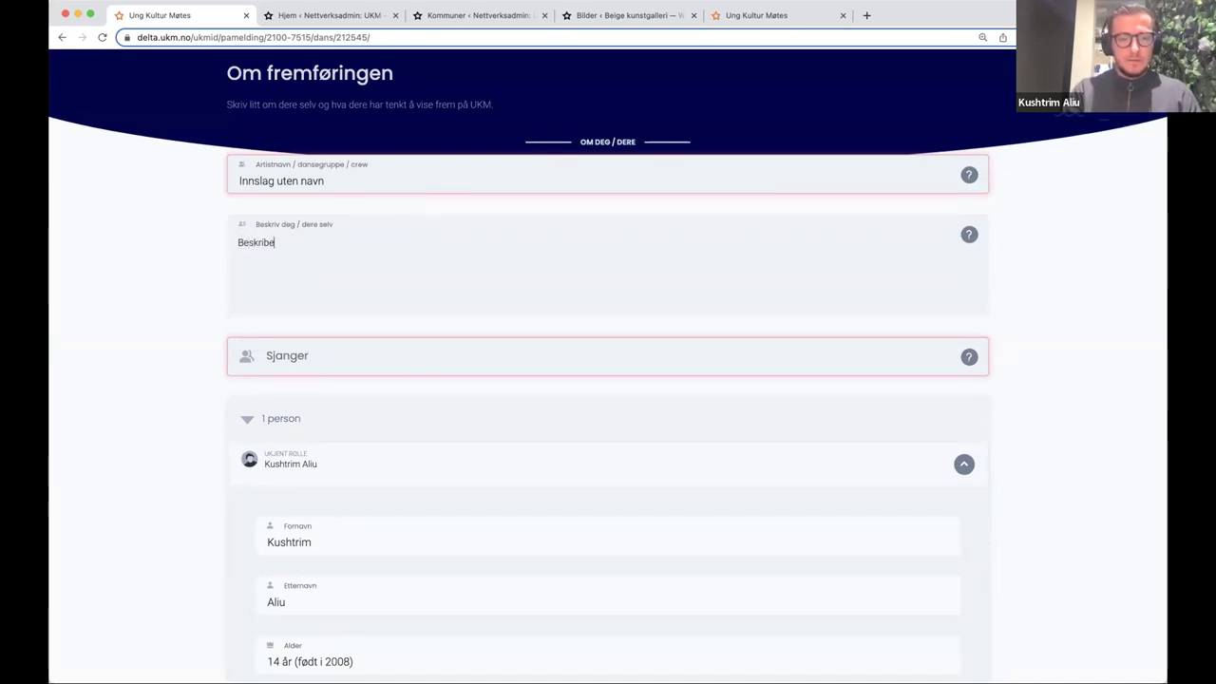
{"action": "type", "text": "rivelse"}
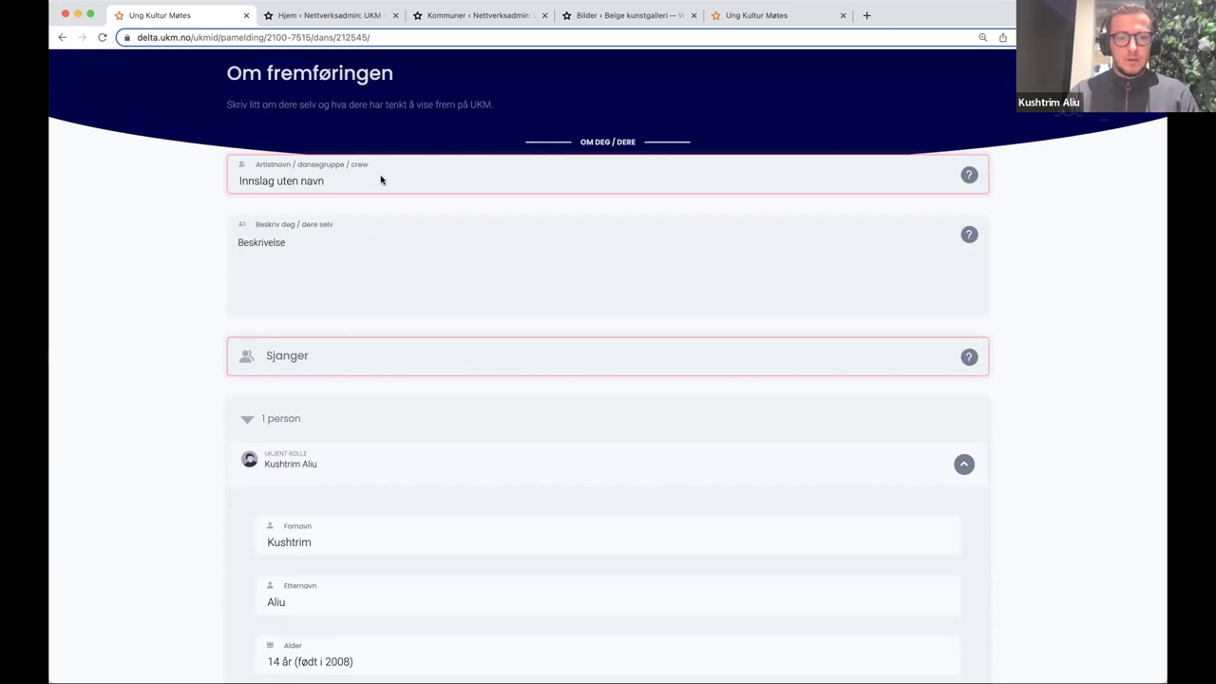
- Name the entry 'innslag 1', give genre 'sjanger x' and set the participant's role to Artist
{"action": "left_click", "coordinate": [367, 182]}
{"action": "key", "text": "ctrl+a"}
{"action": "type", "text": "Annslag 1"}
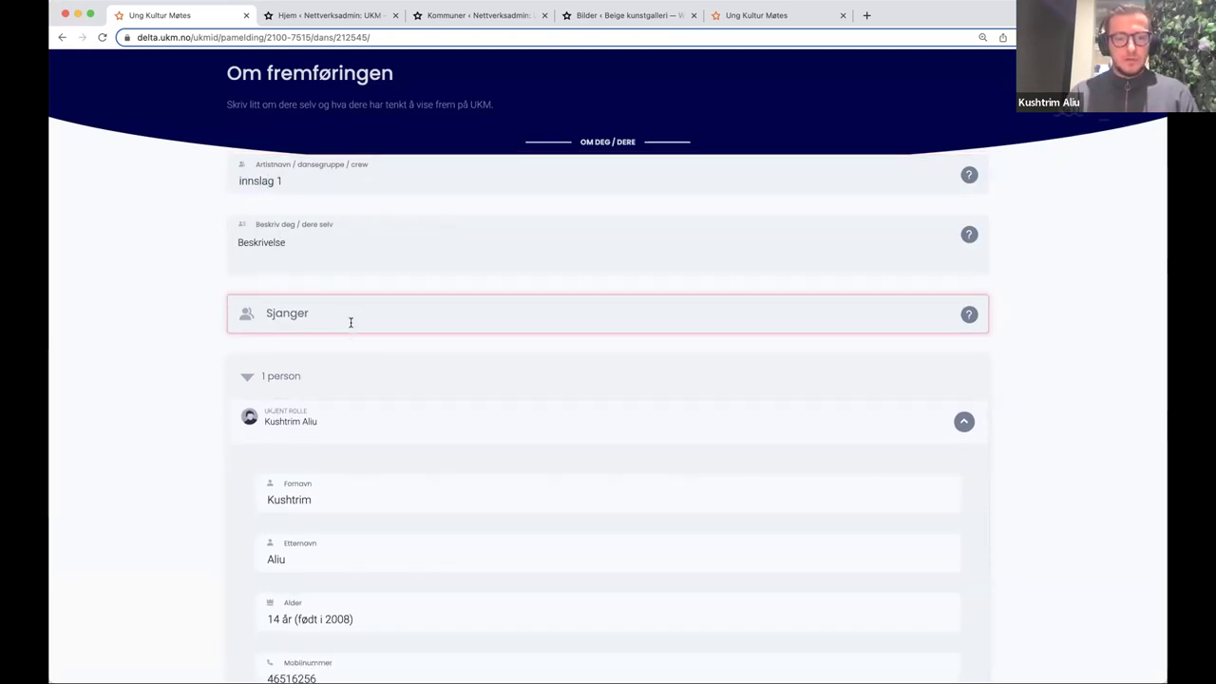
{"action": "left_click", "coordinate": [350, 322]}
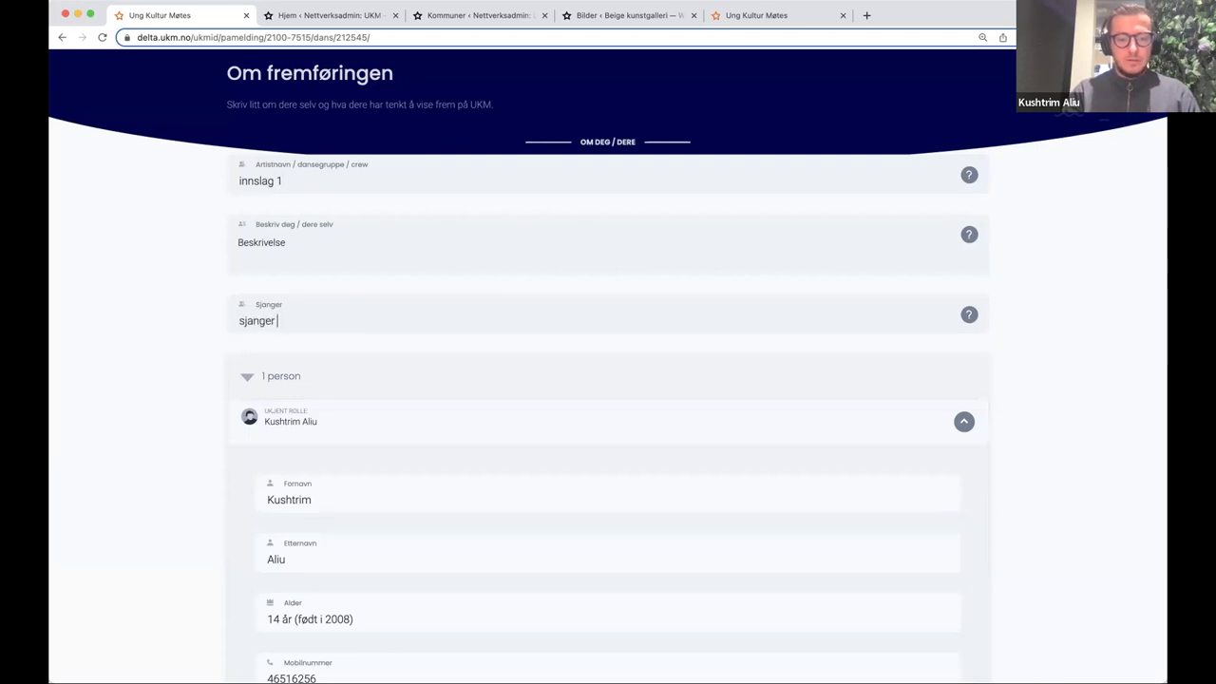
{"action": "scroll", "coordinate": [380, 351], "scroll_direction": "down", "scroll_amount": 2}
{"action": "left_click", "coordinate": [386, 546]}
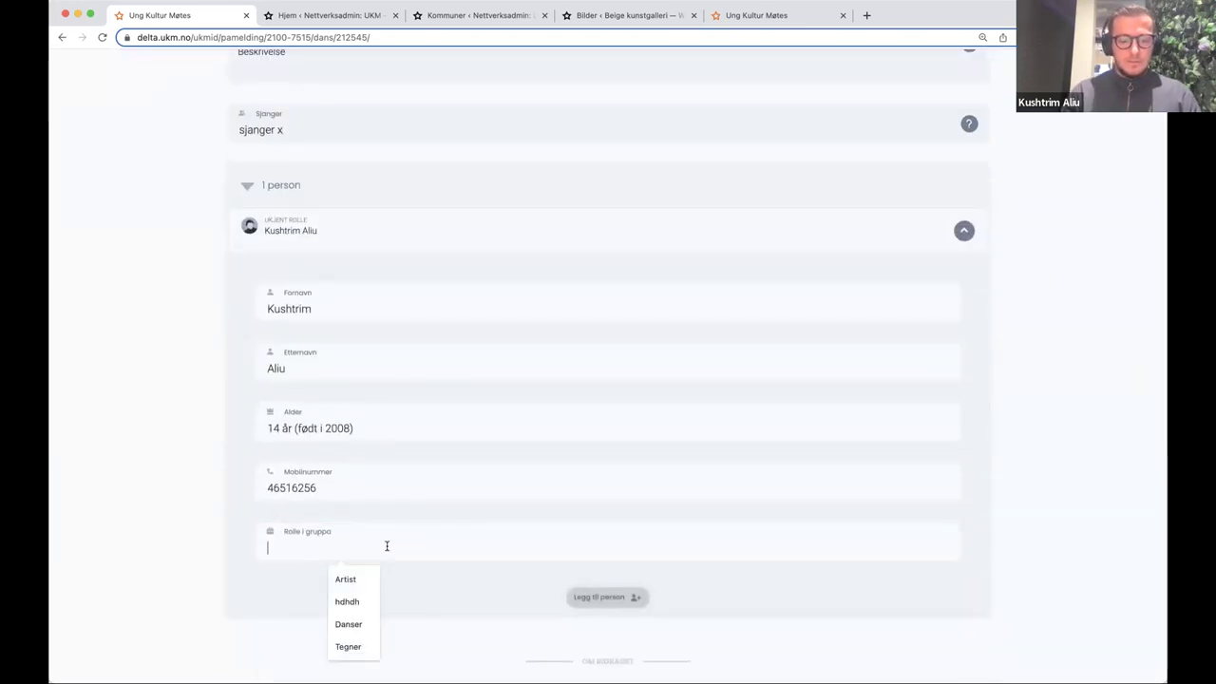
{"action": "left_click", "coordinate": [345, 579]}
- Enter 'Ingen' as the entry's technical needs
{"action": "scroll", "coordinate": [408, 393], "scroll_direction": "down", "scroll_amount": 5}
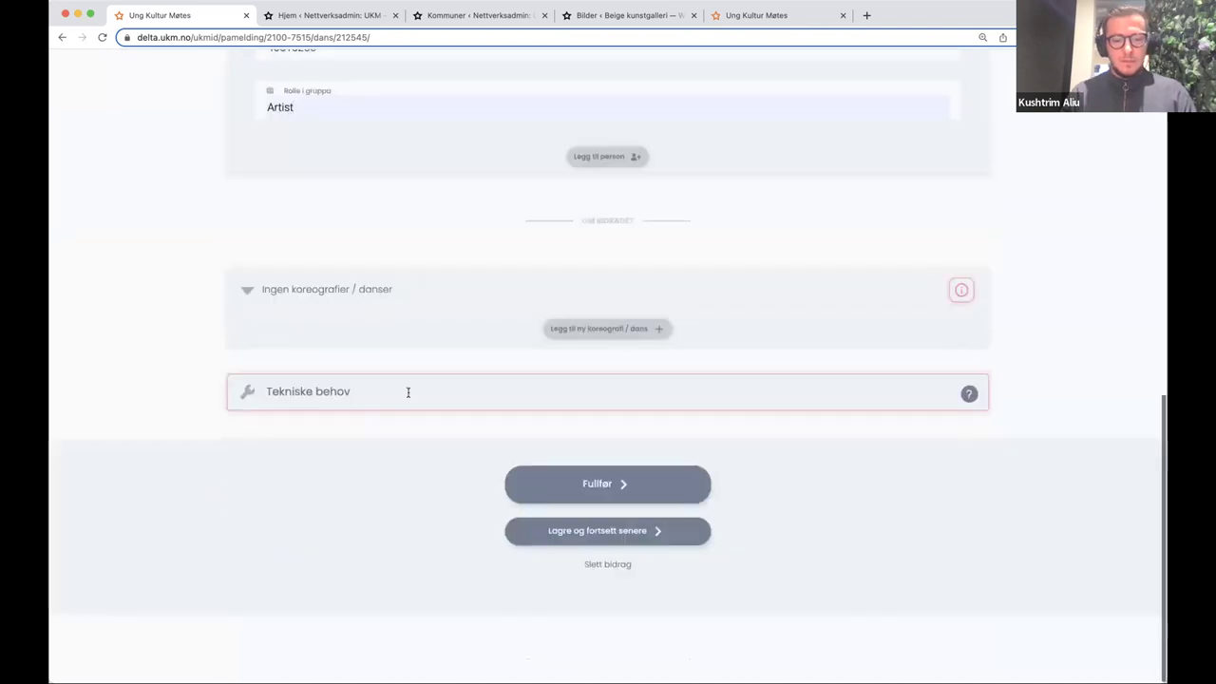
{"action": "left_click", "coordinate": [367, 404]}
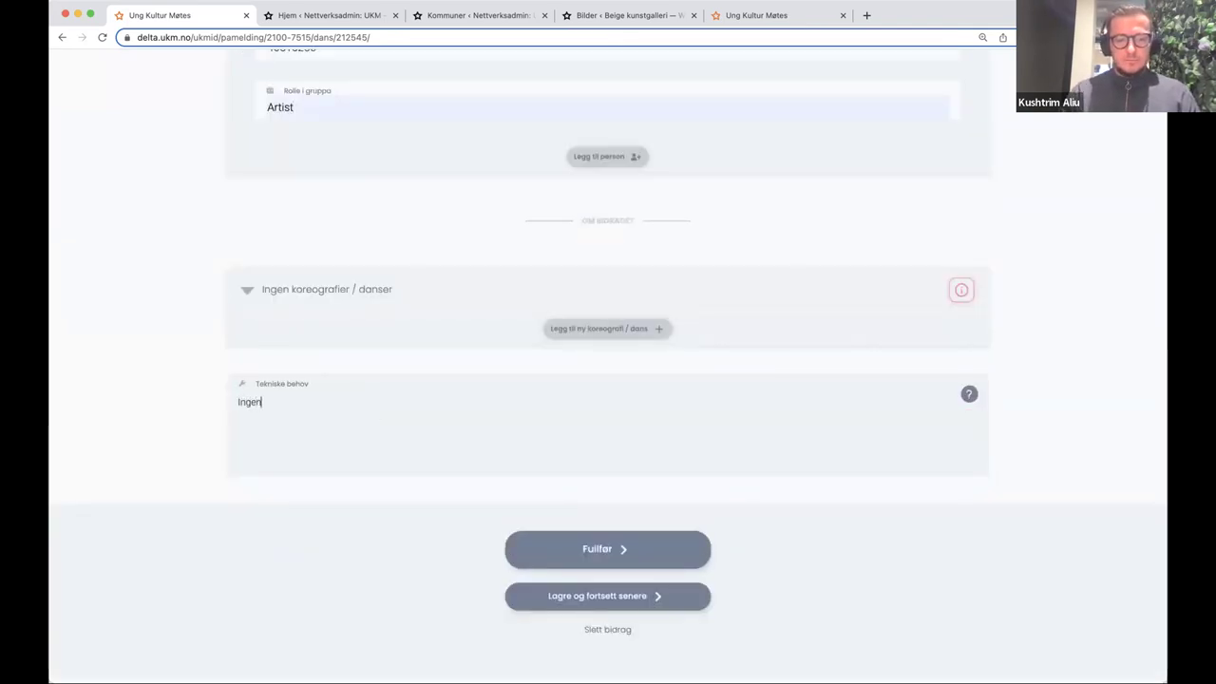
{"action": "left_click", "coordinate": [564, 546]}
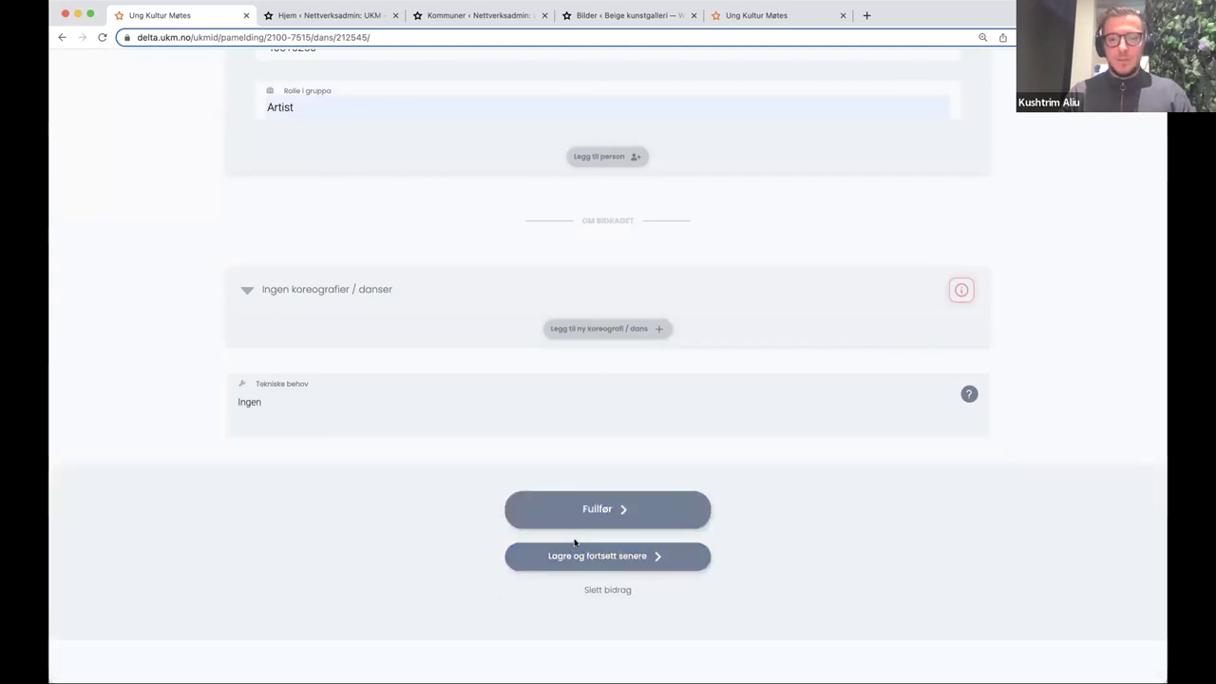
{"action": "scroll", "coordinate": [703, 434], "scroll_direction": "up", "scroll_amount": 5}
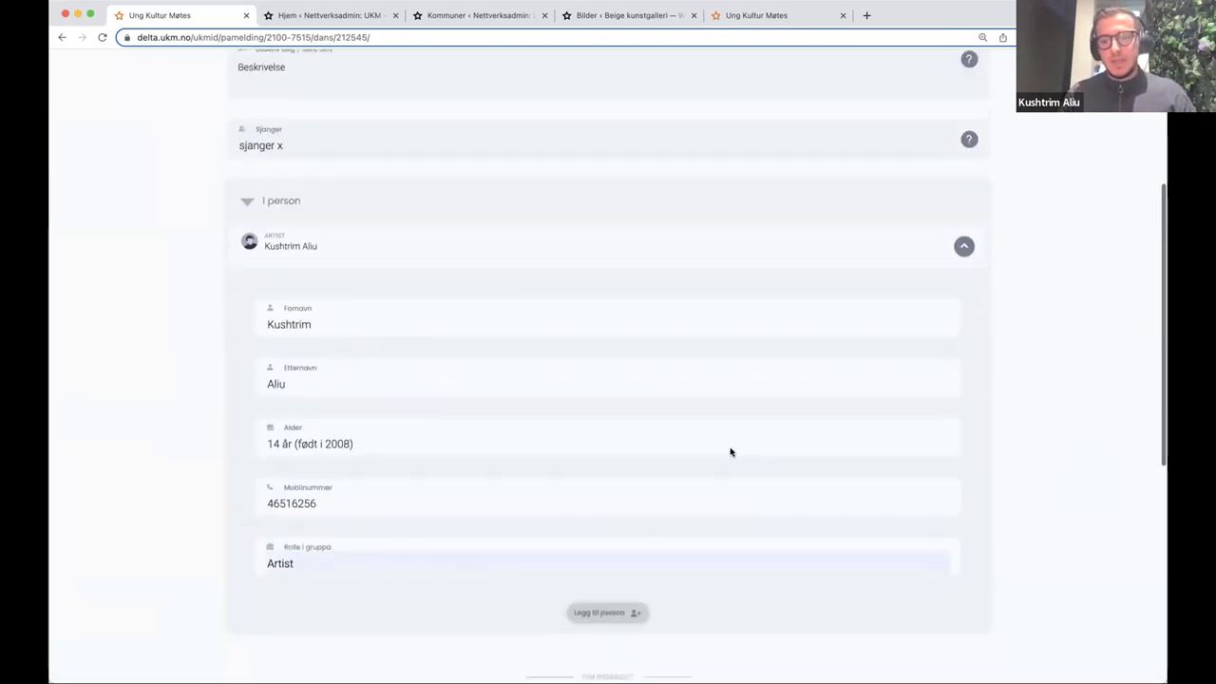
{"action": "scroll", "coordinate": [731, 453], "scroll_direction": "down", "scroll_amount": 3}
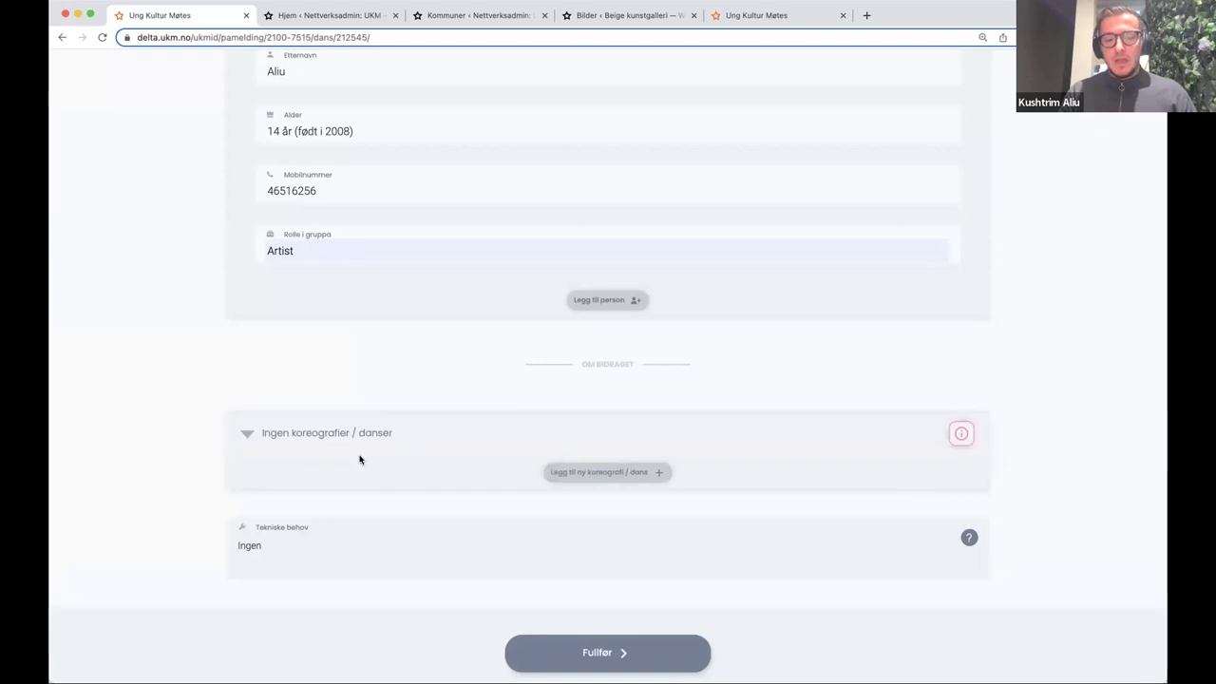
- Add a new choreography to the dance entry and name it 'aee'
{"action": "left_click", "coordinate": [636, 474]}
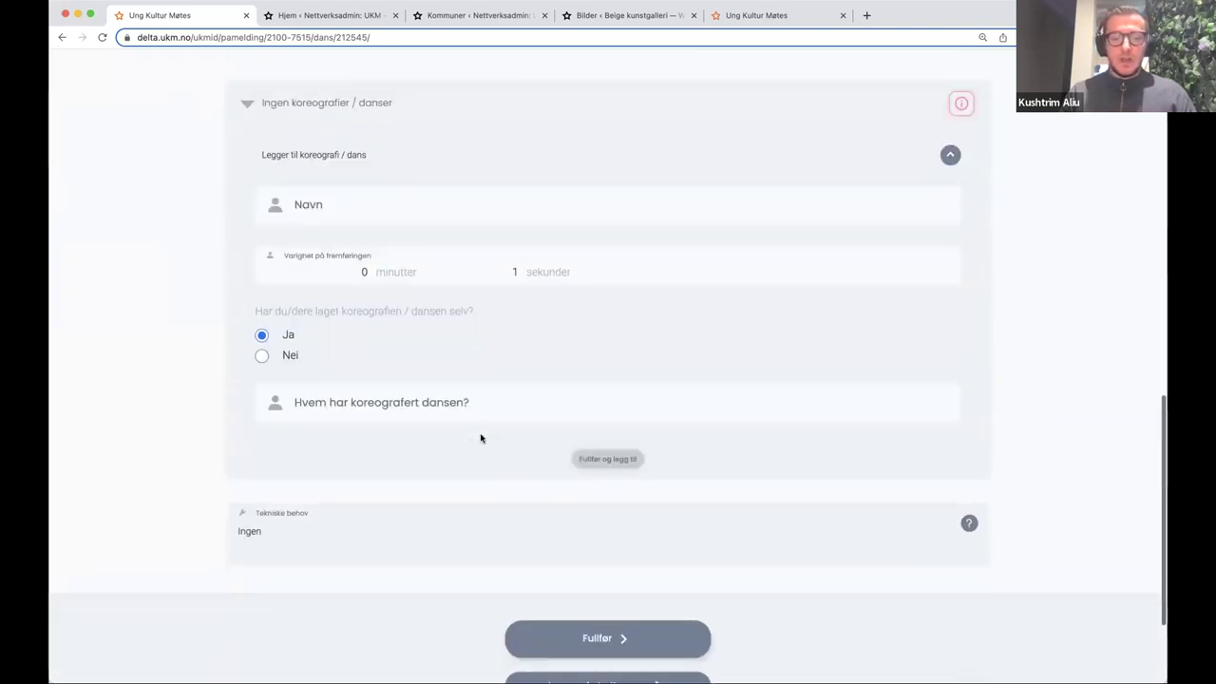
{"action": "left_click", "coordinate": [323, 223]}
{"action": "type", "text": "aee"}
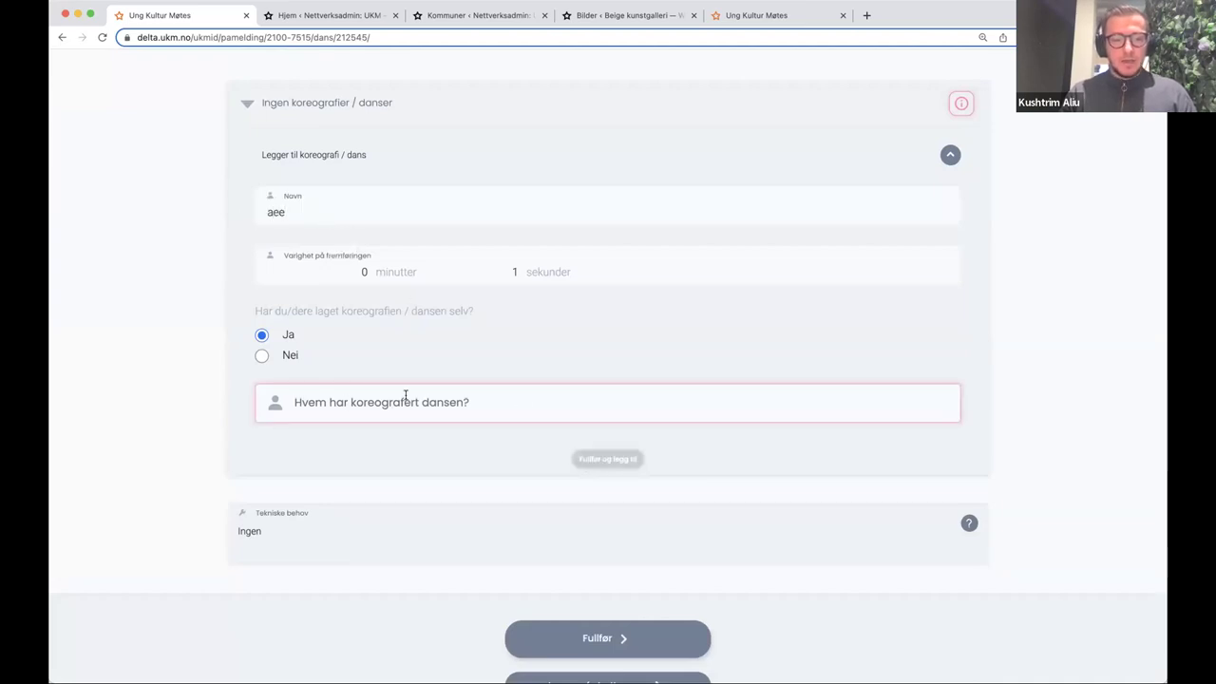
{"action": "scroll", "coordinate": [396, 432], "scroll_direction": "up", "scroll_amount": 15}
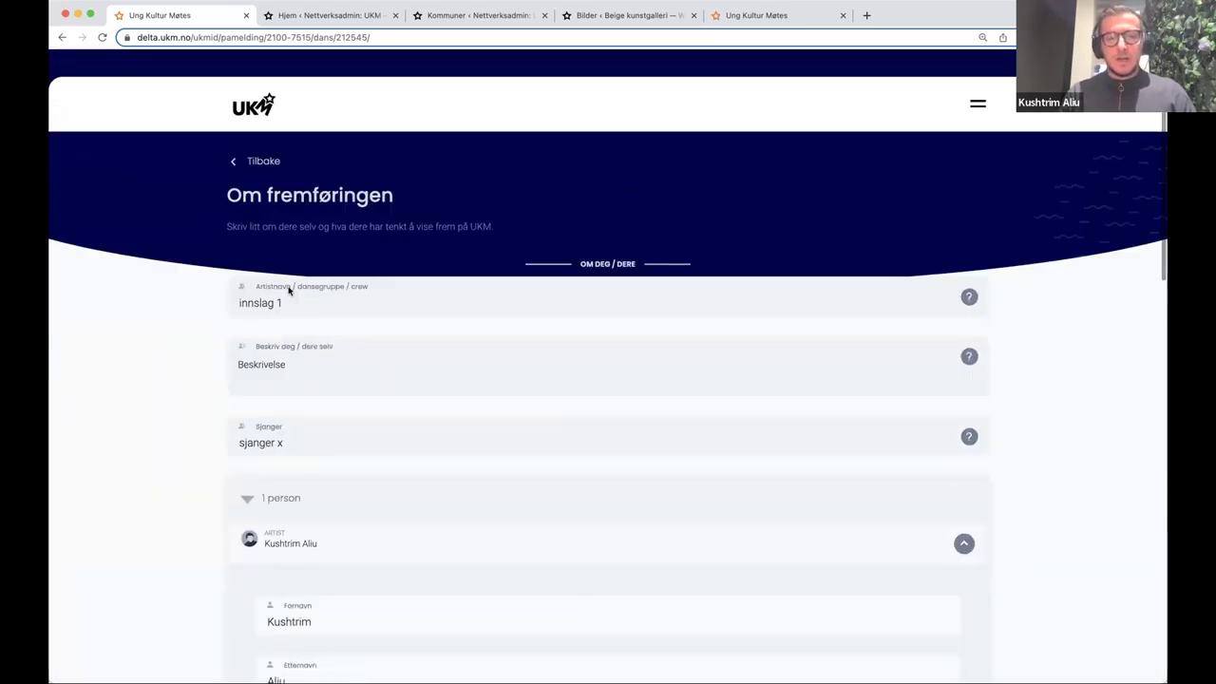
- Resume the unfinished Innslag 1 dance entry, open a new choreography, then head back to the overview
{"action": "left_click", "coordinate": [258, 95]}
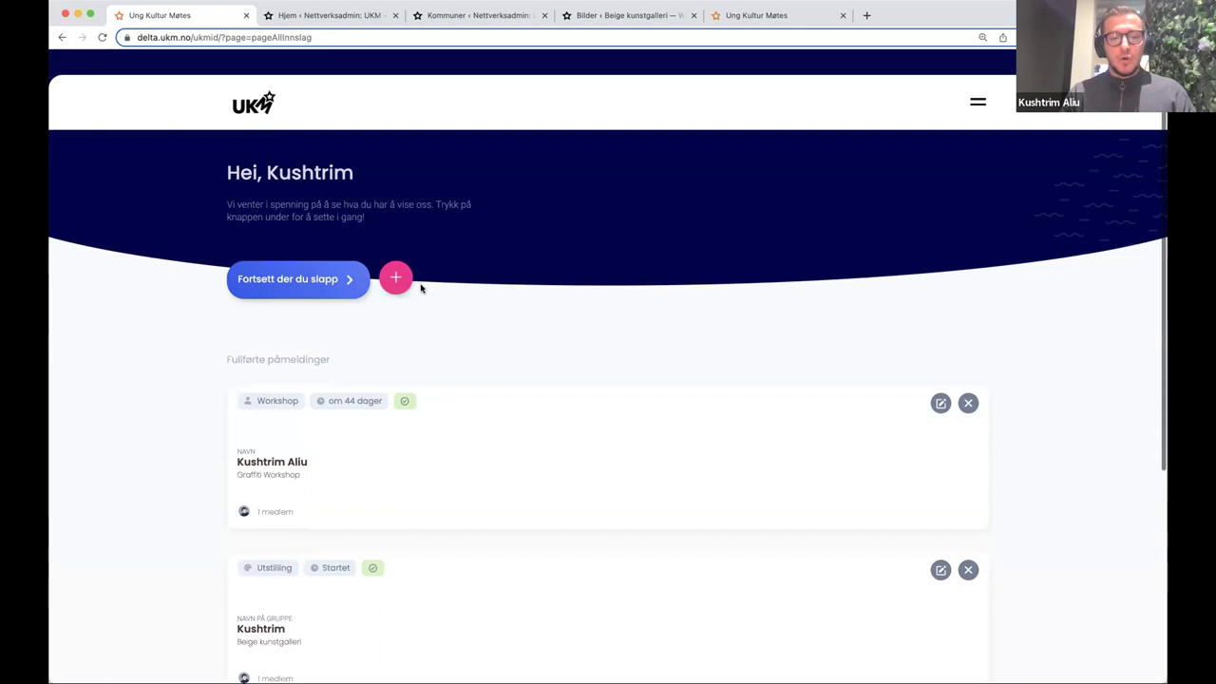
{"action": "scroll", "coordinate": [421, 285], "scroll_direction": "down", "scroll_amount": 3}
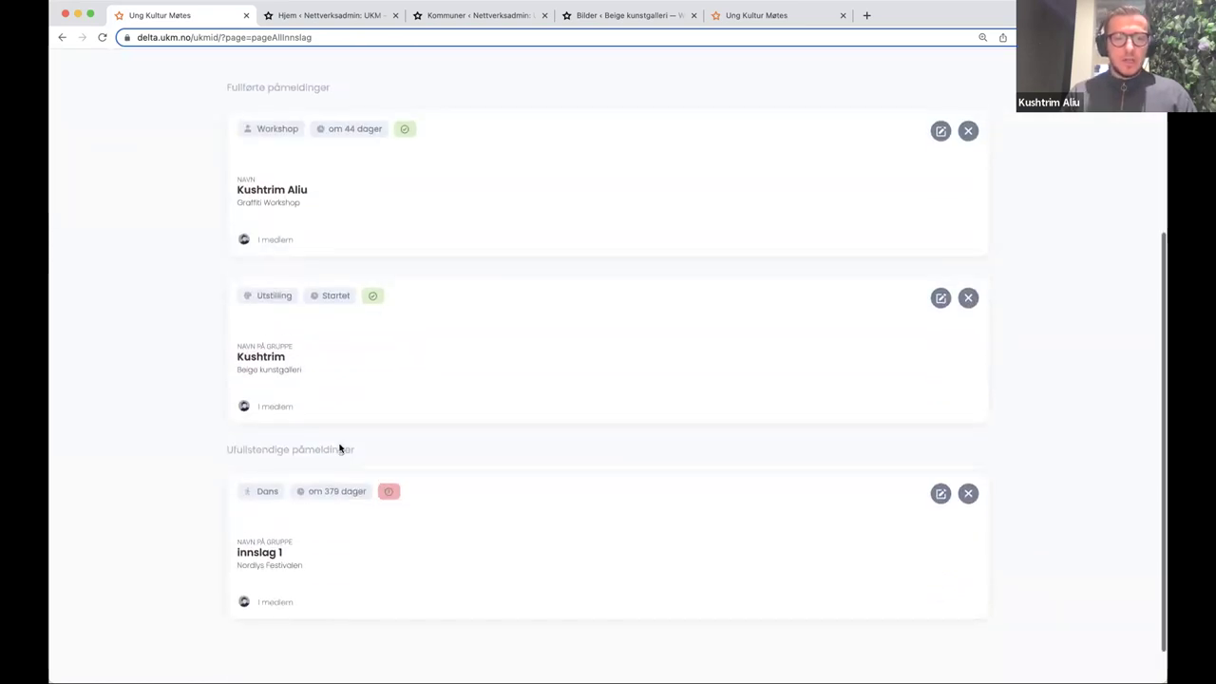
{"action": "scroll", "coordinate": [339, 446], "scroll_direction": "up", "scroll_amount": 3}
{"action": "left_click", "coordinate": [281, 295]}
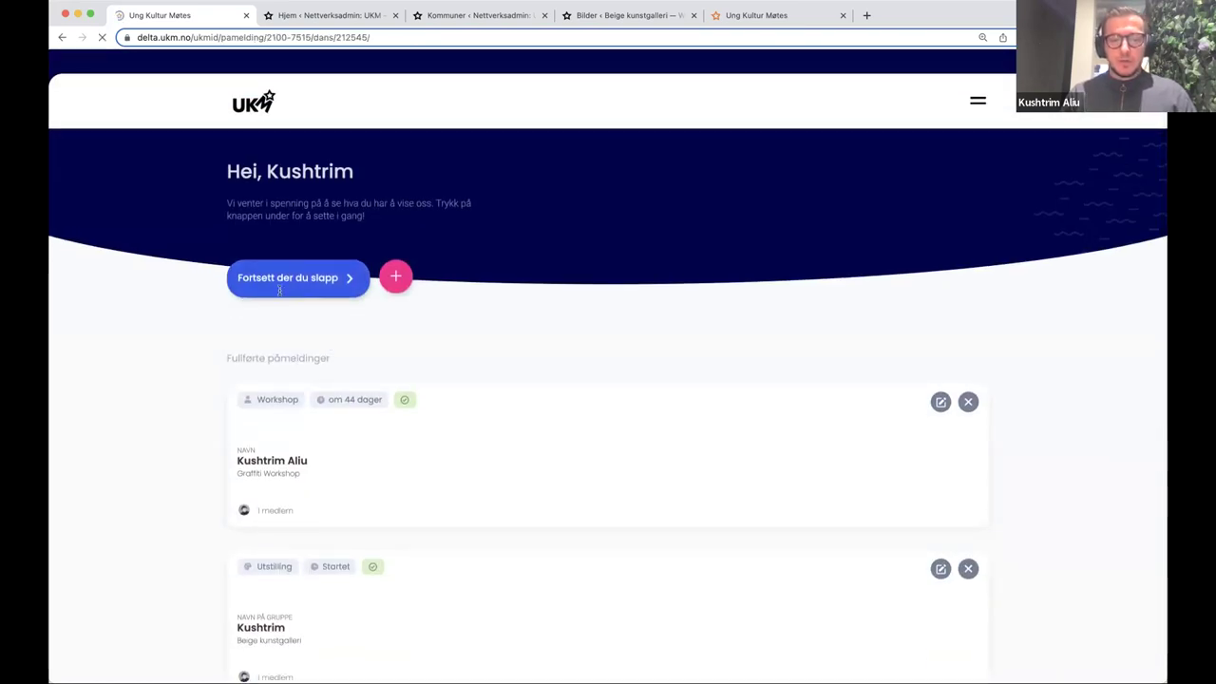
{"action": "scroll", "coordinate": [372, 375], "scroll_direction": "down", "scroll_amount": 10}
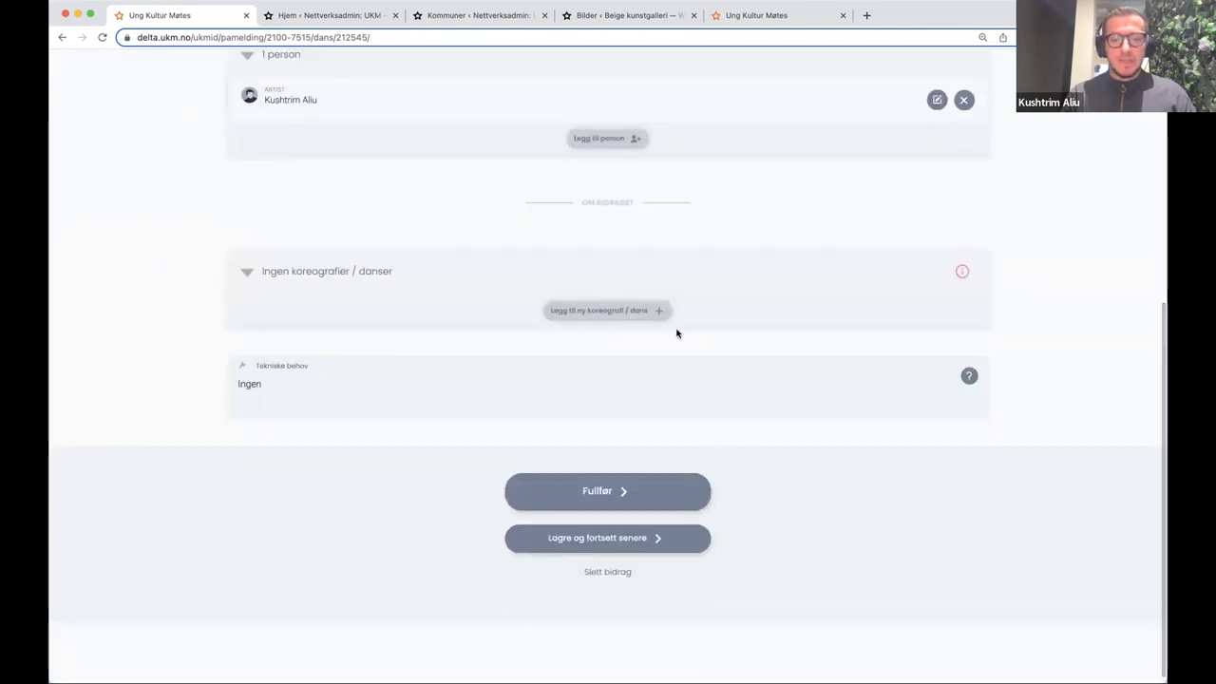
{"action": "left_click", "coordinate": [646, 311]}
{"action": "scroll", "coordinate": [395, 385], "scroll_direction": "up", "scroll_amount": 5}
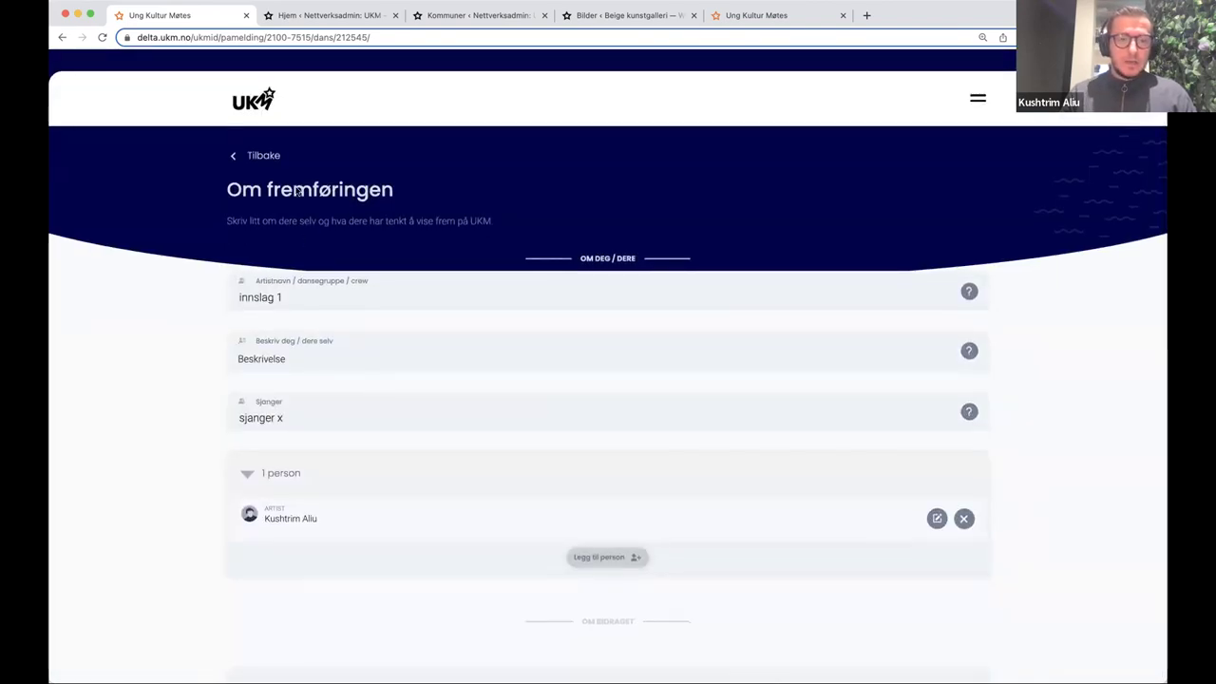
{"action": "left_click", "coordinate": [262, 114]}
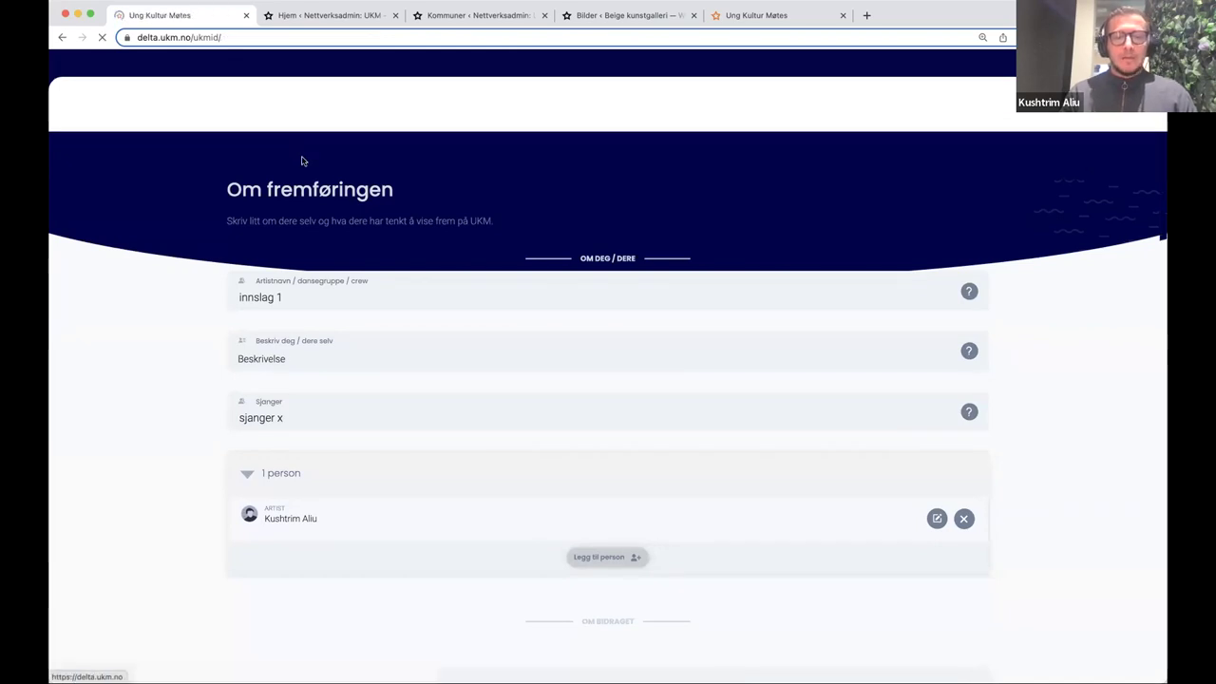
- Start a fresh registration, expand Testkommune and choose Nordlys Festivalen
{"action": "left_click", "coordinate": [395, 277]}
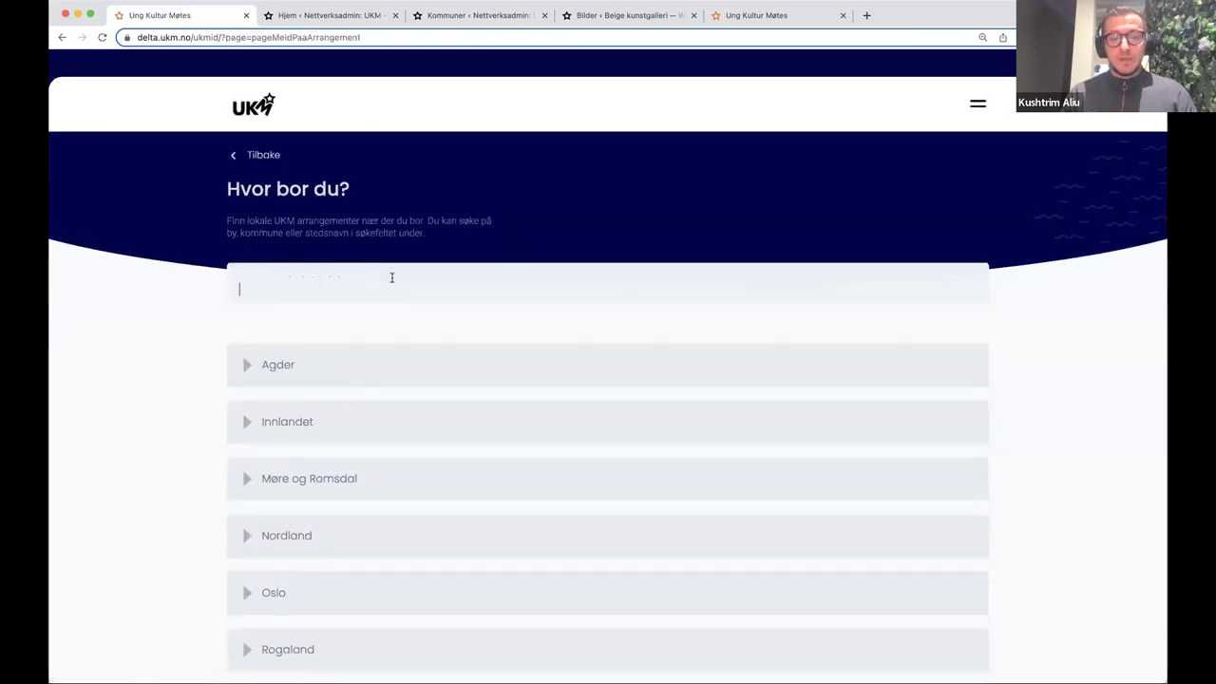
{"action": "left_click", "coordinate": [270, 156]}
{"action": "scroll", "coordinate": [300, 244], "scroll_direction": "down", "scroll_amount": 3}
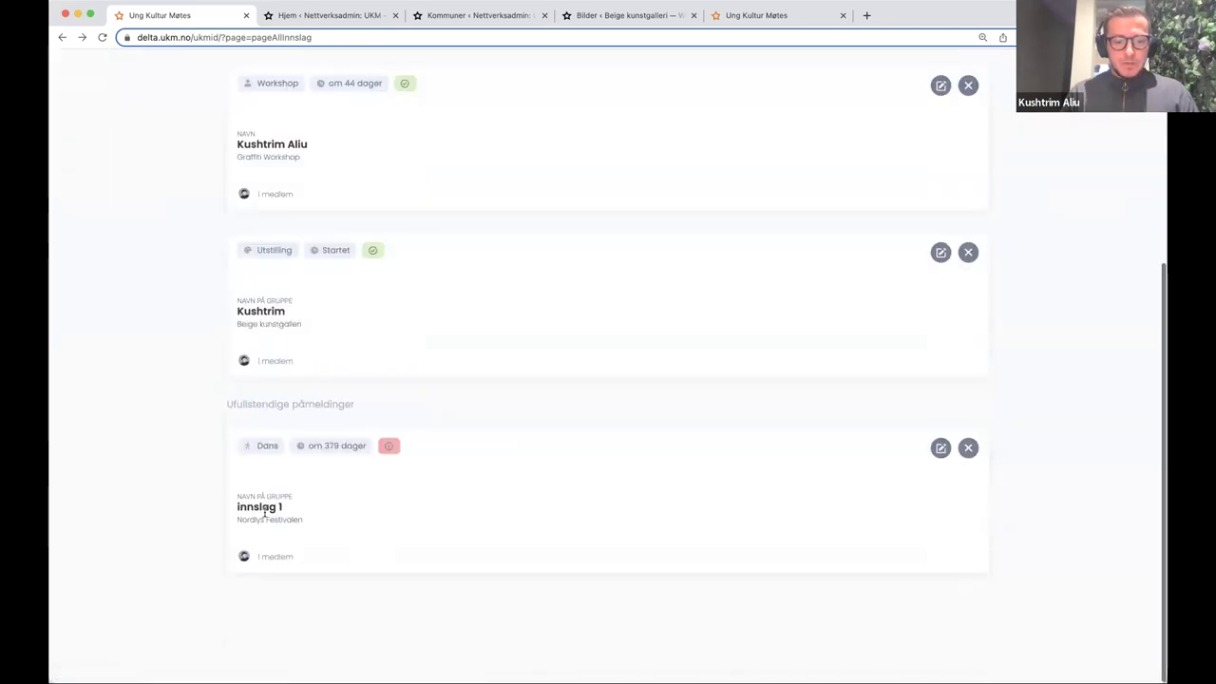
{"action": "scroll", "coordinate": [328, 332], "scroll_direction": "up", "scroll_amount": 4}
{"action": "left_click", "coordinate": [395, 278]}
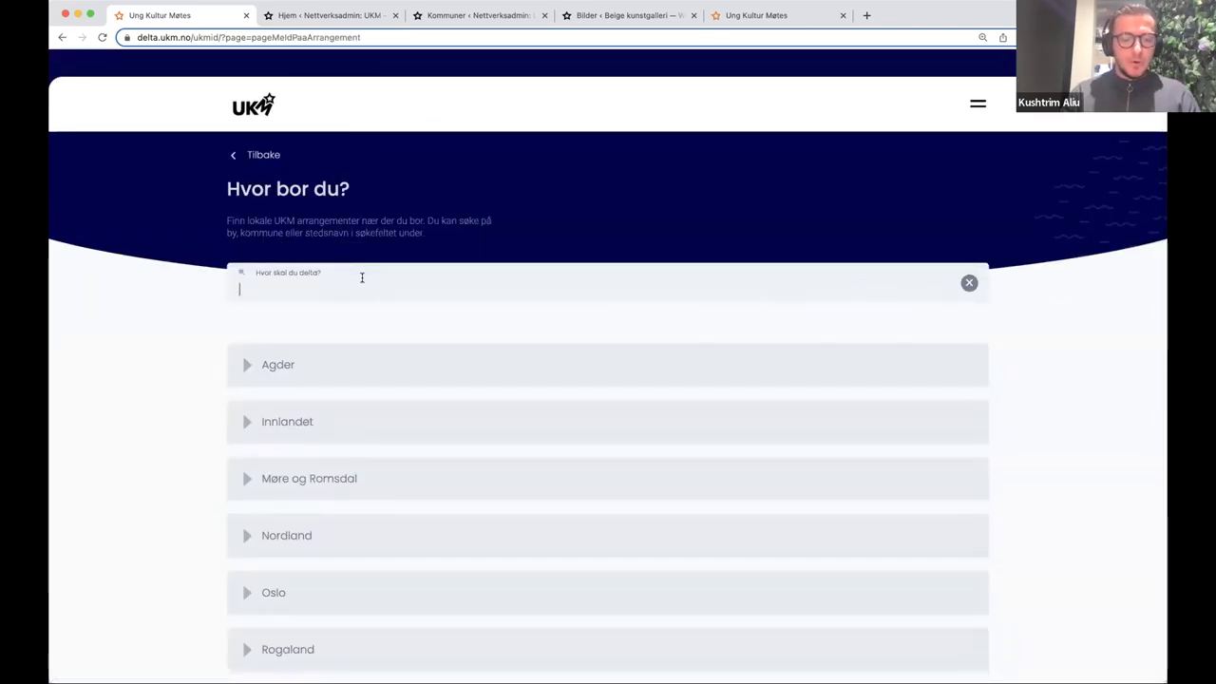
{"action": "scroll", "coordinate": [380, 361], "scroll_direction": "down", "scroll_amount": 4}
{"action": "left_click", "coordinate": [366, 381]}
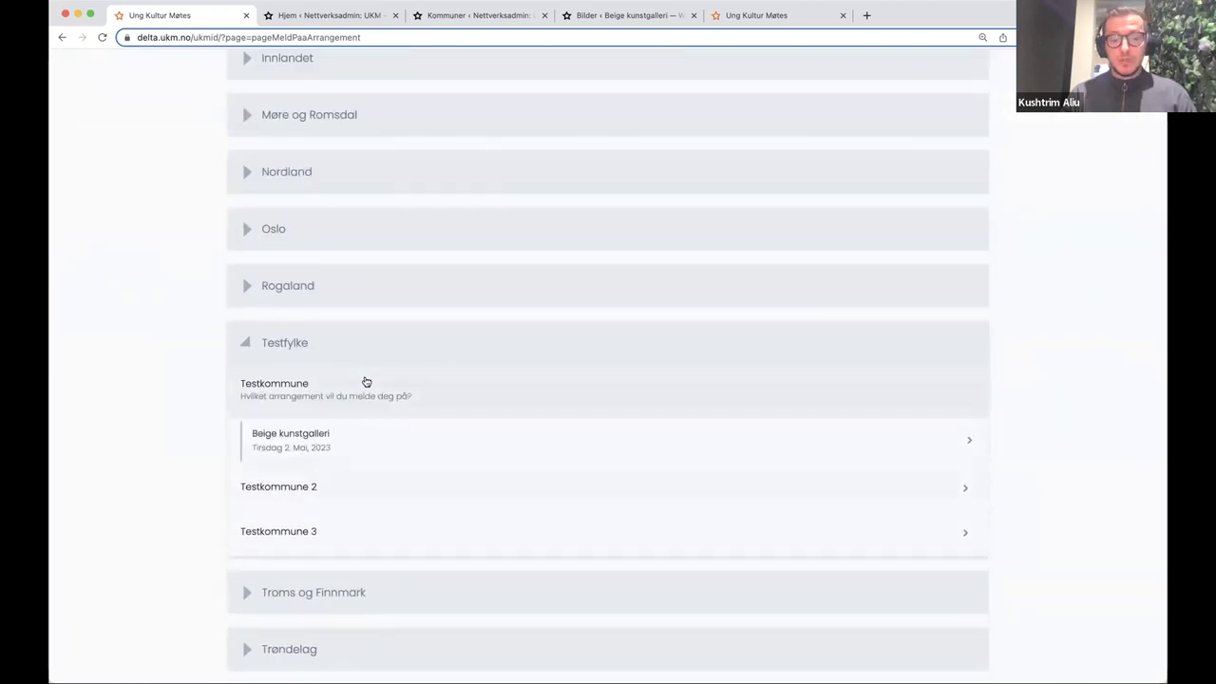
{"action": "scroll", "coordinate": [357, 437], "scroll_direction": "down", "scroll_amount": 3}
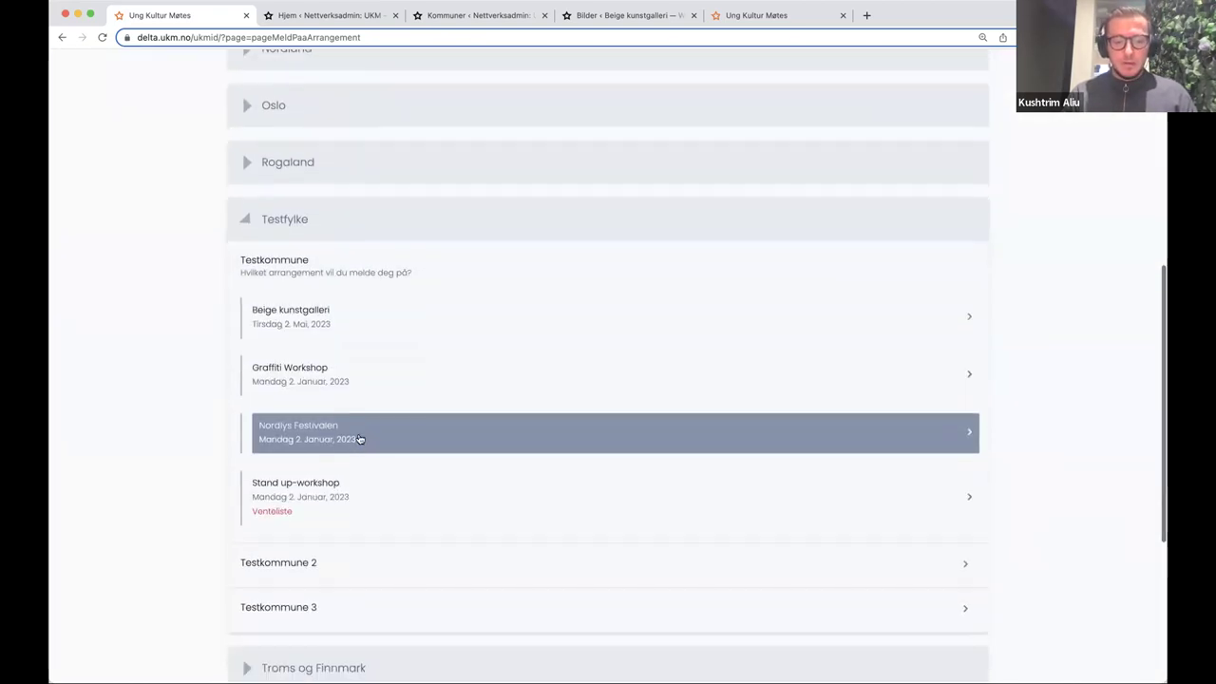
{"action": "left_click", "coordinate": [359, 439]}
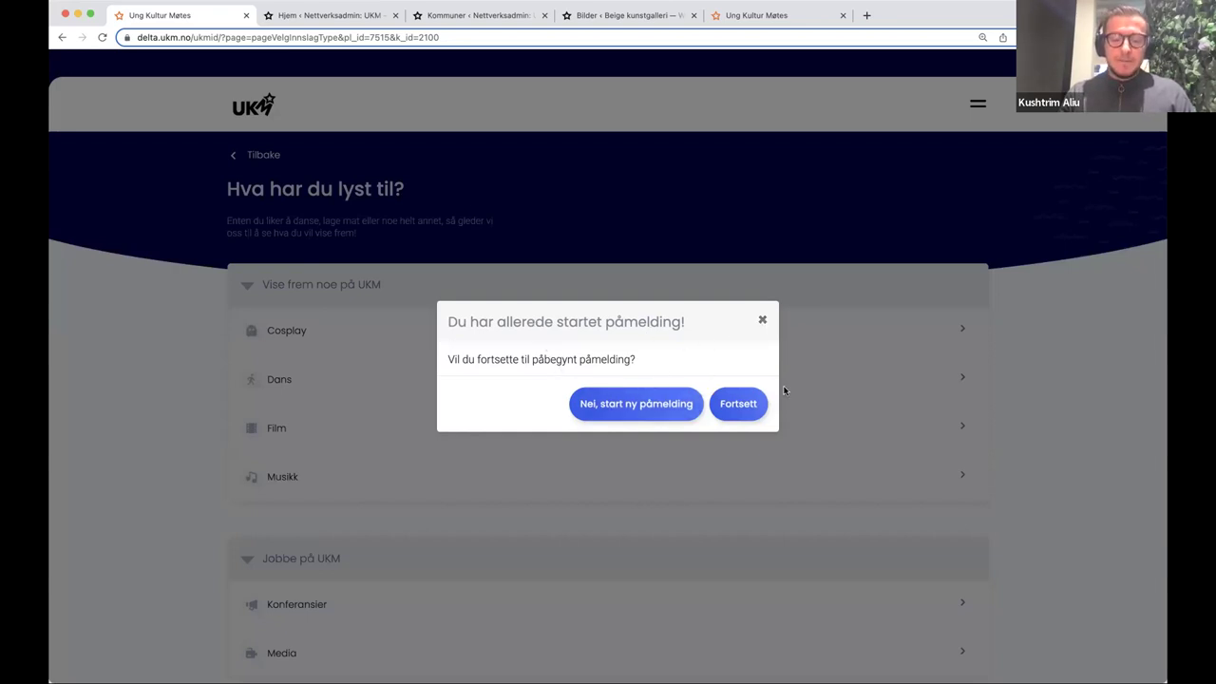
- Dismiss the already-started warning, start a new registration, search 'test' and list Testkommune's events
{"action": "left_click", "coordinate": [763, 322]}
{"action": "left_click", "coordinate": [264, 116]}
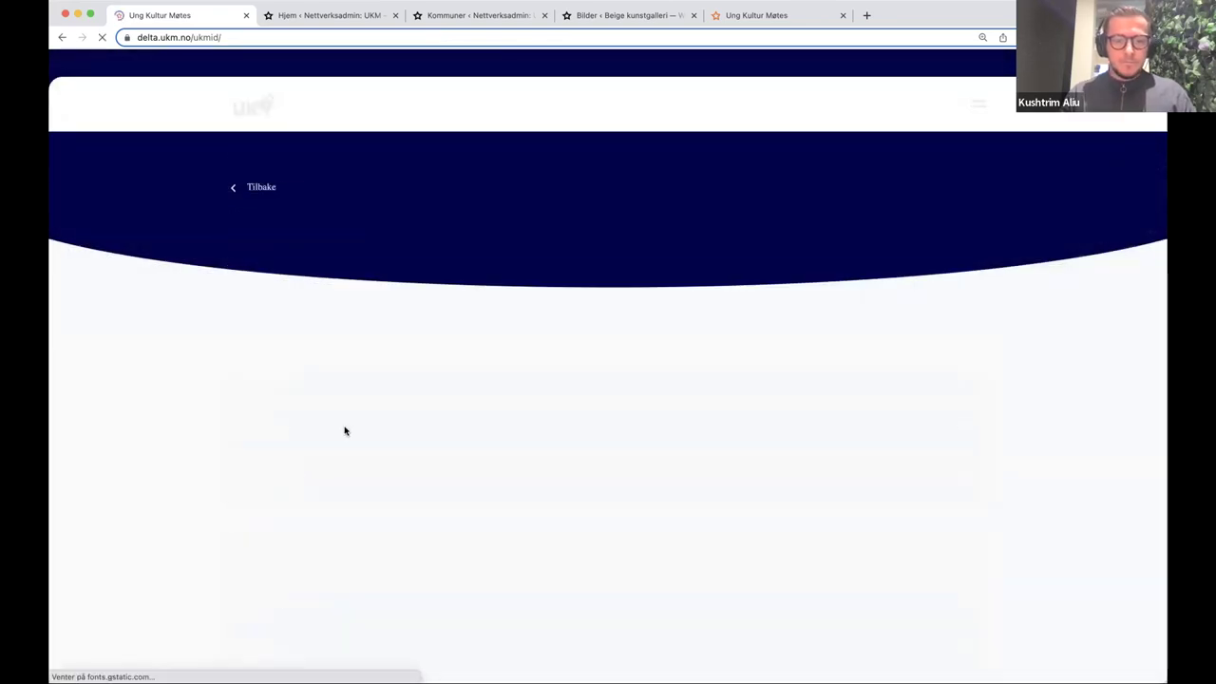
{"action": "scroll", "coordinate": [342, 381], "scroll_direction": "down", "scroll_amount": 3}
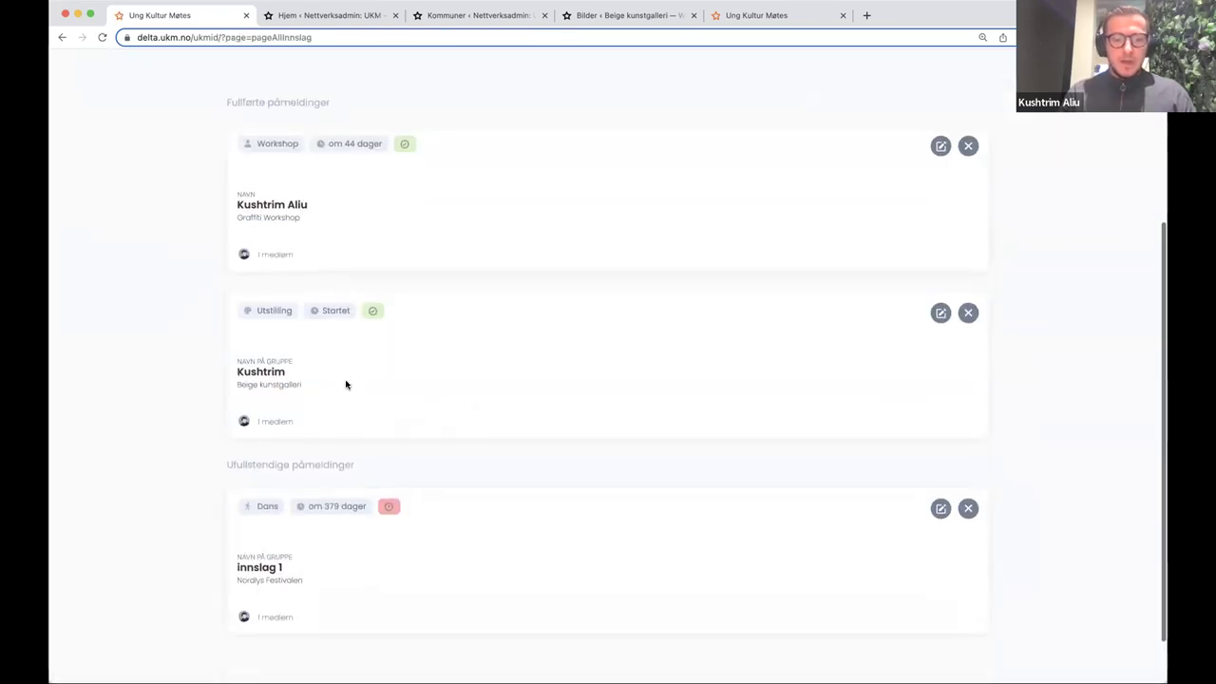
{"action": "scroll", "coordinate": [346, 384], "scroll_direction": "up", "scroll_amount": 3}
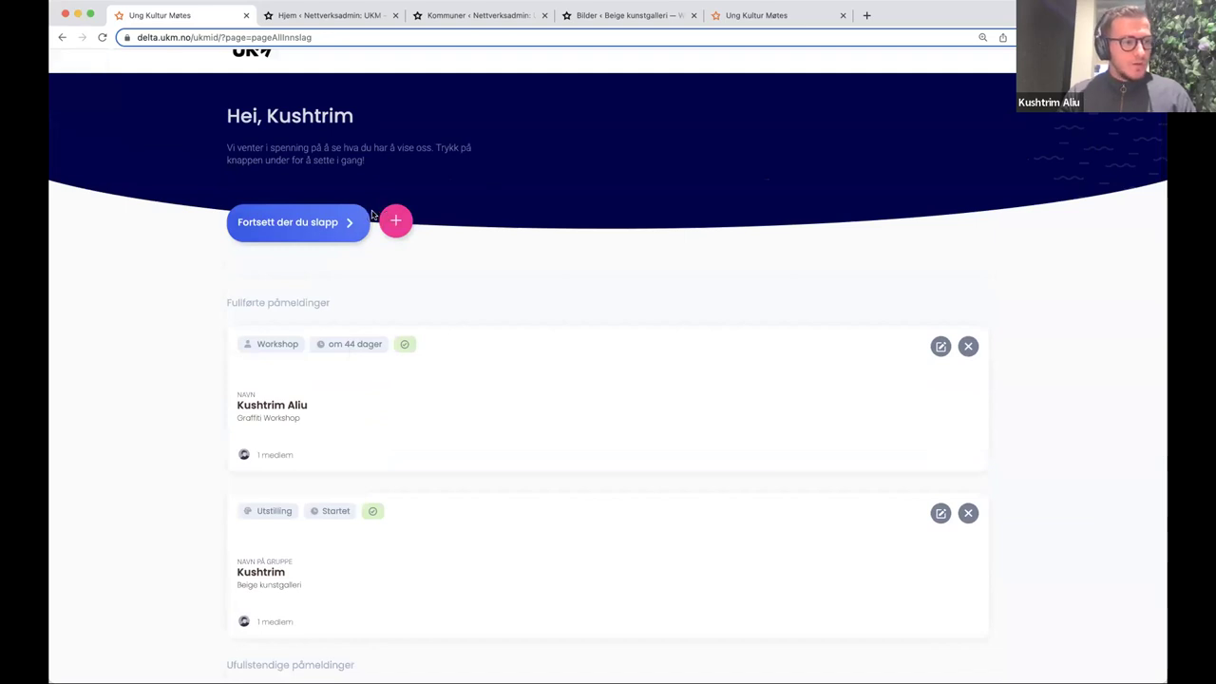
{"action": "left_click", "coordinate": [391, 220]}
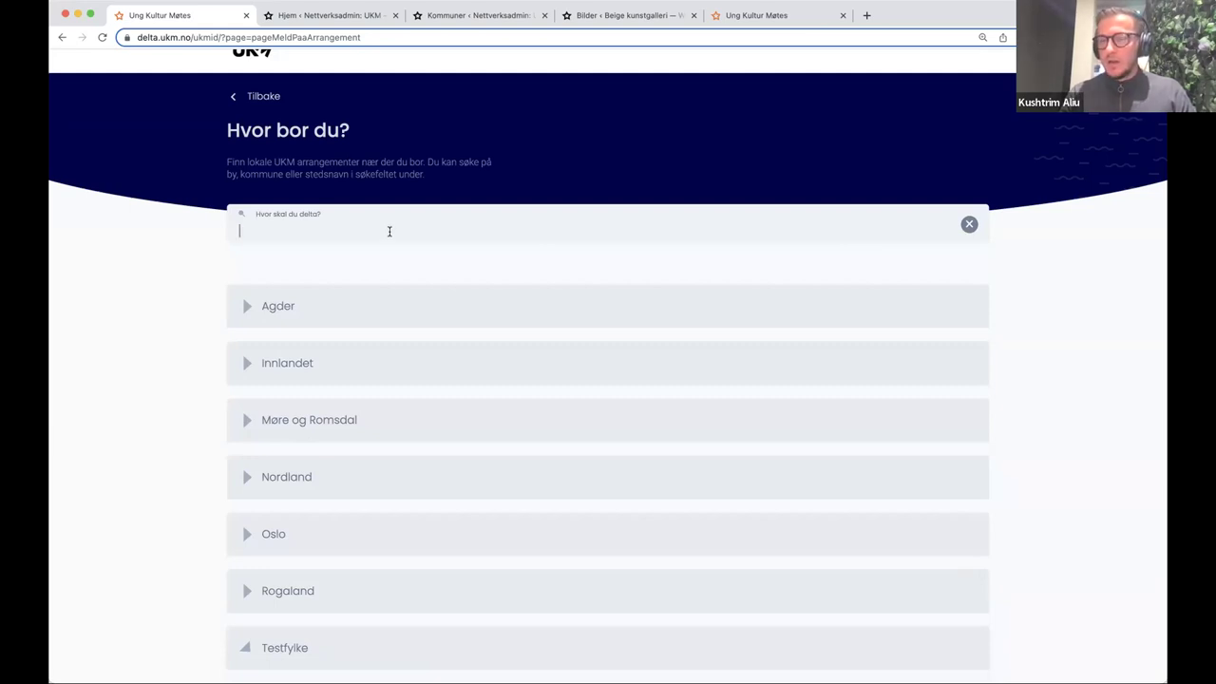
{"action": "left_click", "coordinate": [389, 230]}
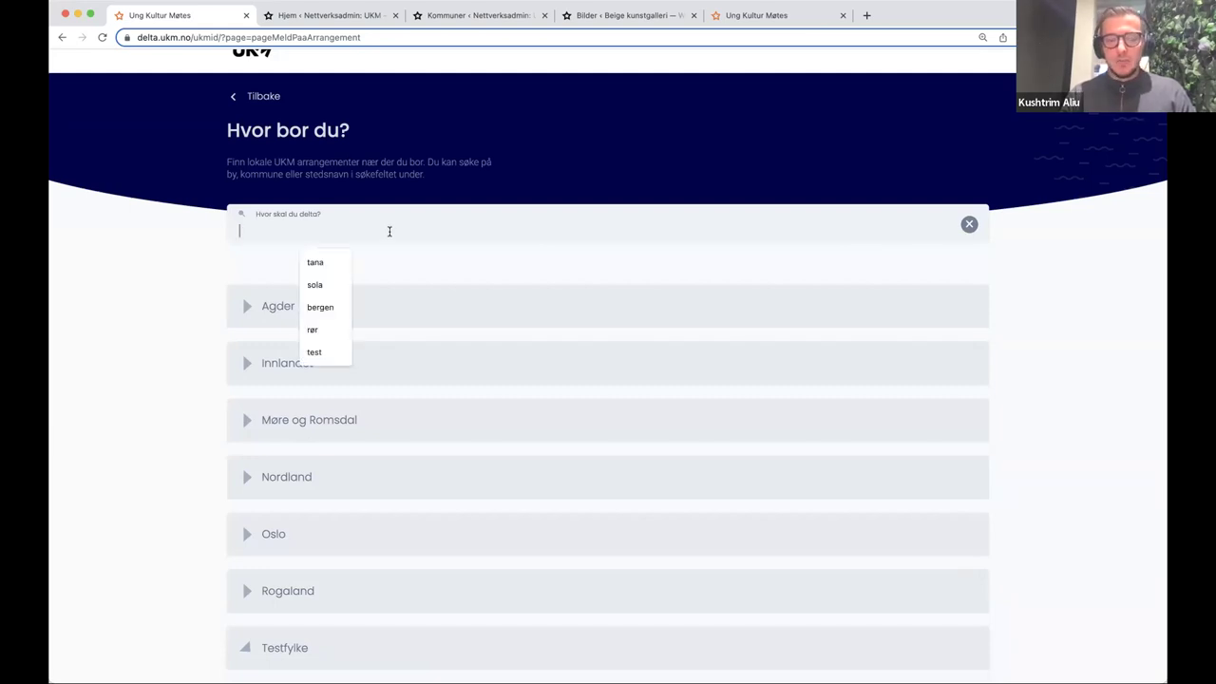
{"action": "type", "text": "test"}
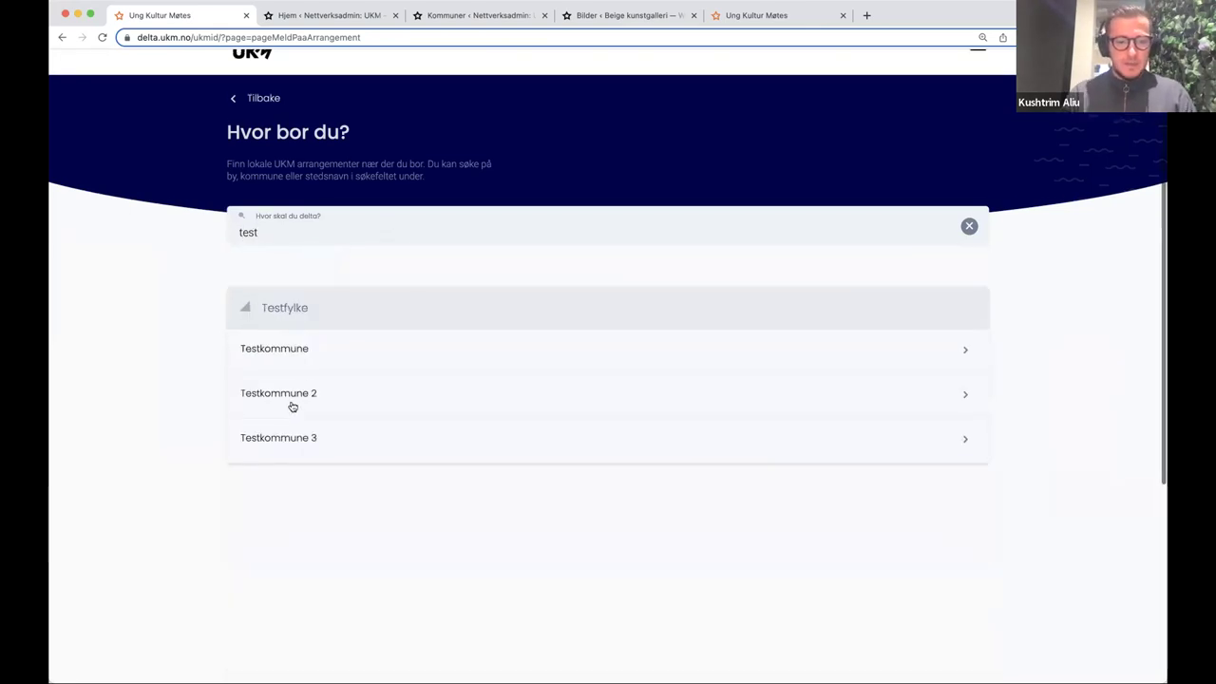
{"action": "left_click", "coordinate": [305, 356]}
{"action": "scroll", "coordinate": [307, 358], "scroll_direction": "down", "scroll_amount": 3}
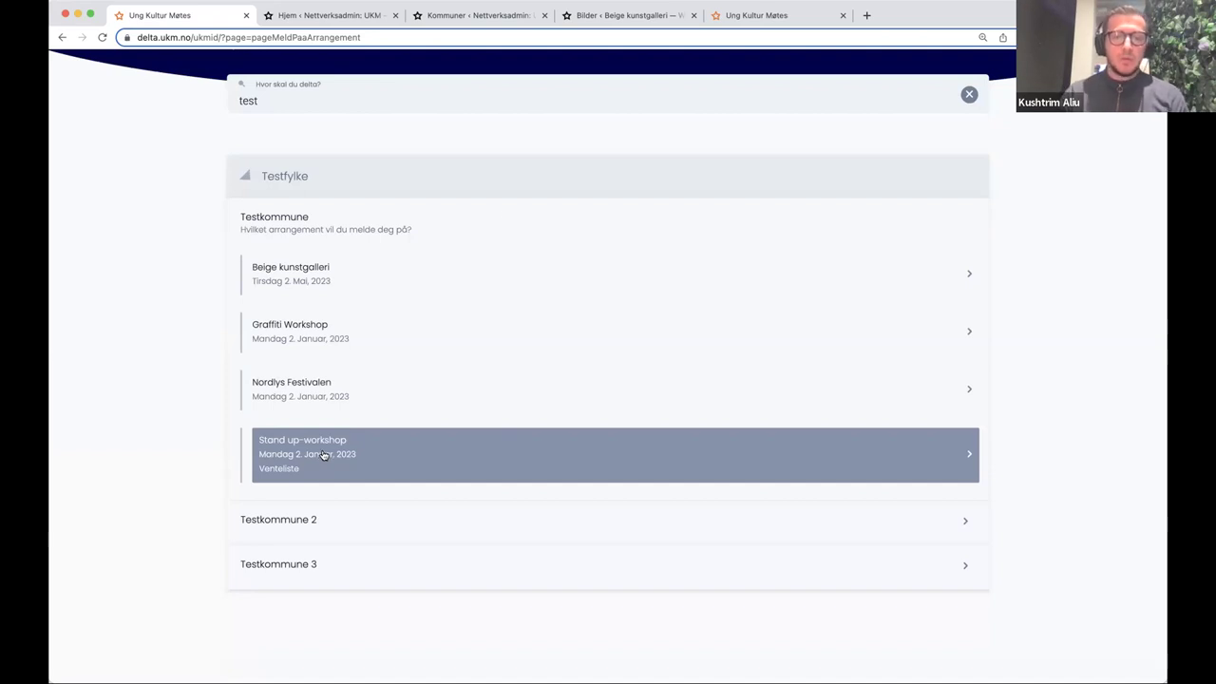
- In the network admin, go to Testkommune's event list and open Stand up-workshop's admin
{"action": "left_click", "coordinate": [342, 17]}
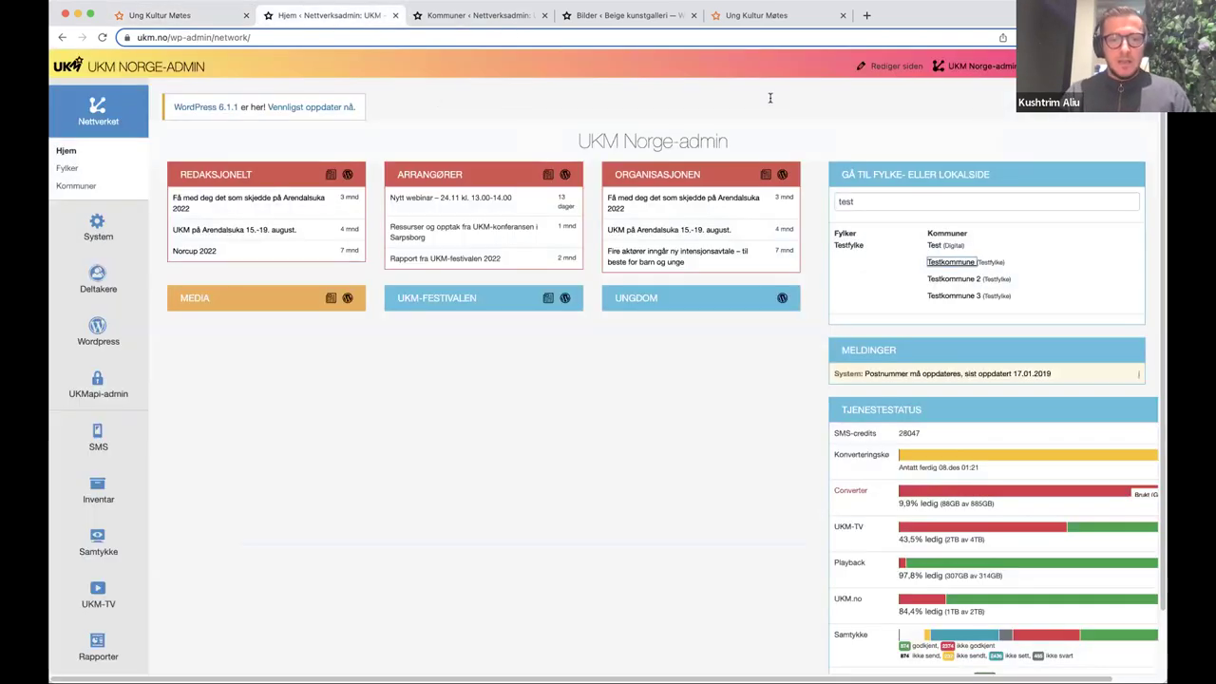
{"action": "left_click", "coordinate": [470, 15]}
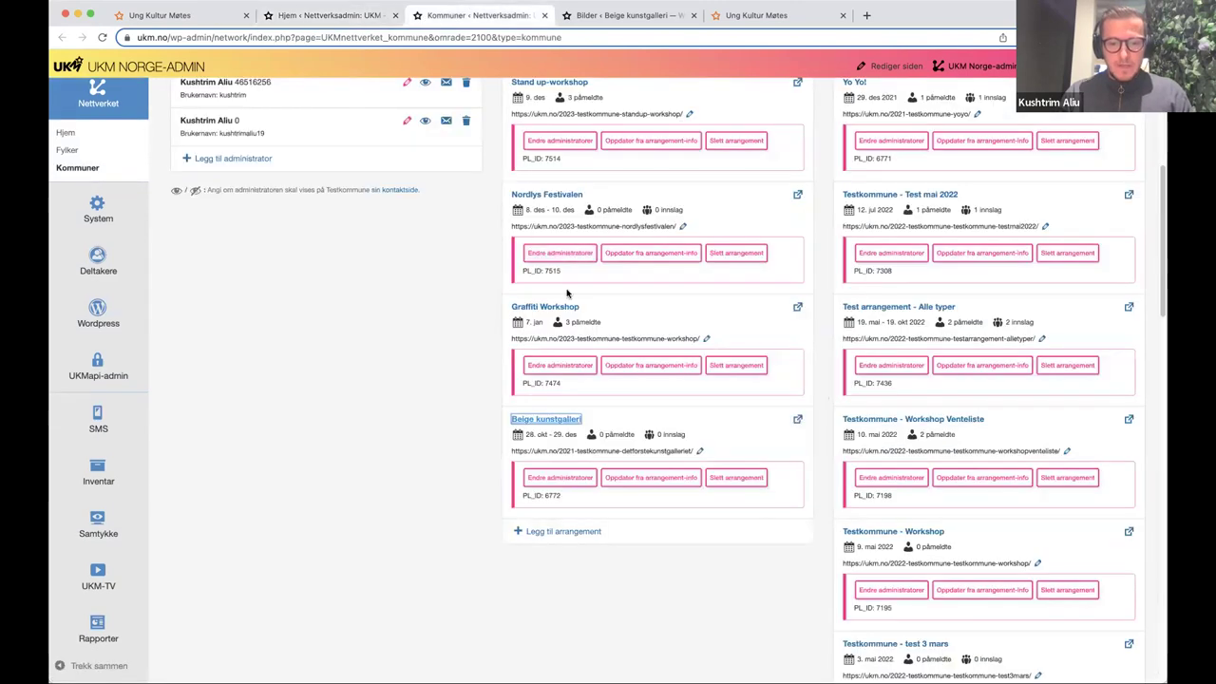
{"action": "scroll", "coordinate": [561, 296], "scroll_direction": "up", "scroll_amount": 1}
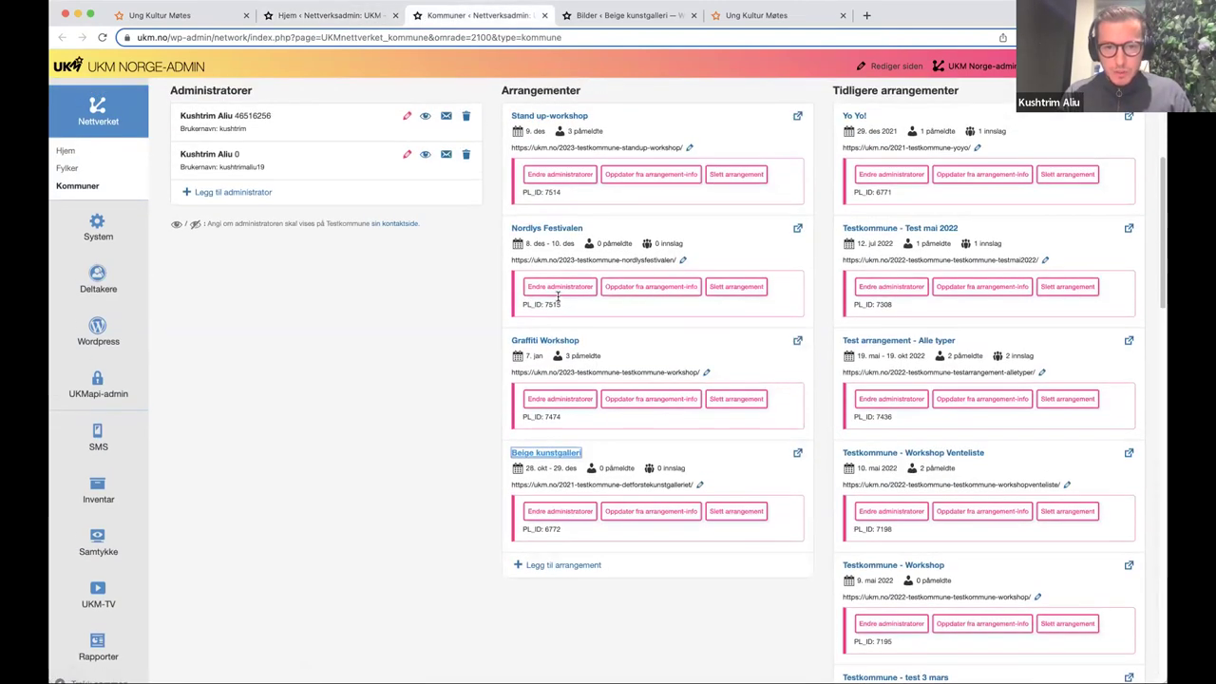
{"action": "left_click", "coordinate": [558, 116]}
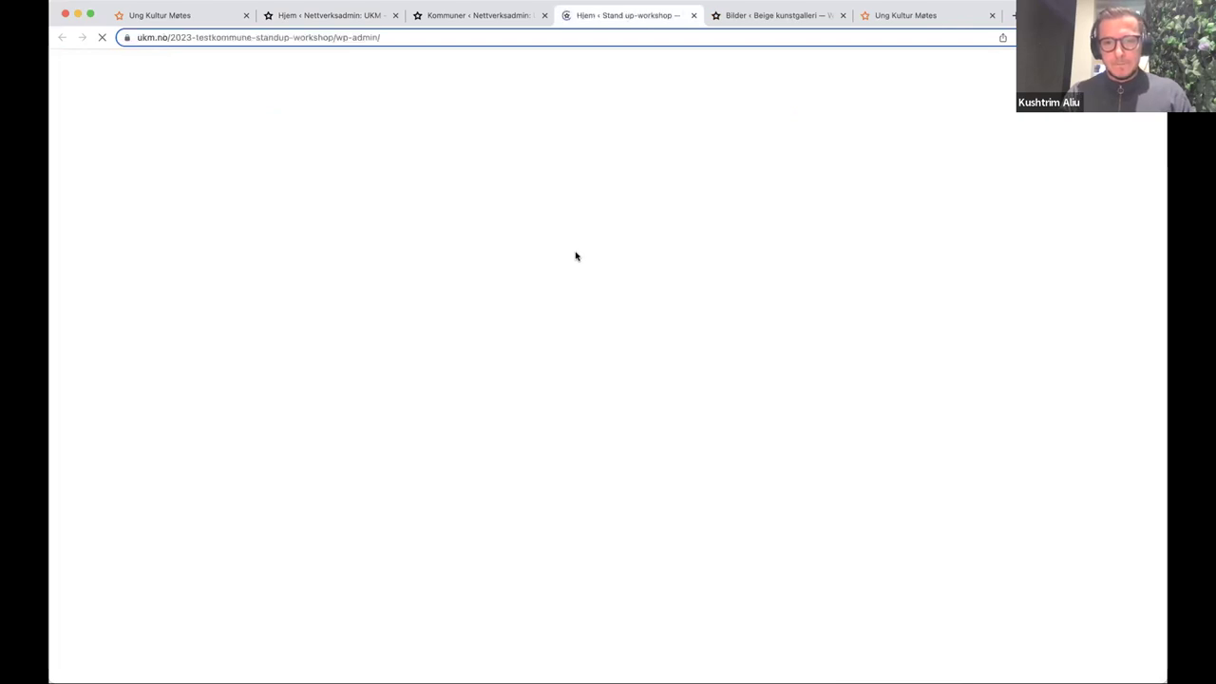
- Verify Stand up-workshop's 3-participant limit, 3 entries and empty waitlist, then return to Delta's event list
{"action": "scroll", "coordinate": [577, 340], "scroll_direction": "down", "scroll_amount": 5}
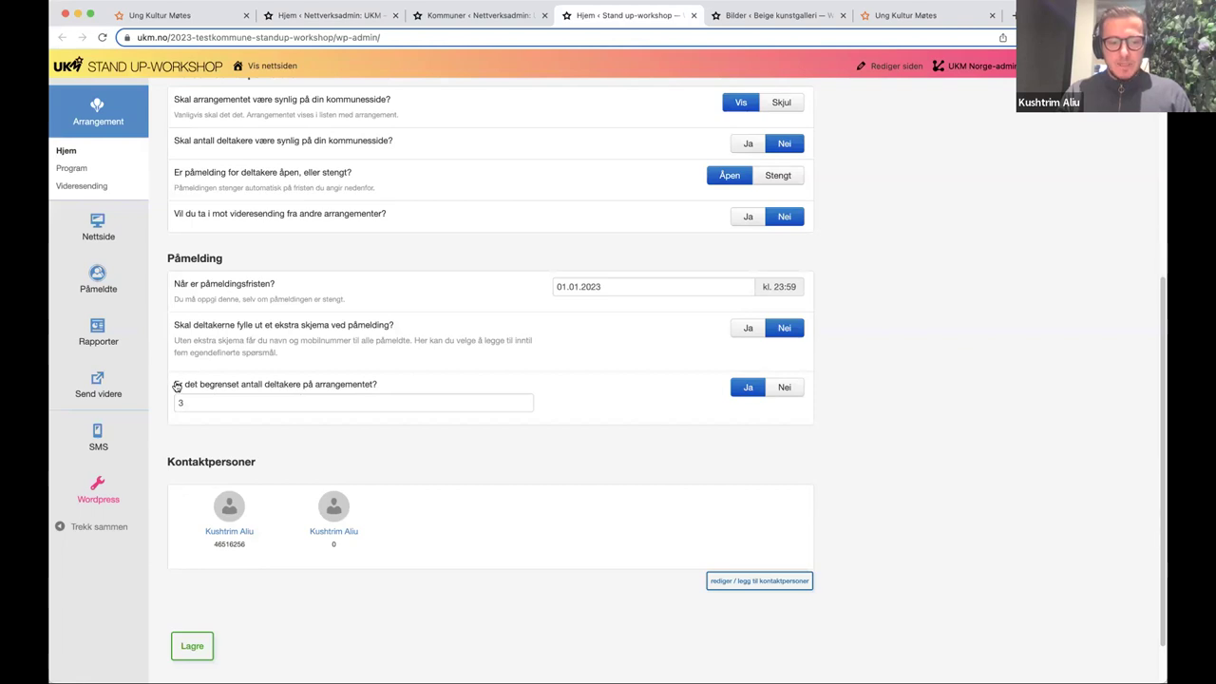
{"action": "left_click", "coordinate": [194, 403]}
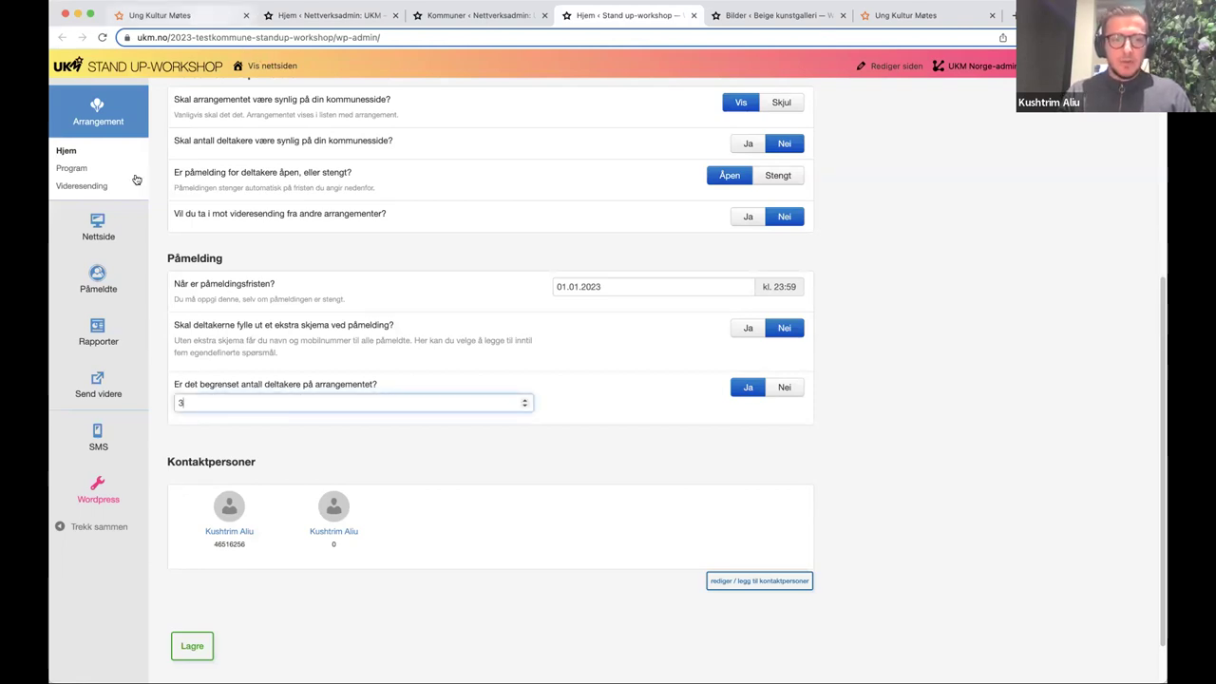
{"action": "scroll", "coordinate": [1031, 225], "scroll_direction": "up", "scroll_amount": 3}
{"action": "scroll", "coordinate": [1030, 224], "scroll_direction": "up", "scroll_amount": 1}
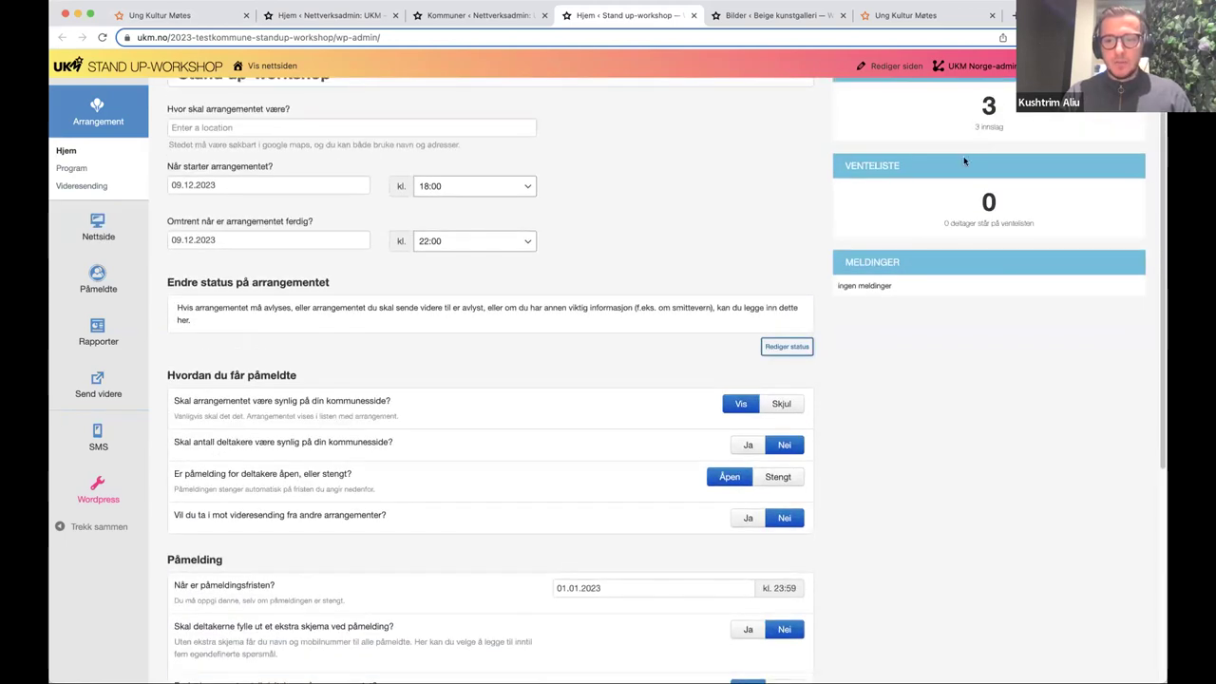
{"action": "left_click_drag", "start_coordinate": [969, 200], "coordinate": [1017, 221]}
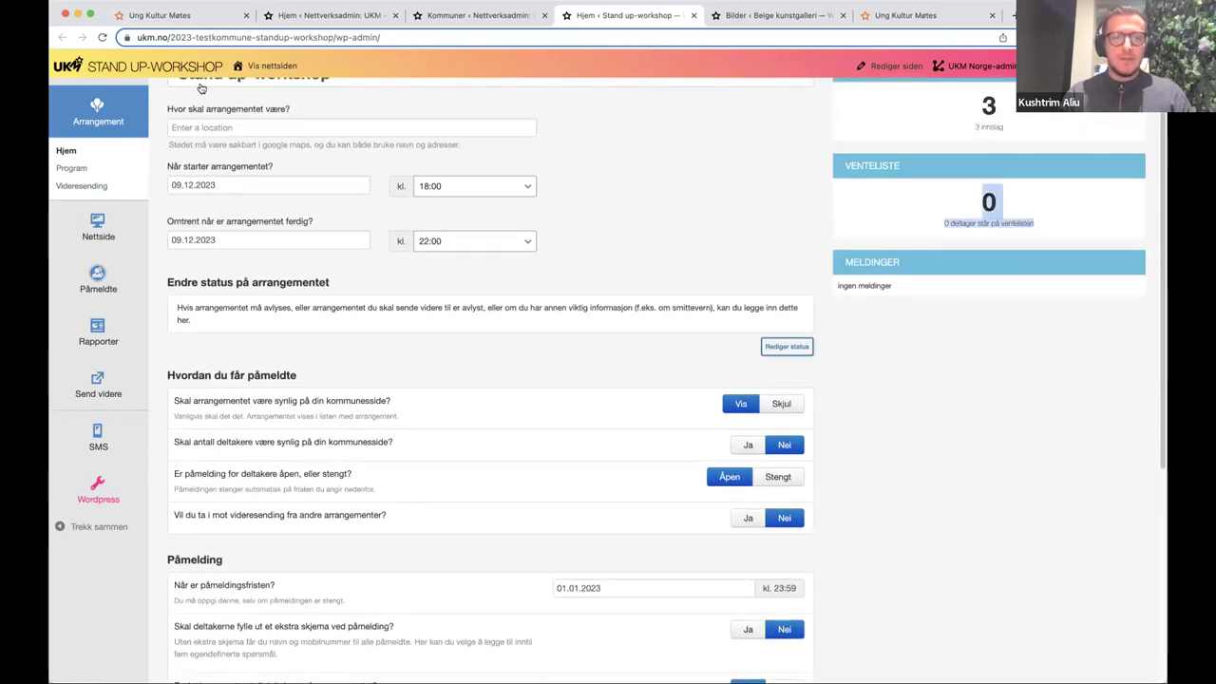
{"action": "left_click", "coordinate": [186, 23]}
{"action": "scroll", "coordinate": [285, 237], "scroll_direction": "down", "scroll_amount": 1}
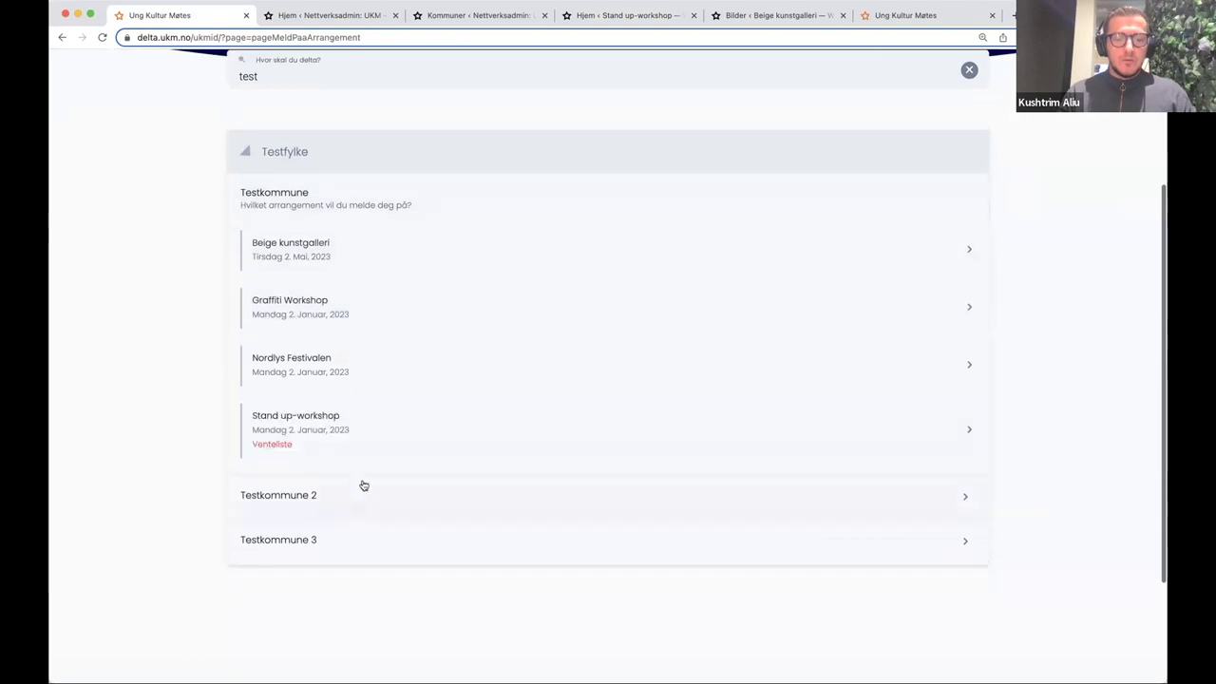
- Join the Stand up-workshop waitlist and check Min side shows it at place nr. 1
{"action": "left_click", "coordinate": [370, 431]}
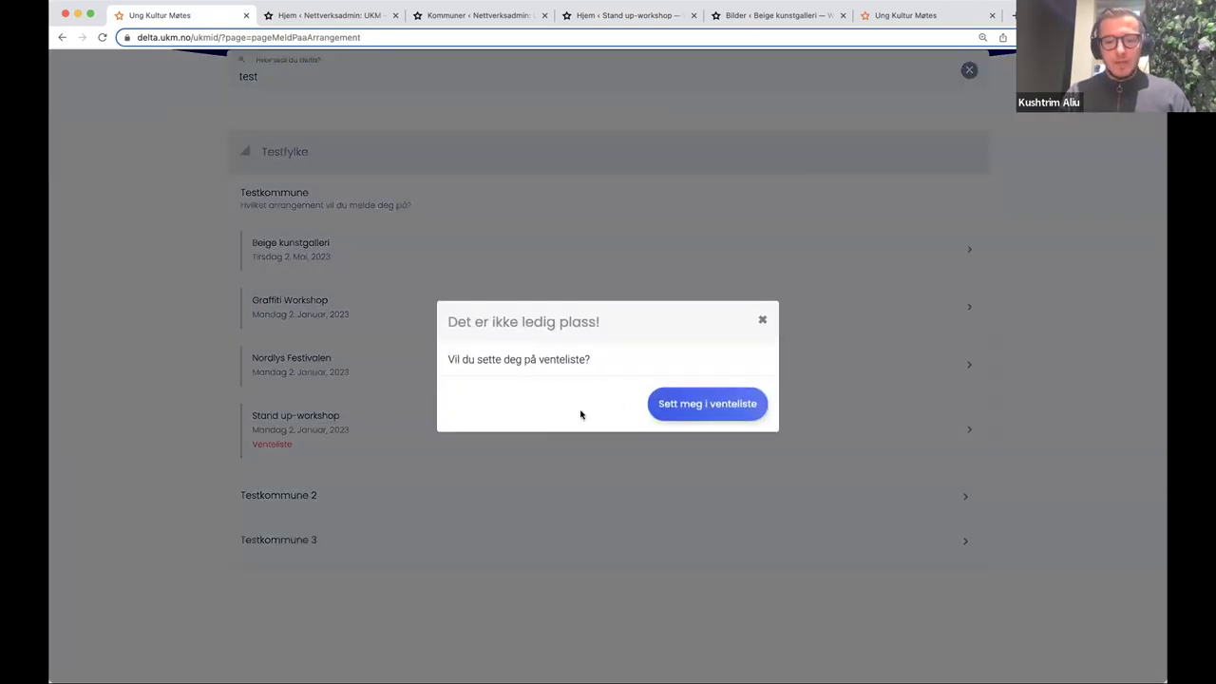
{"action": "left_click", "coordinate": [668, 402]}
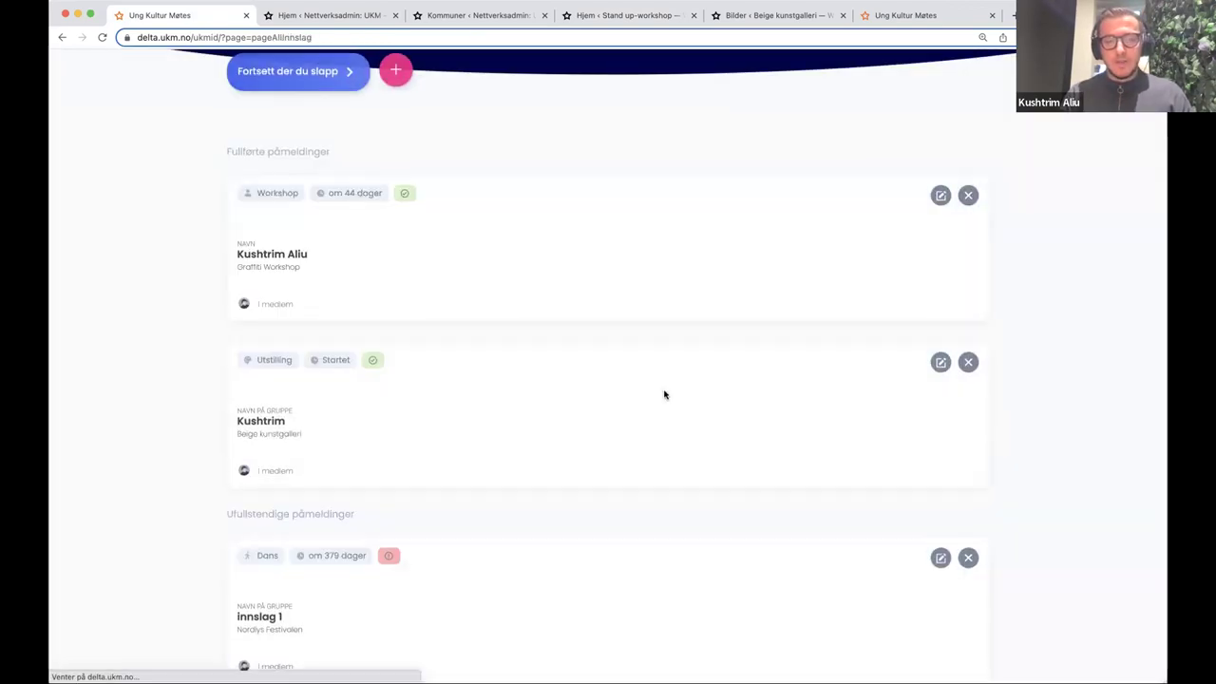
{"action": "scroll", "coordinate": [282, 276], "scroll_direction": "down", "scroll_amount": 1}
{"action": "scroll", "coordinate": [282, 279], "scroll_direction": "down", "scroll_amount": 5}
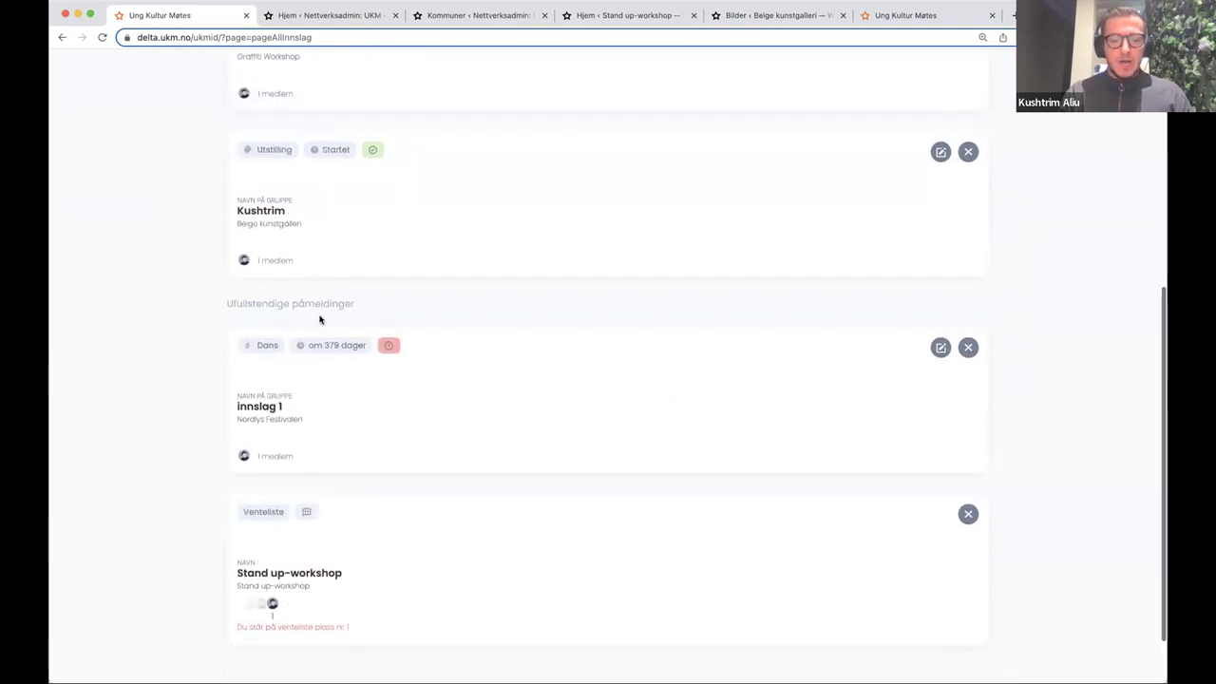
{"action": "mouse_move", "coordinate": [316, 441]}
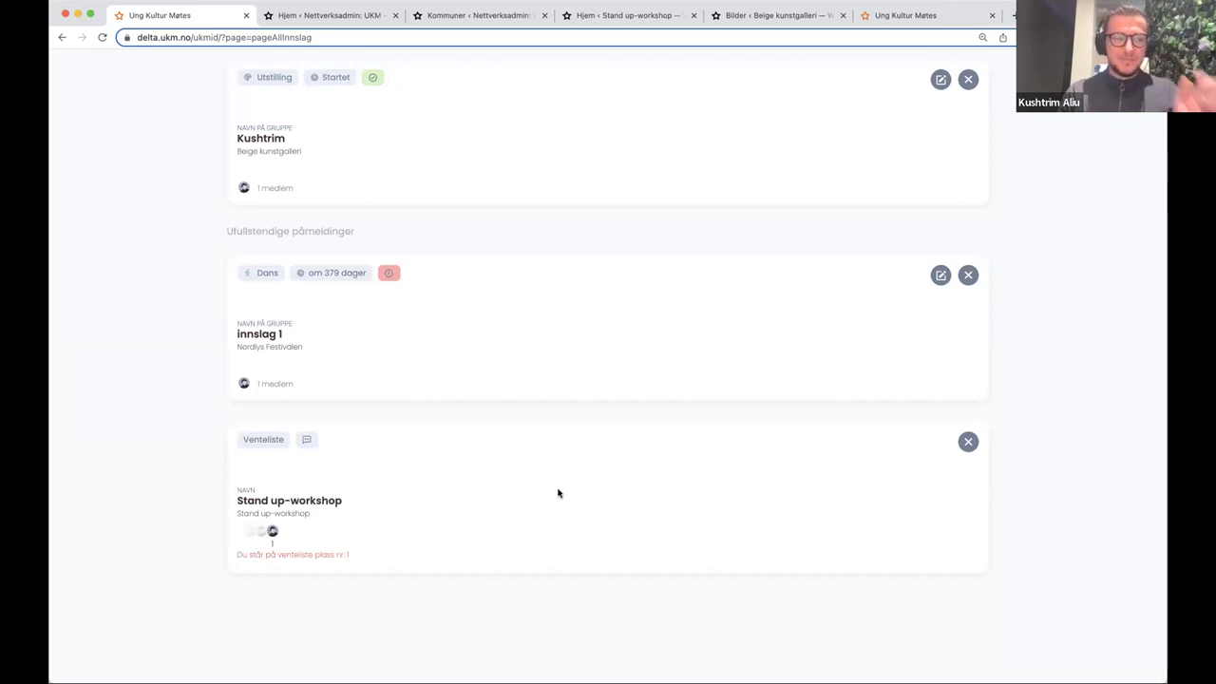
{"action": "scroll", "coordinate": [506, 418], "scroll_direction": "up", "scroll_amount": 2}
{"action": "scroll", "coordinate": [502, 419], "scroll_direction": "up", "scroll_amount": 6}
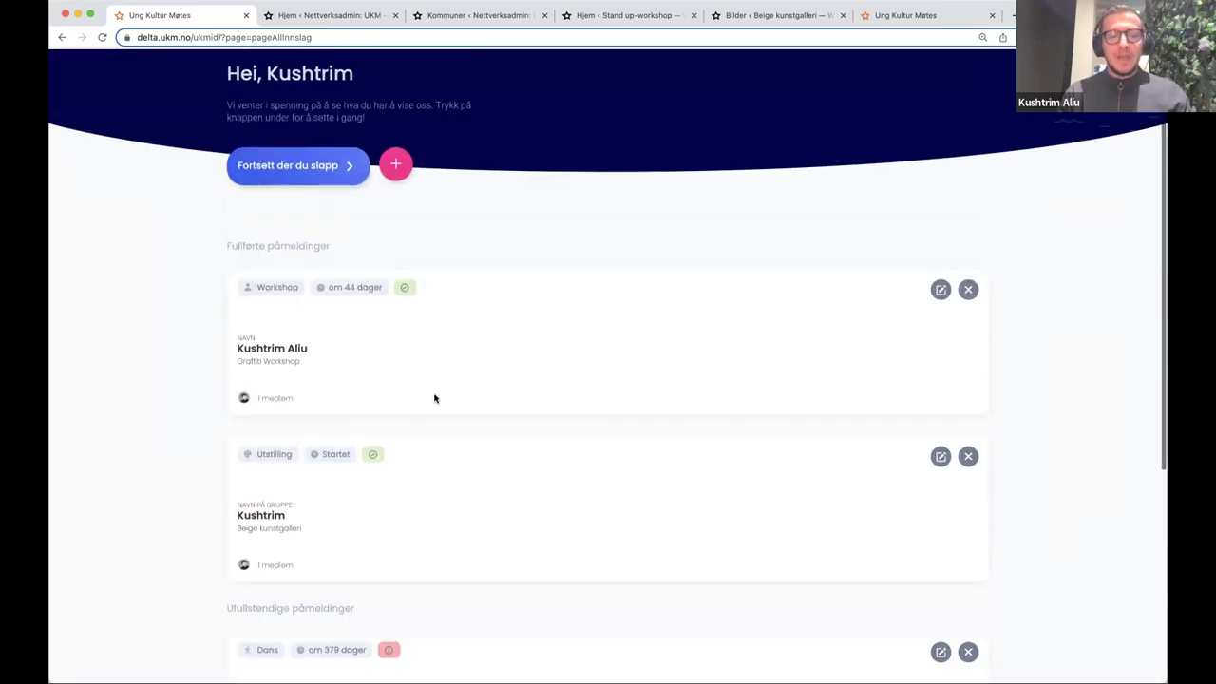
- Glance at the Graffiti Workshop registration, then save the Beige kunstgalleri exhibition registration
{"action": "left_click", "coordinate": [940, 275]}
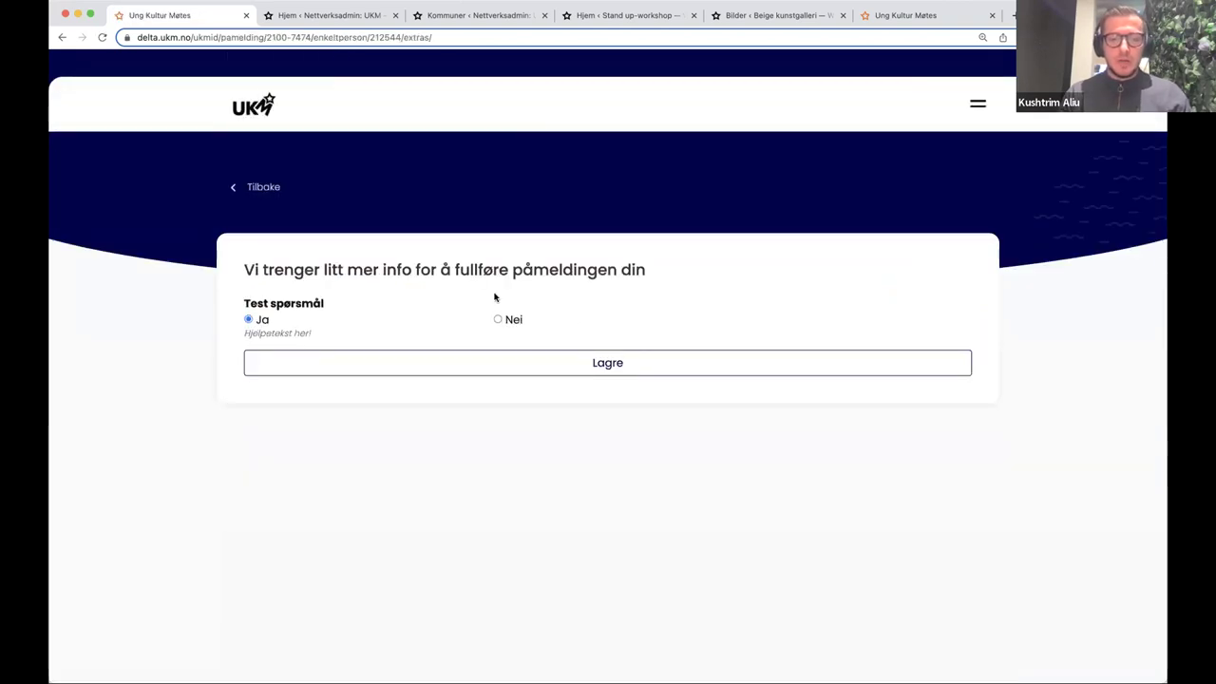
{"action": "left_click", "coordinate": [256, 187]}
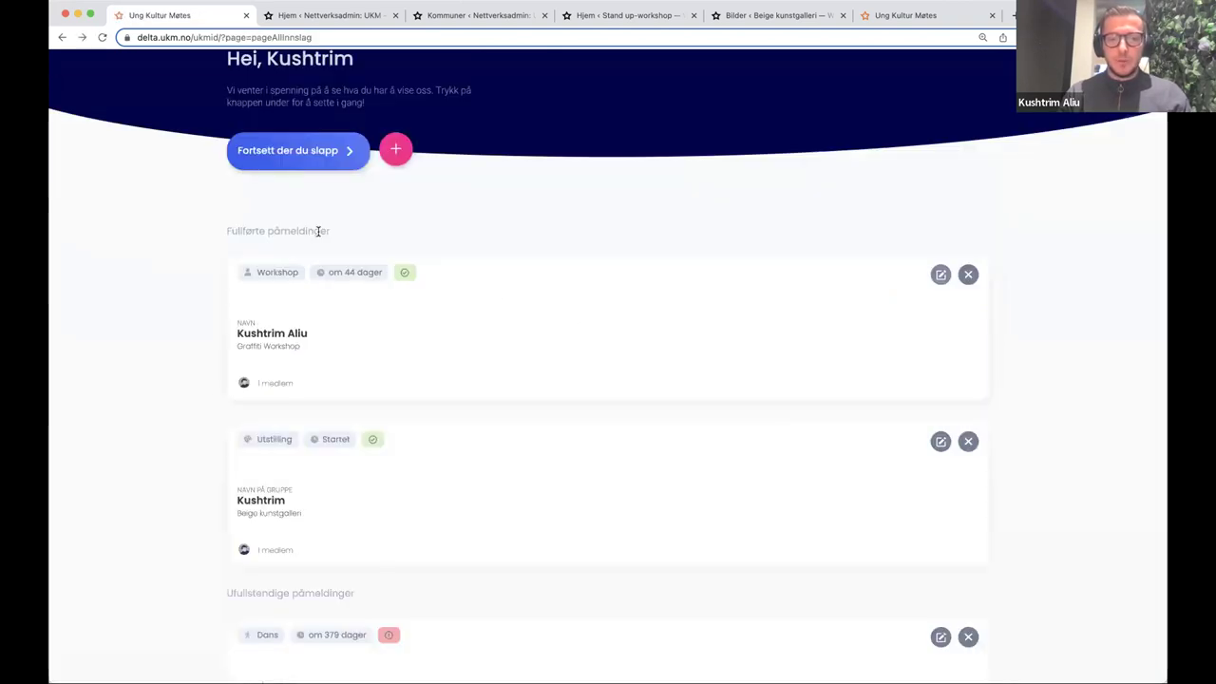
{"action": "left_click", "coordinate": [939, 441]}
{"action": "scroll", "coordinate": [814, 434], "scroll_direction": "down", "scroll_amount": 5}
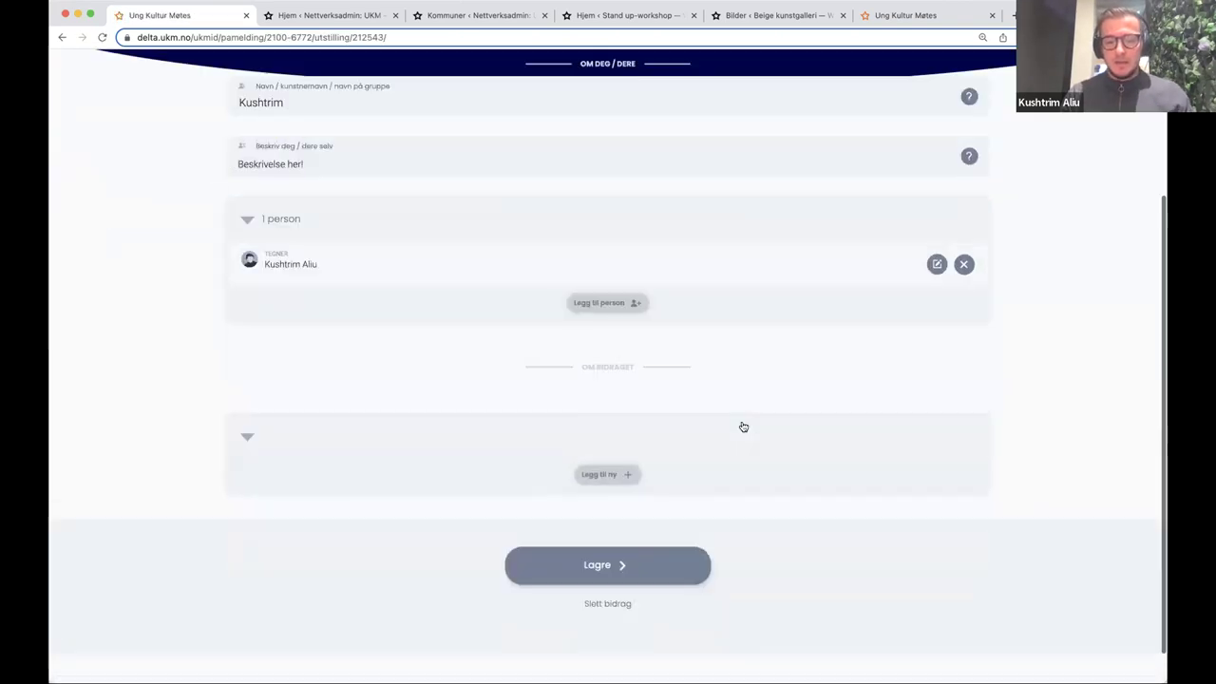
{"action": "left_click", "coordinate": [652, 522]}
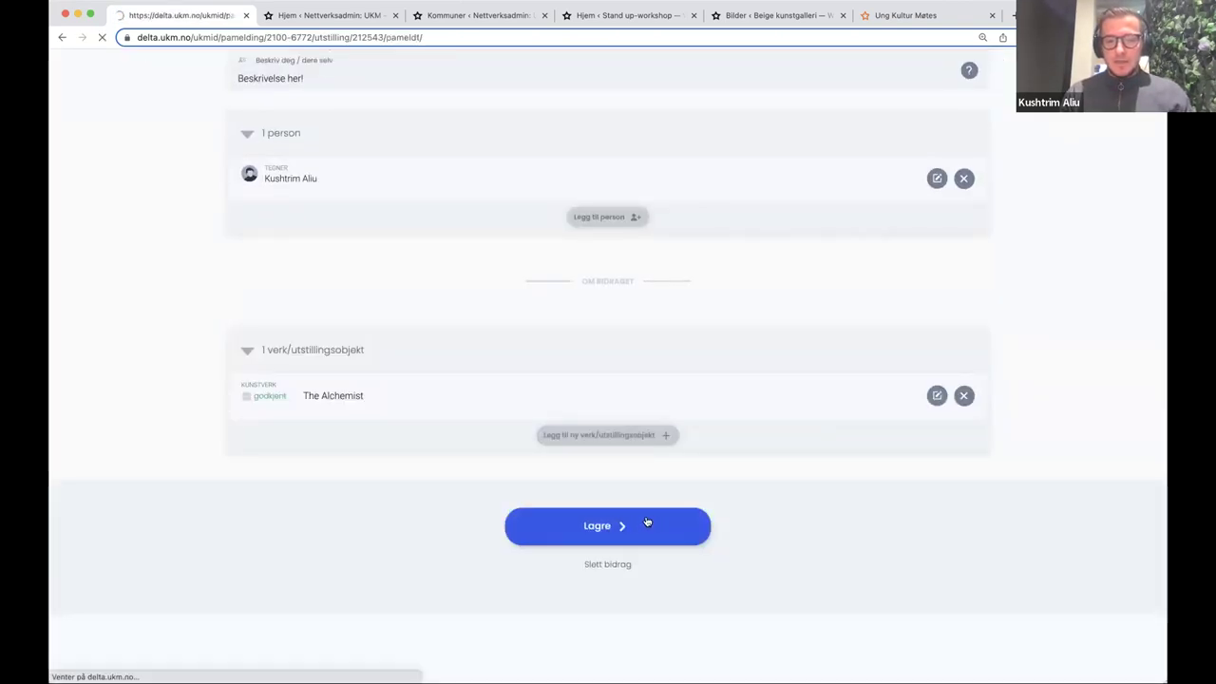
- Review the 'Du er påmeldt!' confirmation and exhibition form, then return to Min side
{"action": "scroll", "coordinate": [651, 502], "scroll_direction": "down", "scroll_amount": 2}
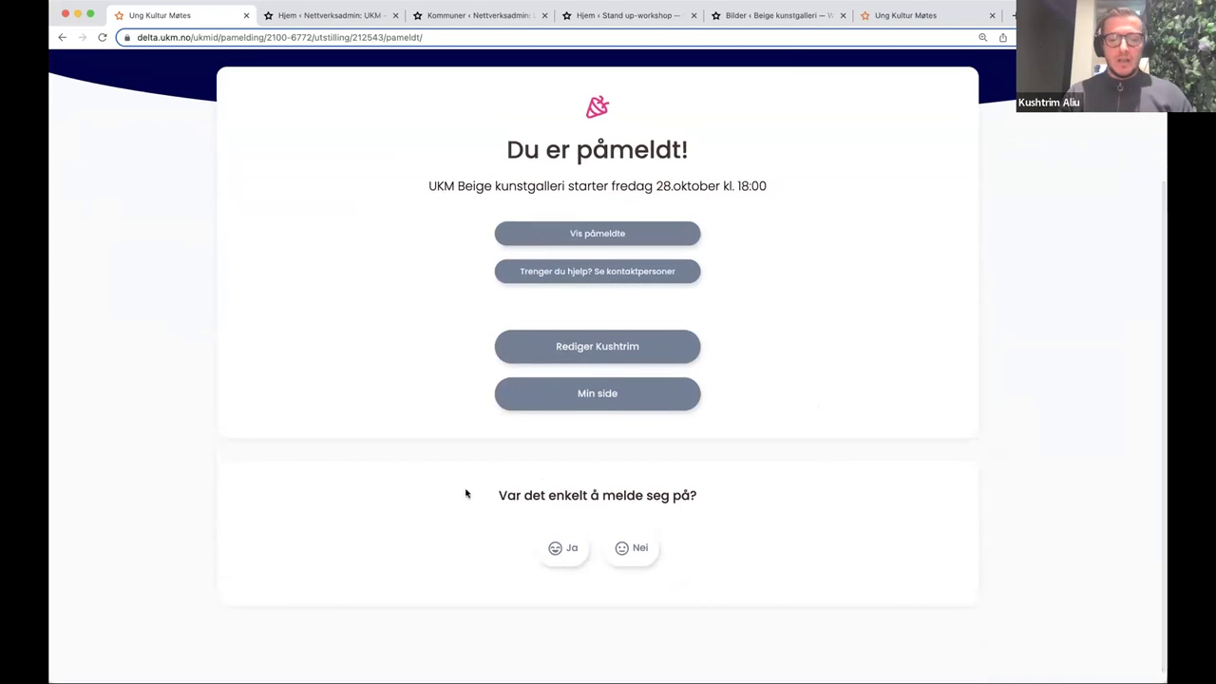
{"action": "left_click_drag", "start_coordinate": [488, 497], "coordinate": [682, 550]}
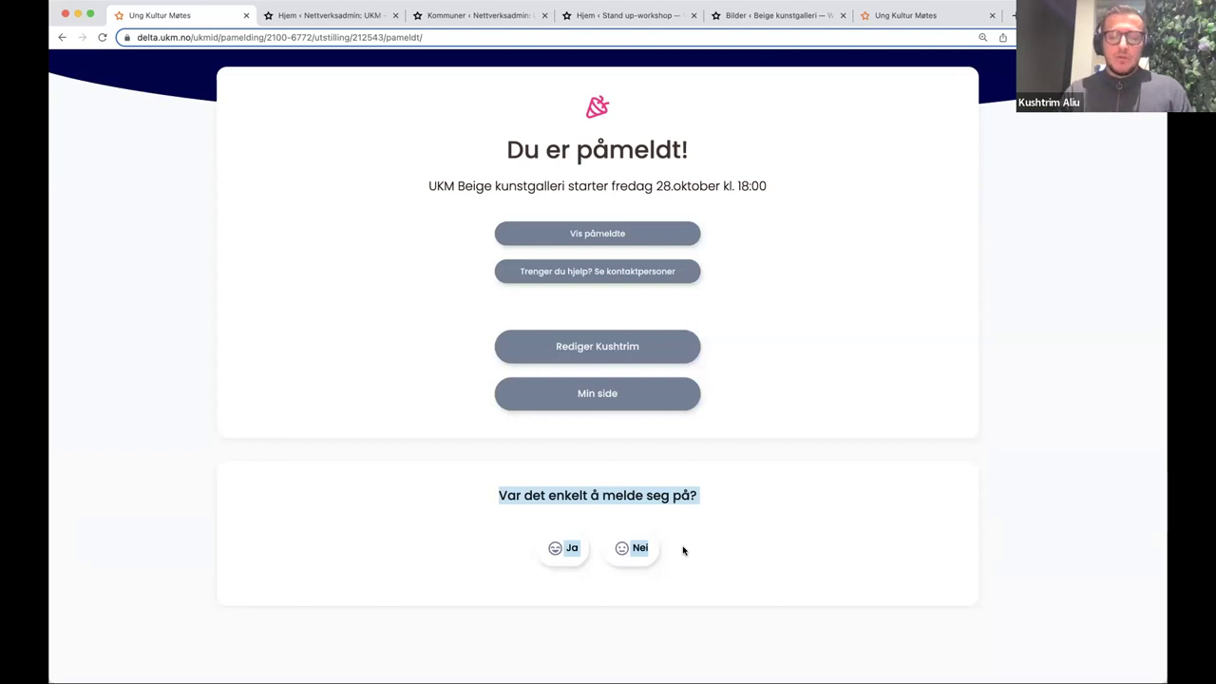
{"action": "left_click", "coordinate": [682, 550]}
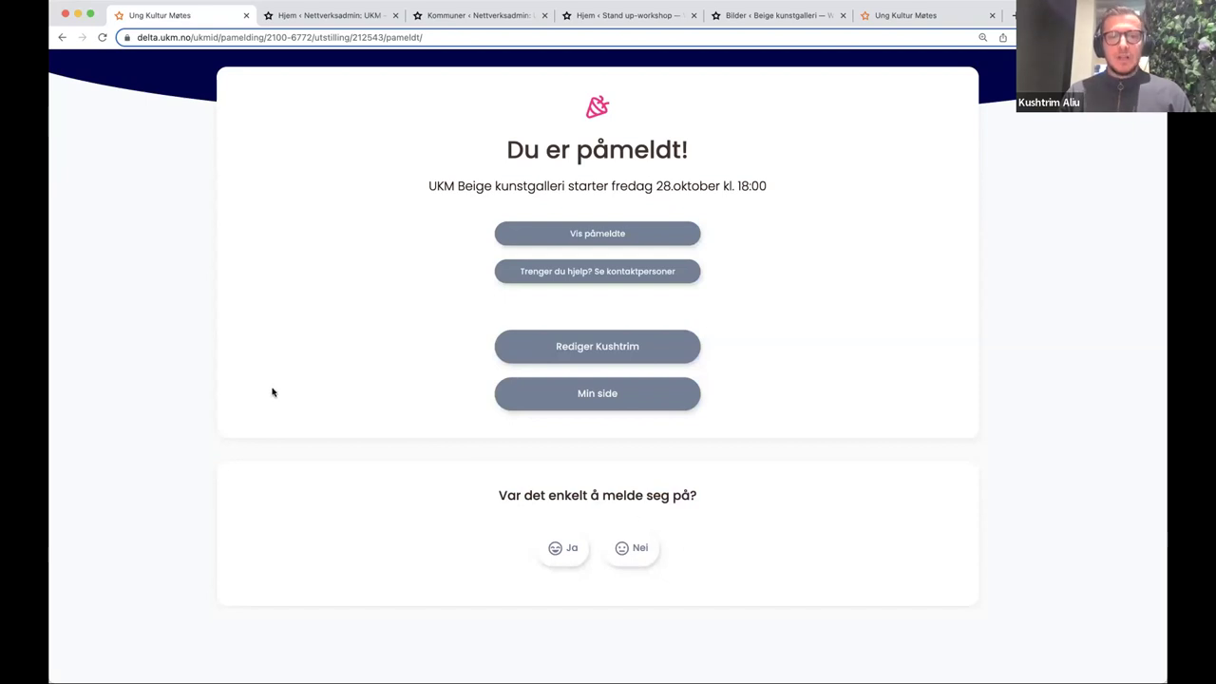
{"action": "scroll", "coordinate": [264, 184], "scroll_direction": "up", "scroll_amount": 3}
{"action": "key", "text": "super+bracketleft"}
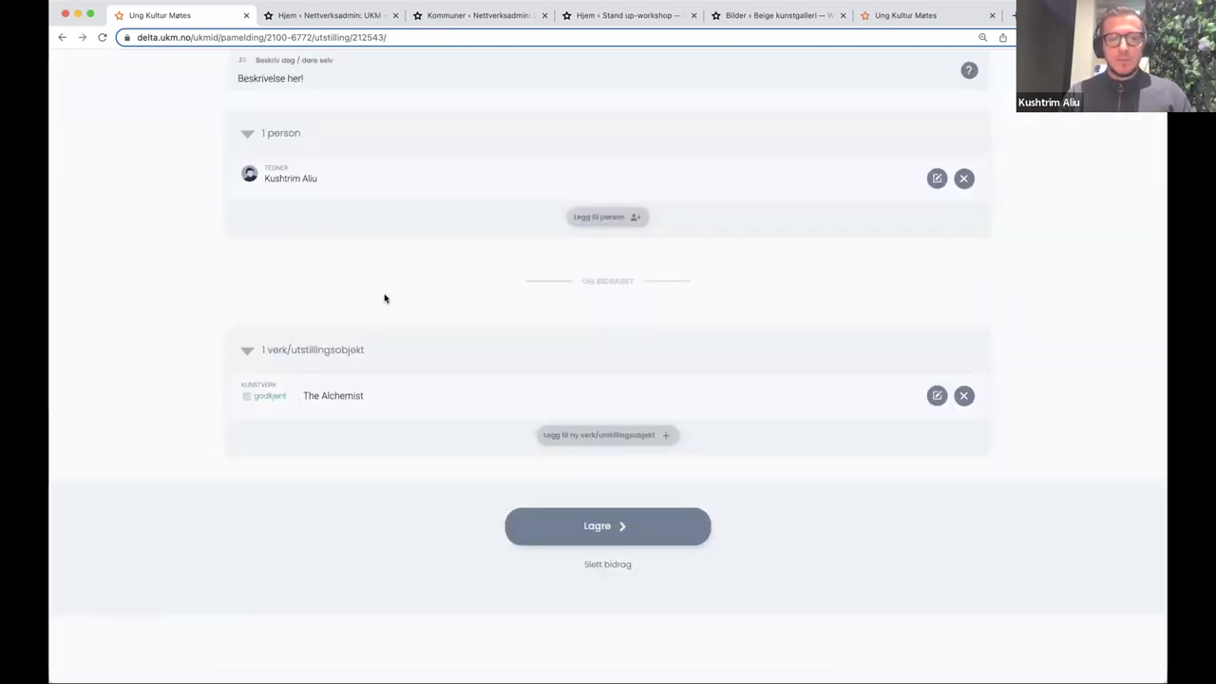
{"action": "scroll", "coordinate": [386, 304], "scroll_direction": "up", "scroll_amount": 3}
{"action": "scroll", "coordinate": [388, 323], "scroll_direction": "up", "scroll_amount": 2}
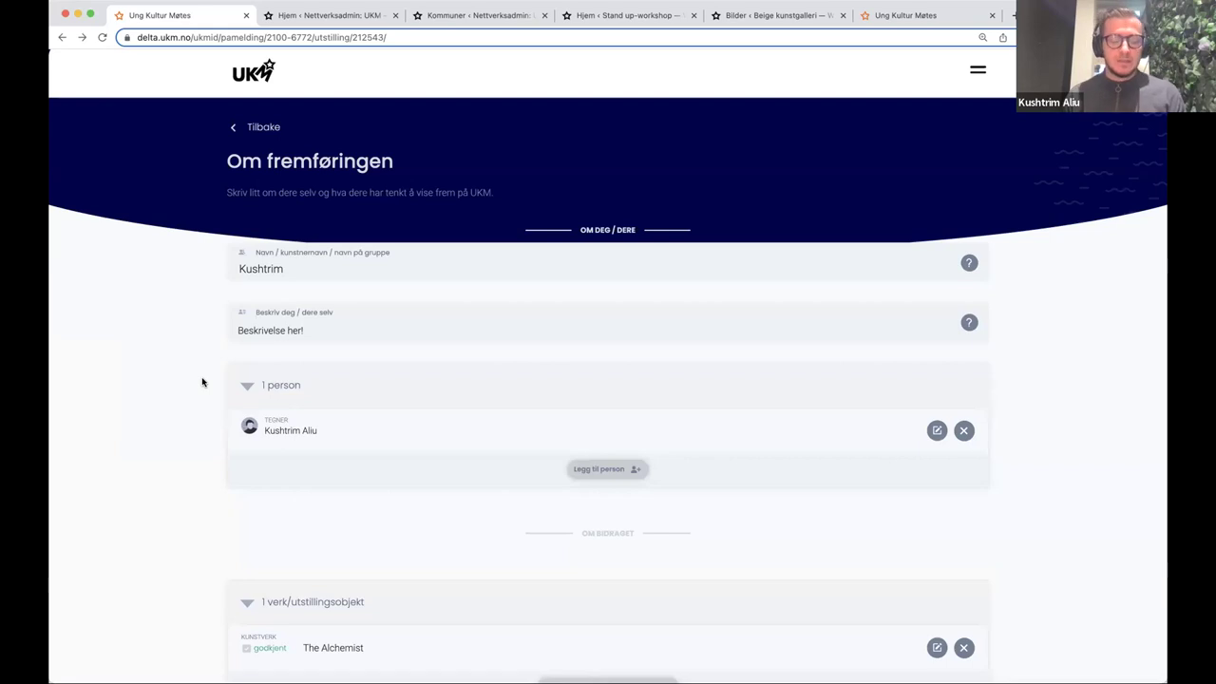
{"action": "left_click", "coordinate": [256, 77]}
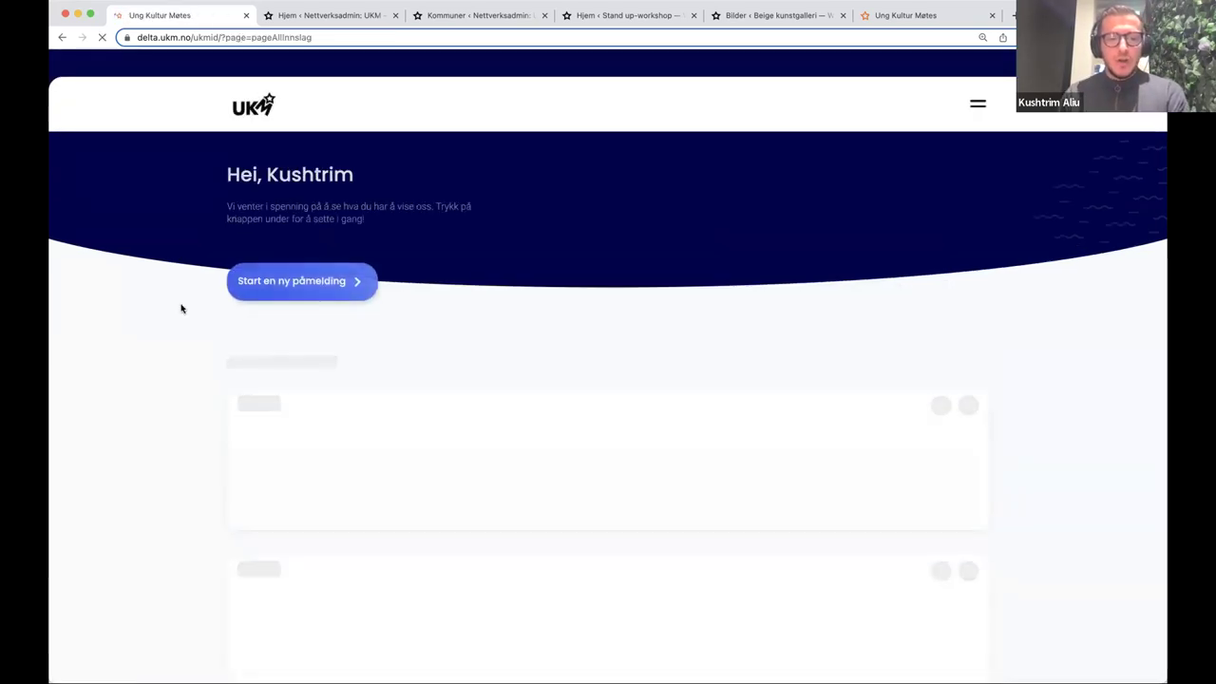
- Reopen the Graffiti Workshop registration and return to the registrations overview
{"action": "scroll", "coordinate": [185, 307], "scroll_direction": "down", "scroll_amount": 2}
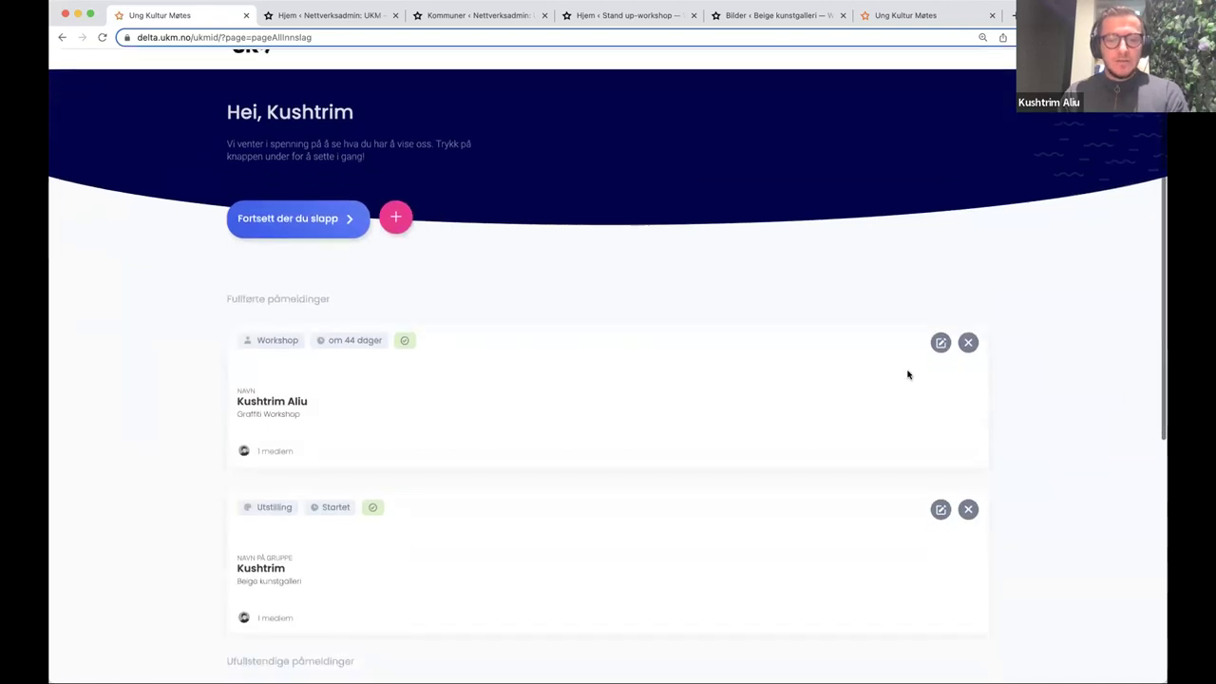
{"action": "left_click", "coordinate": [943, 344]}
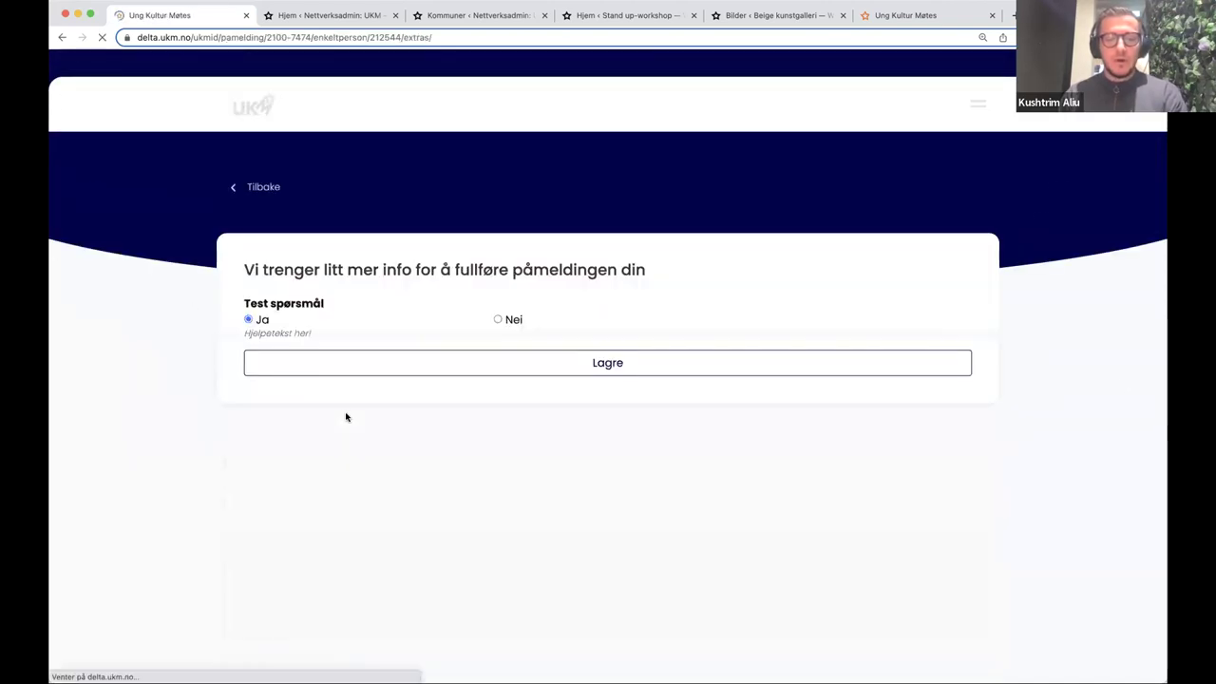
{"action": "key", "text": "super+bracketleft"}
- Look through the Beige kunstgalleri exhibition form, then switch to the UKM login tab
{"action": "left_click", "coordinate": [939, 509]}
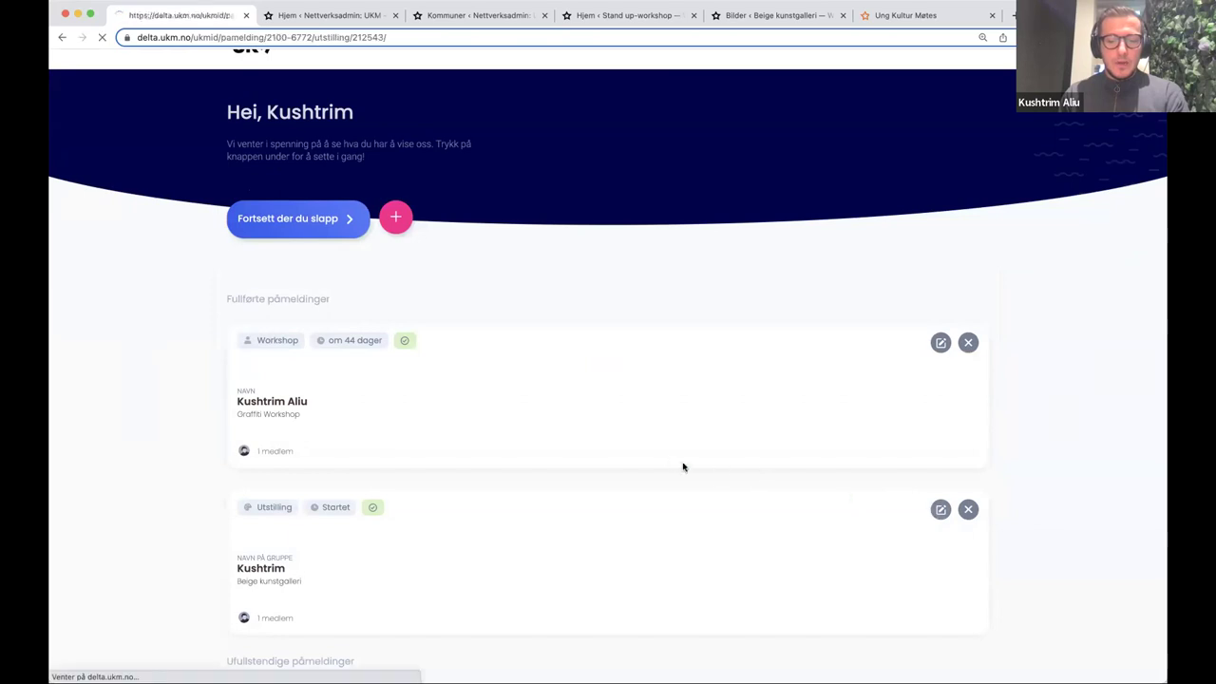
{"action": "scroll", "coordinate": [637, 453], "scroll_direction": "down", "scroll_amount": 3}
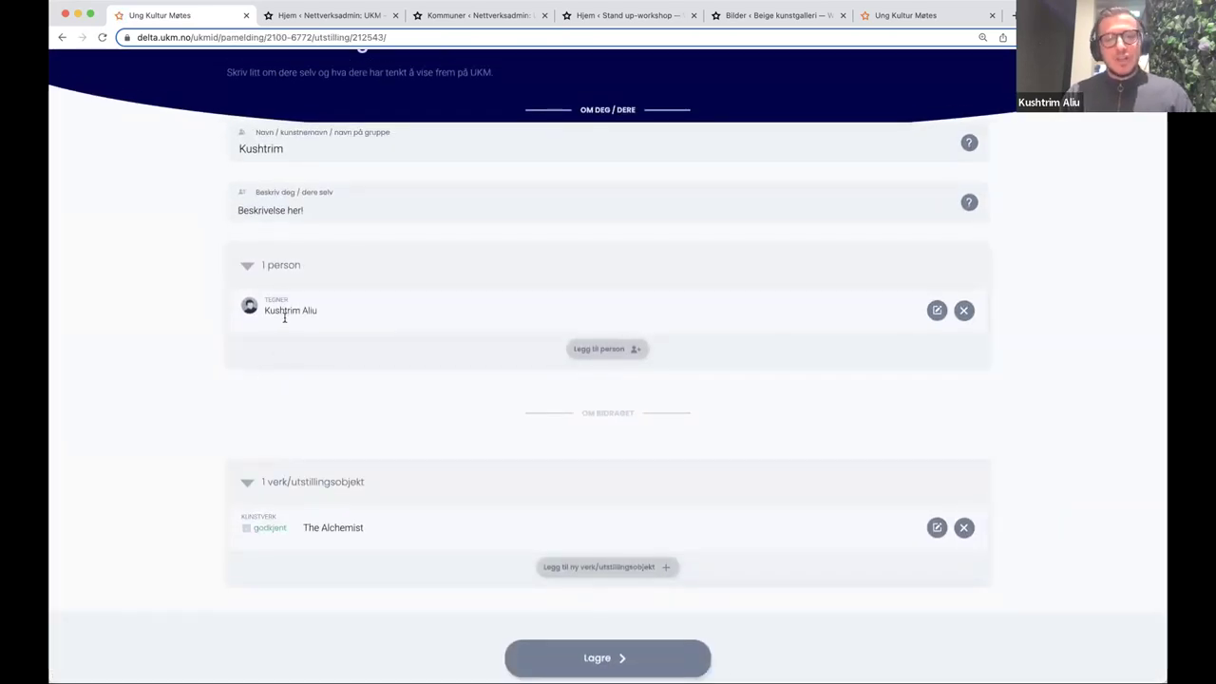
{"action": "scroll", "coordinate": [287, 382], "scroll_direction": "up", "scroll_amount": 1}
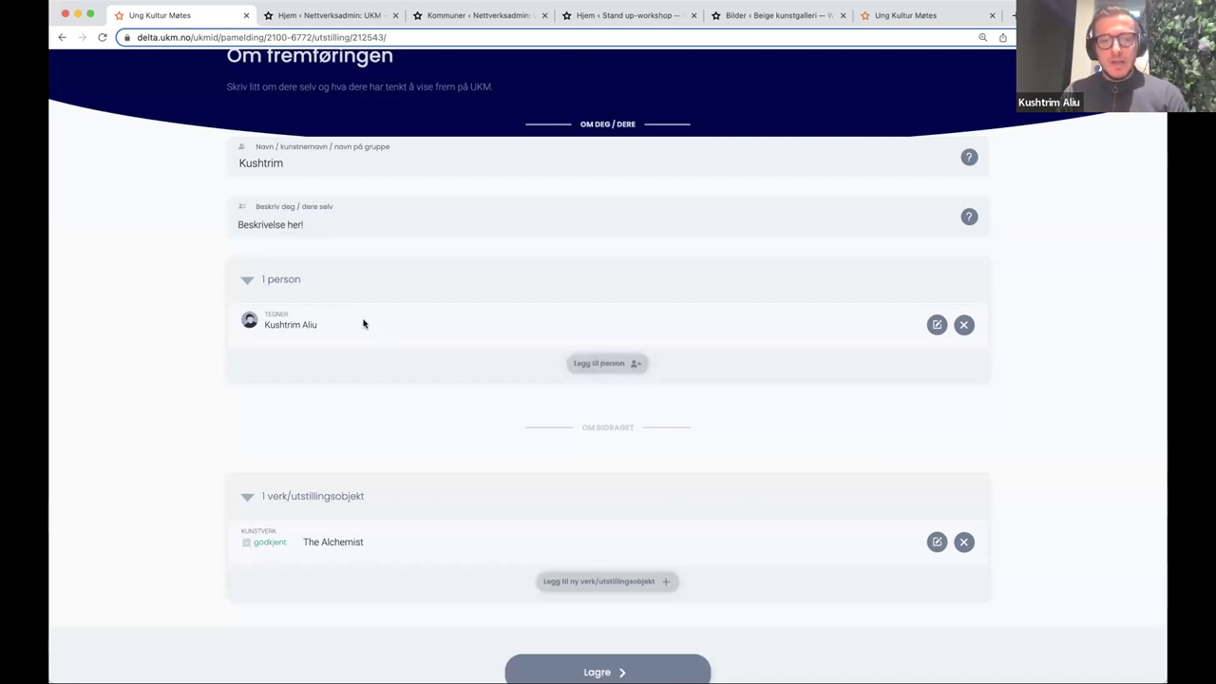
{"action": "scroll", "coordinate": [251, 198], "scroll_direction": "up", "scroll_amount": 3}
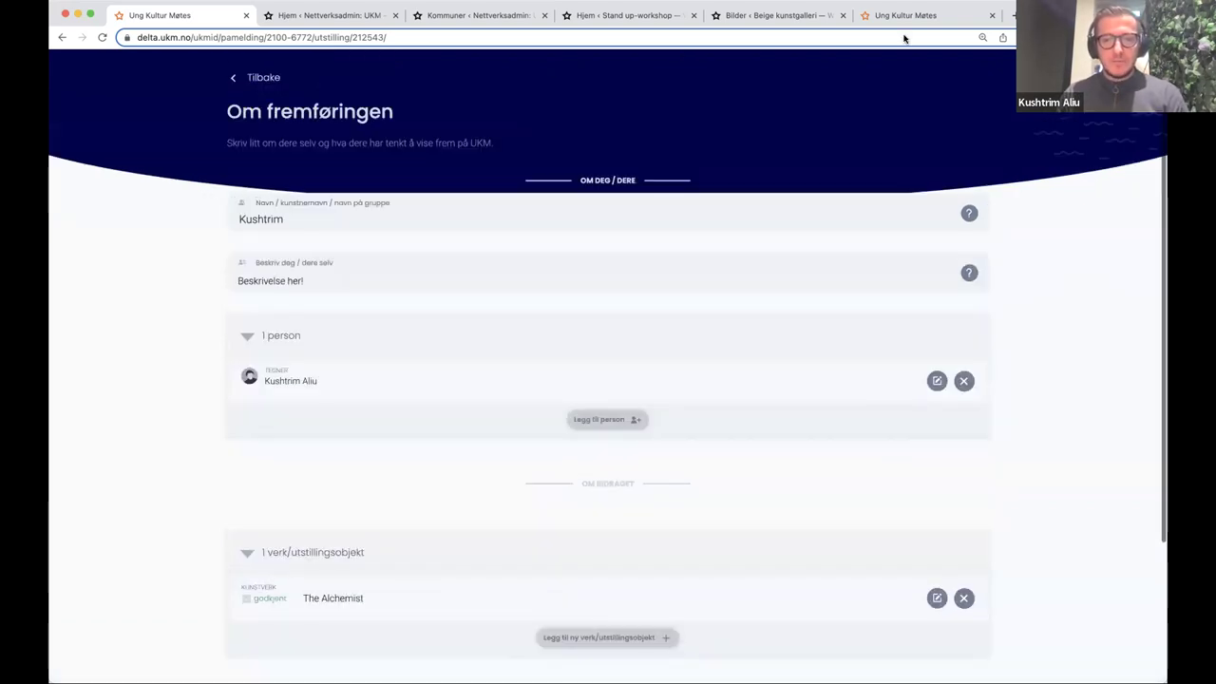
{"action": "left_click", "coordinate": [904, 16]}
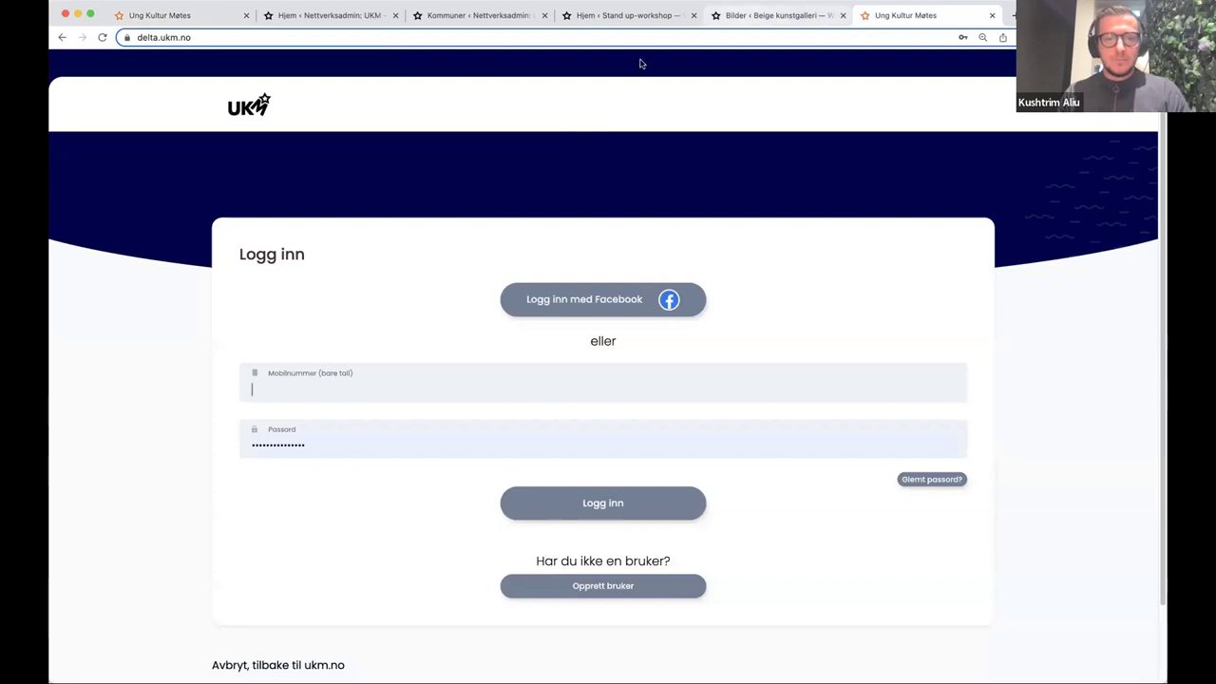
- Replace the UKM login tab with a new tab showing the ukm.no front page
{"action": "key", "text": "super+w"}
{"action": "key", "text": "super+t"}
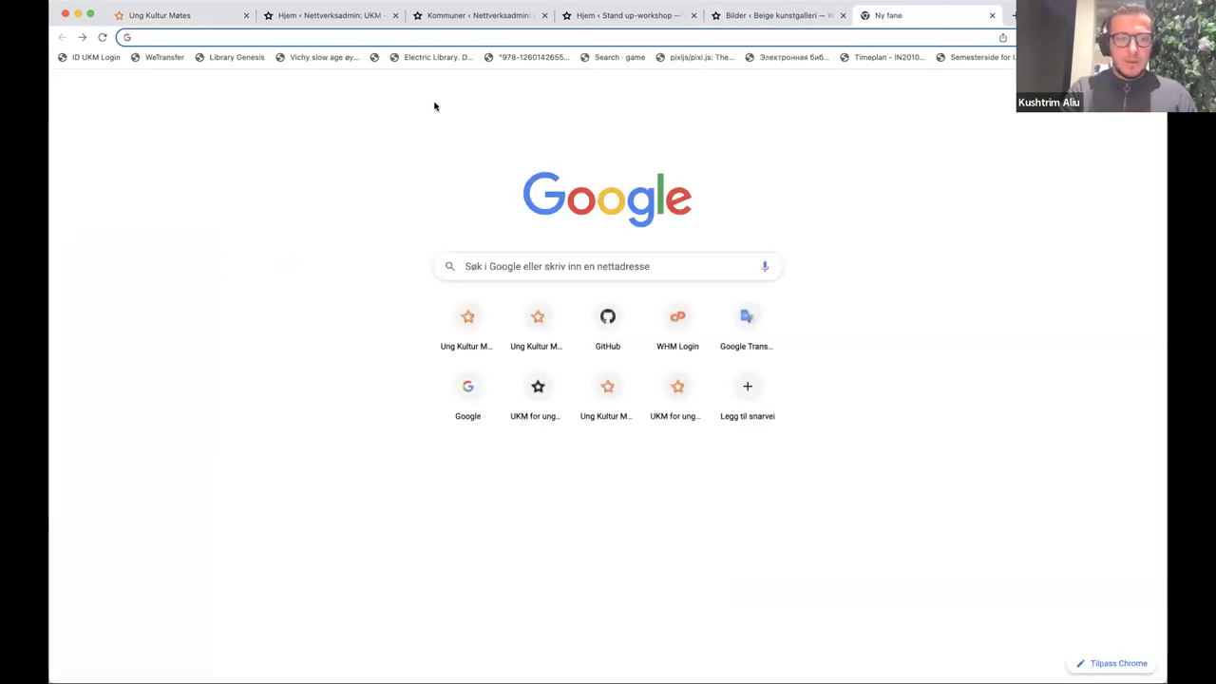
{"action": "left_click", "coordinate": [474, 38]}
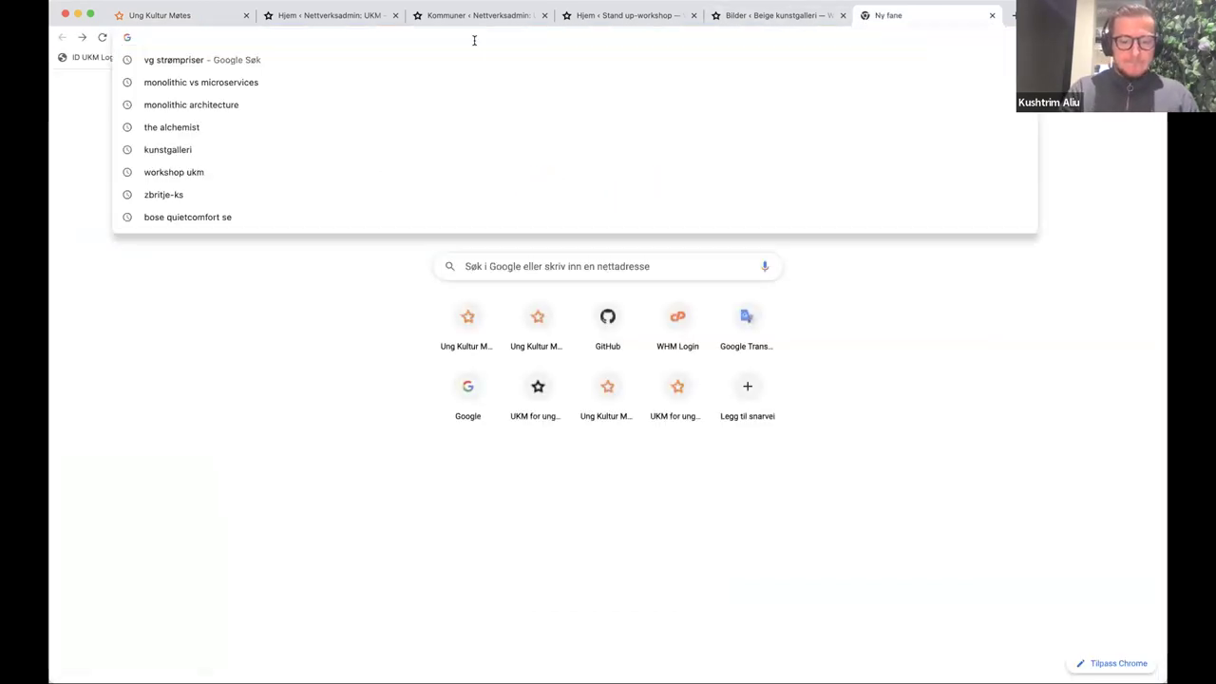
{"action": "type", "text": "ukm"}
{"action": "key", "text": "BackSpace"}
{"action": "key", "text": "BackSpace"}
{"action": "type", "text": "."}
{"action": "key", "text": "BackSpace"}
{"action": "type", "text": "m"}
{"action": "key", "text": "Return"}
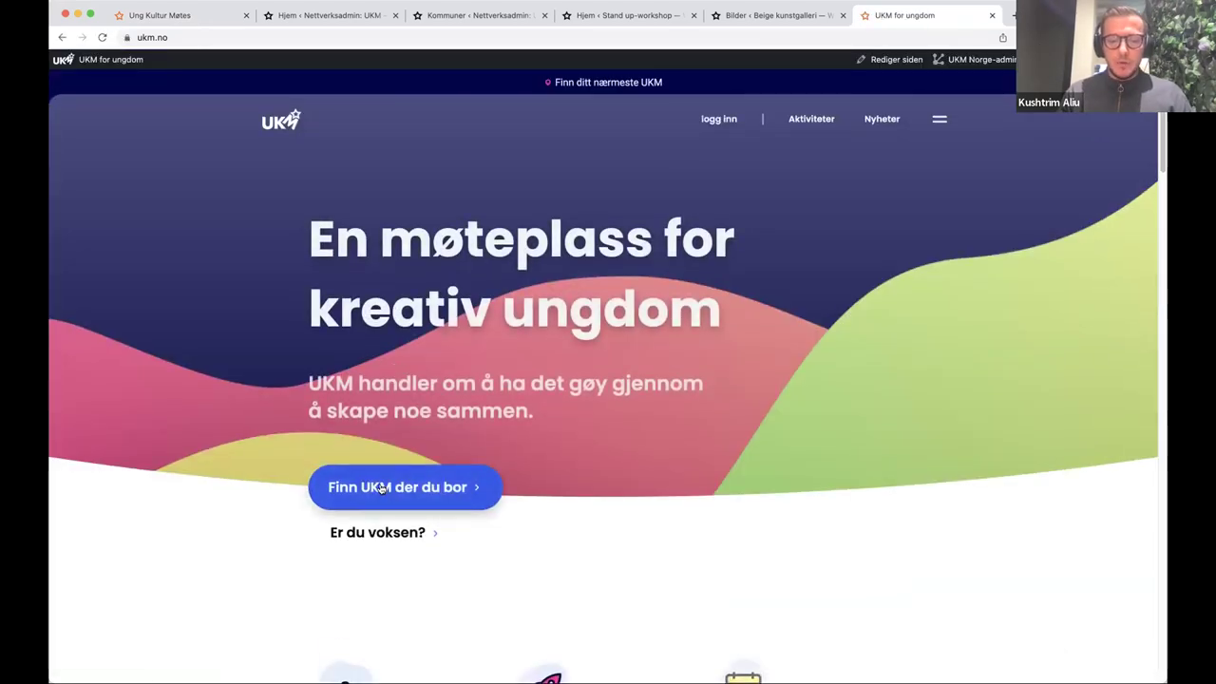
{"action": "left_click", "coordinate": [380, 486]}
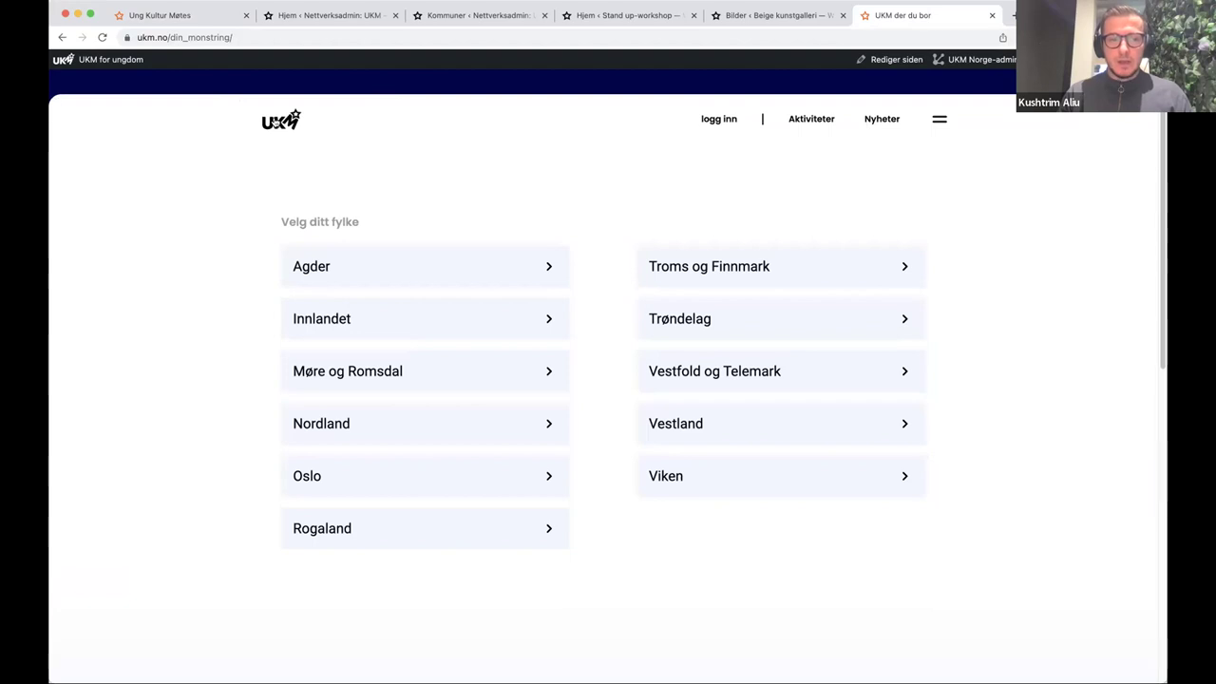
{"action": "left_click", "coordinate": [530, 270]}
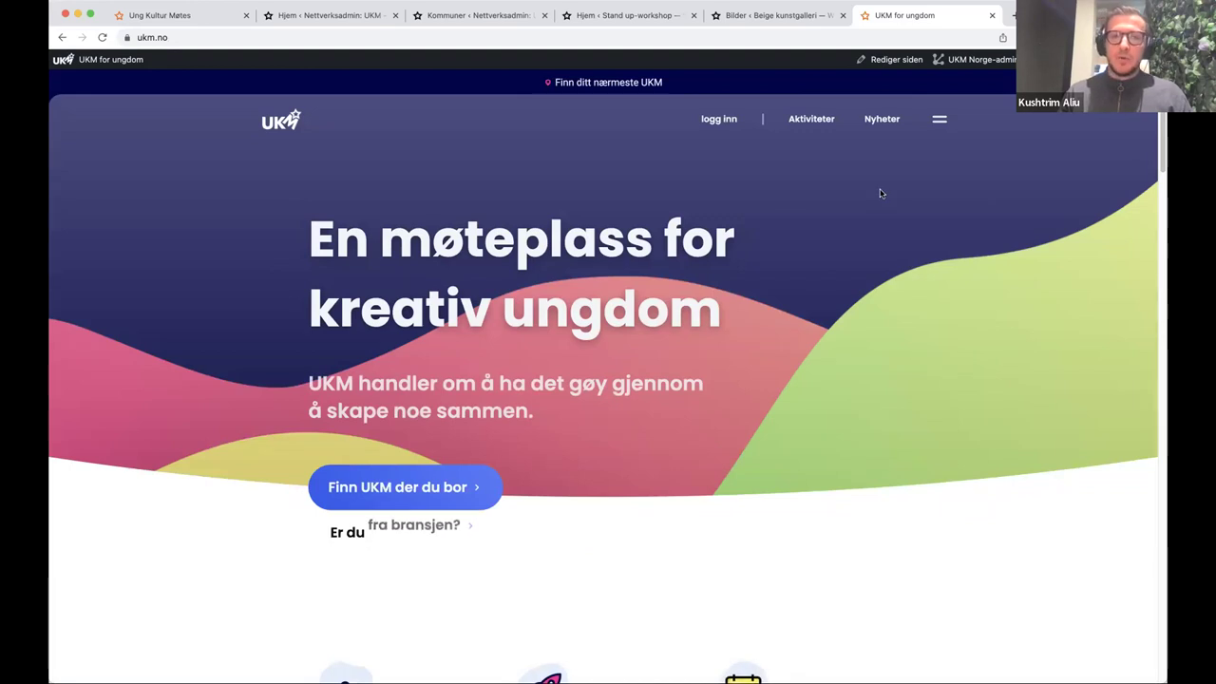
{"action": "middle_click", "coordinate": [917, 21]}
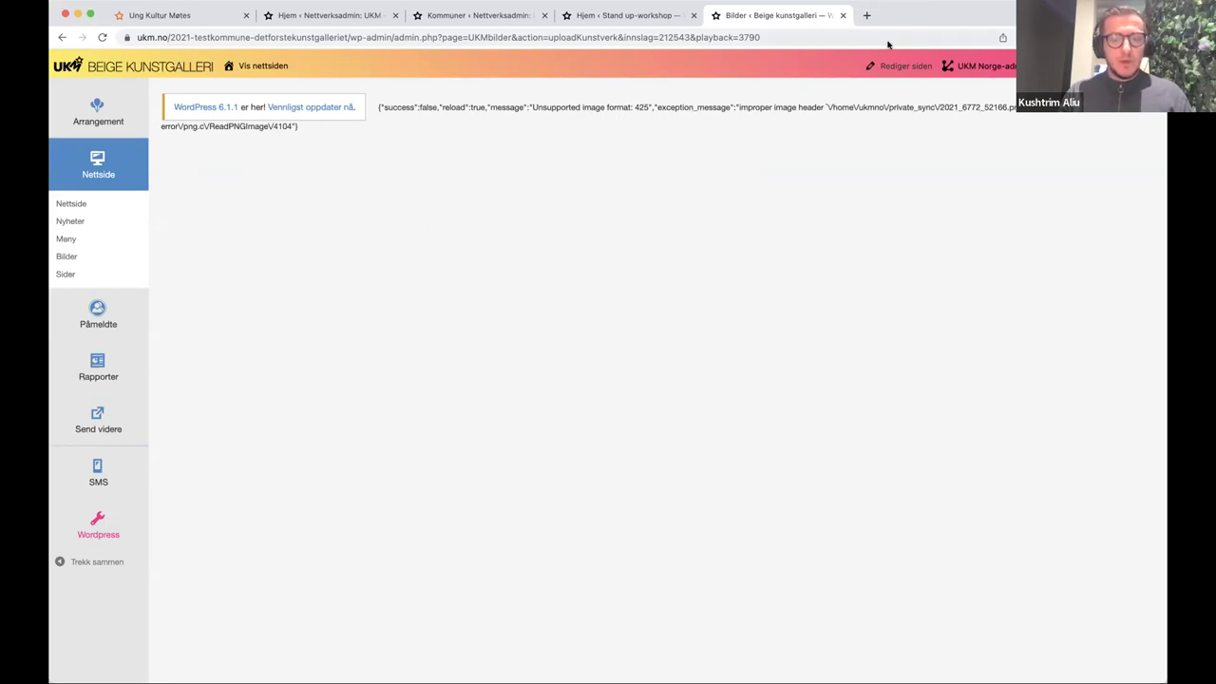
{"action": "key", "text": "super+shift+t"}
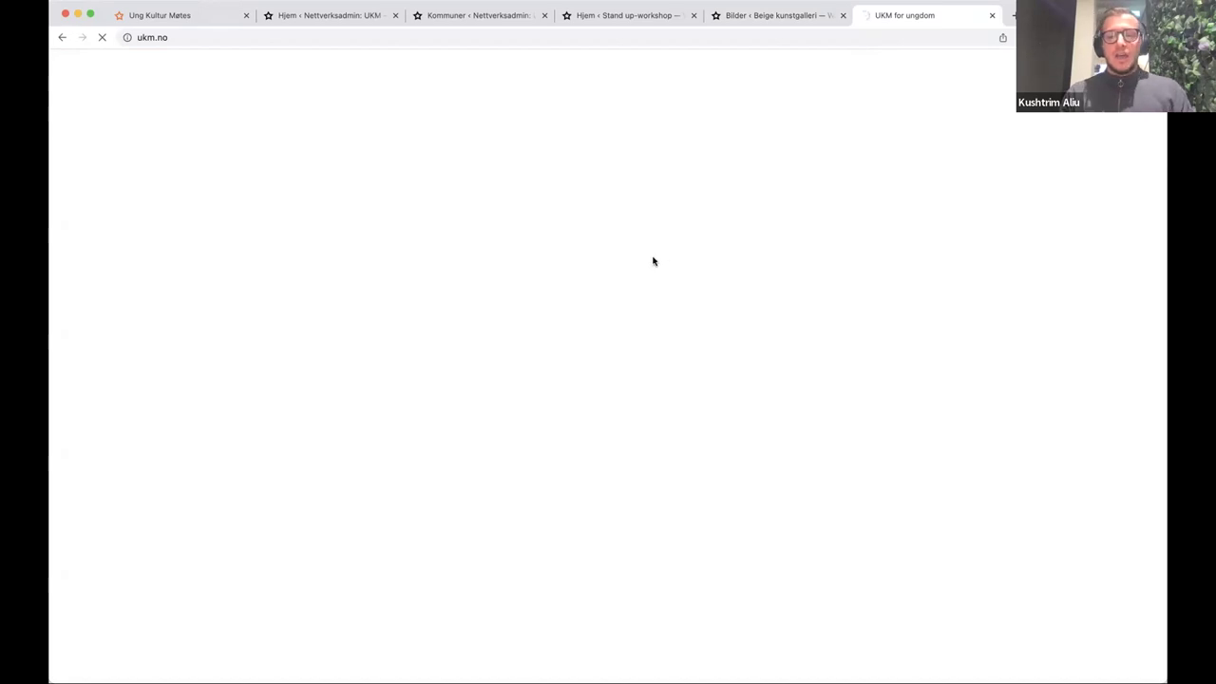